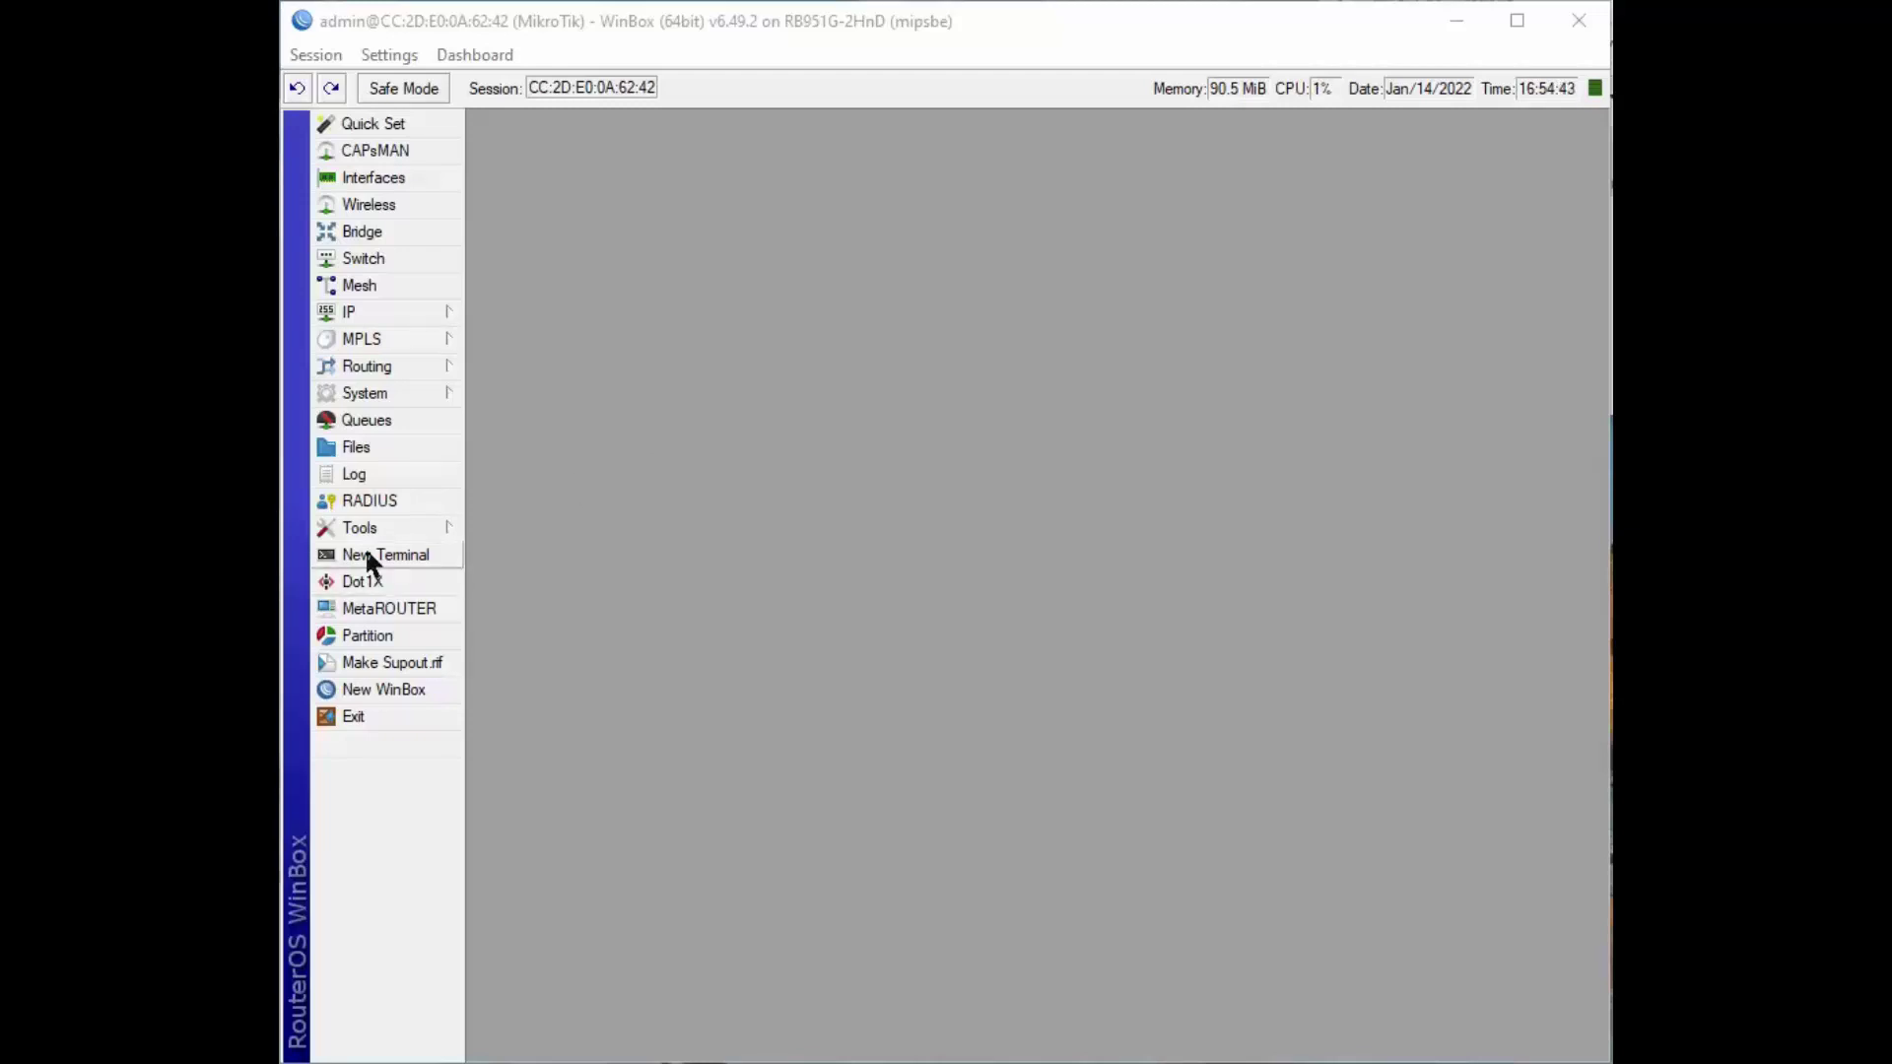
Open a new RouterOS terminal session from the WinBox menu
left_click(366, 555)
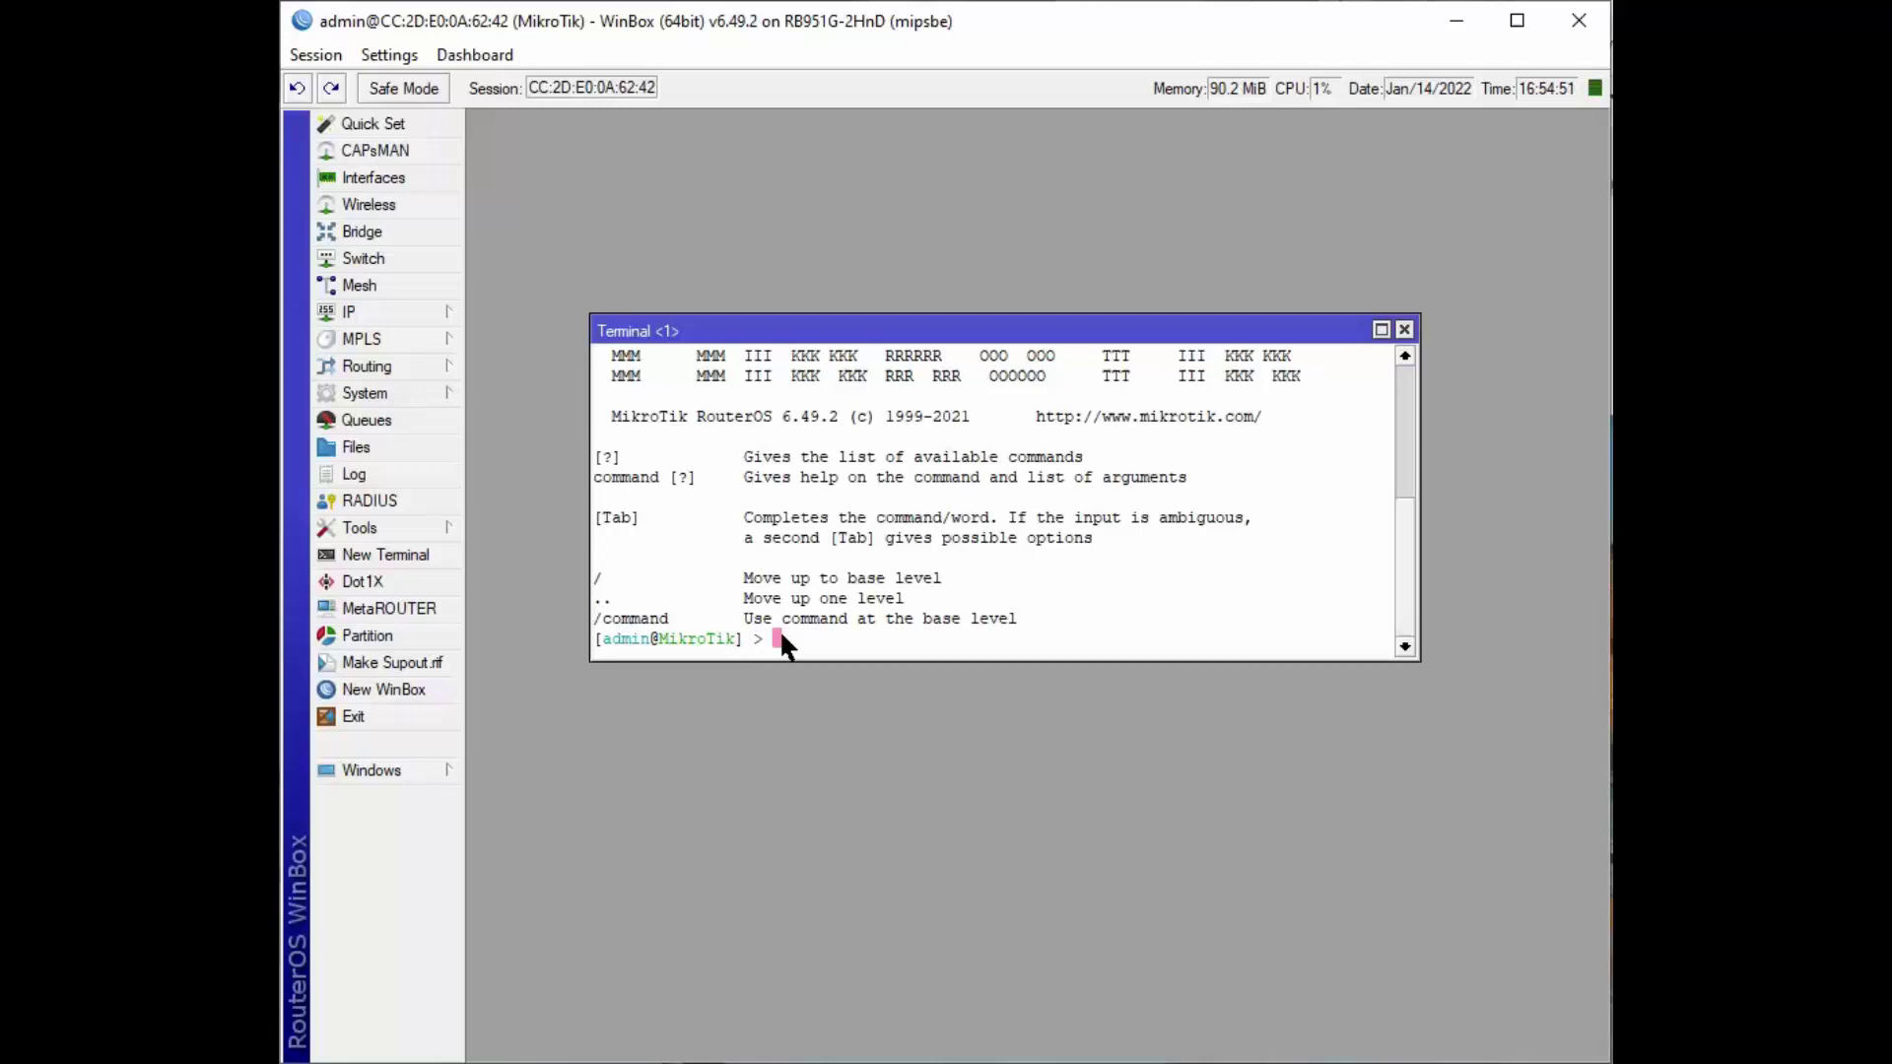
key("question")
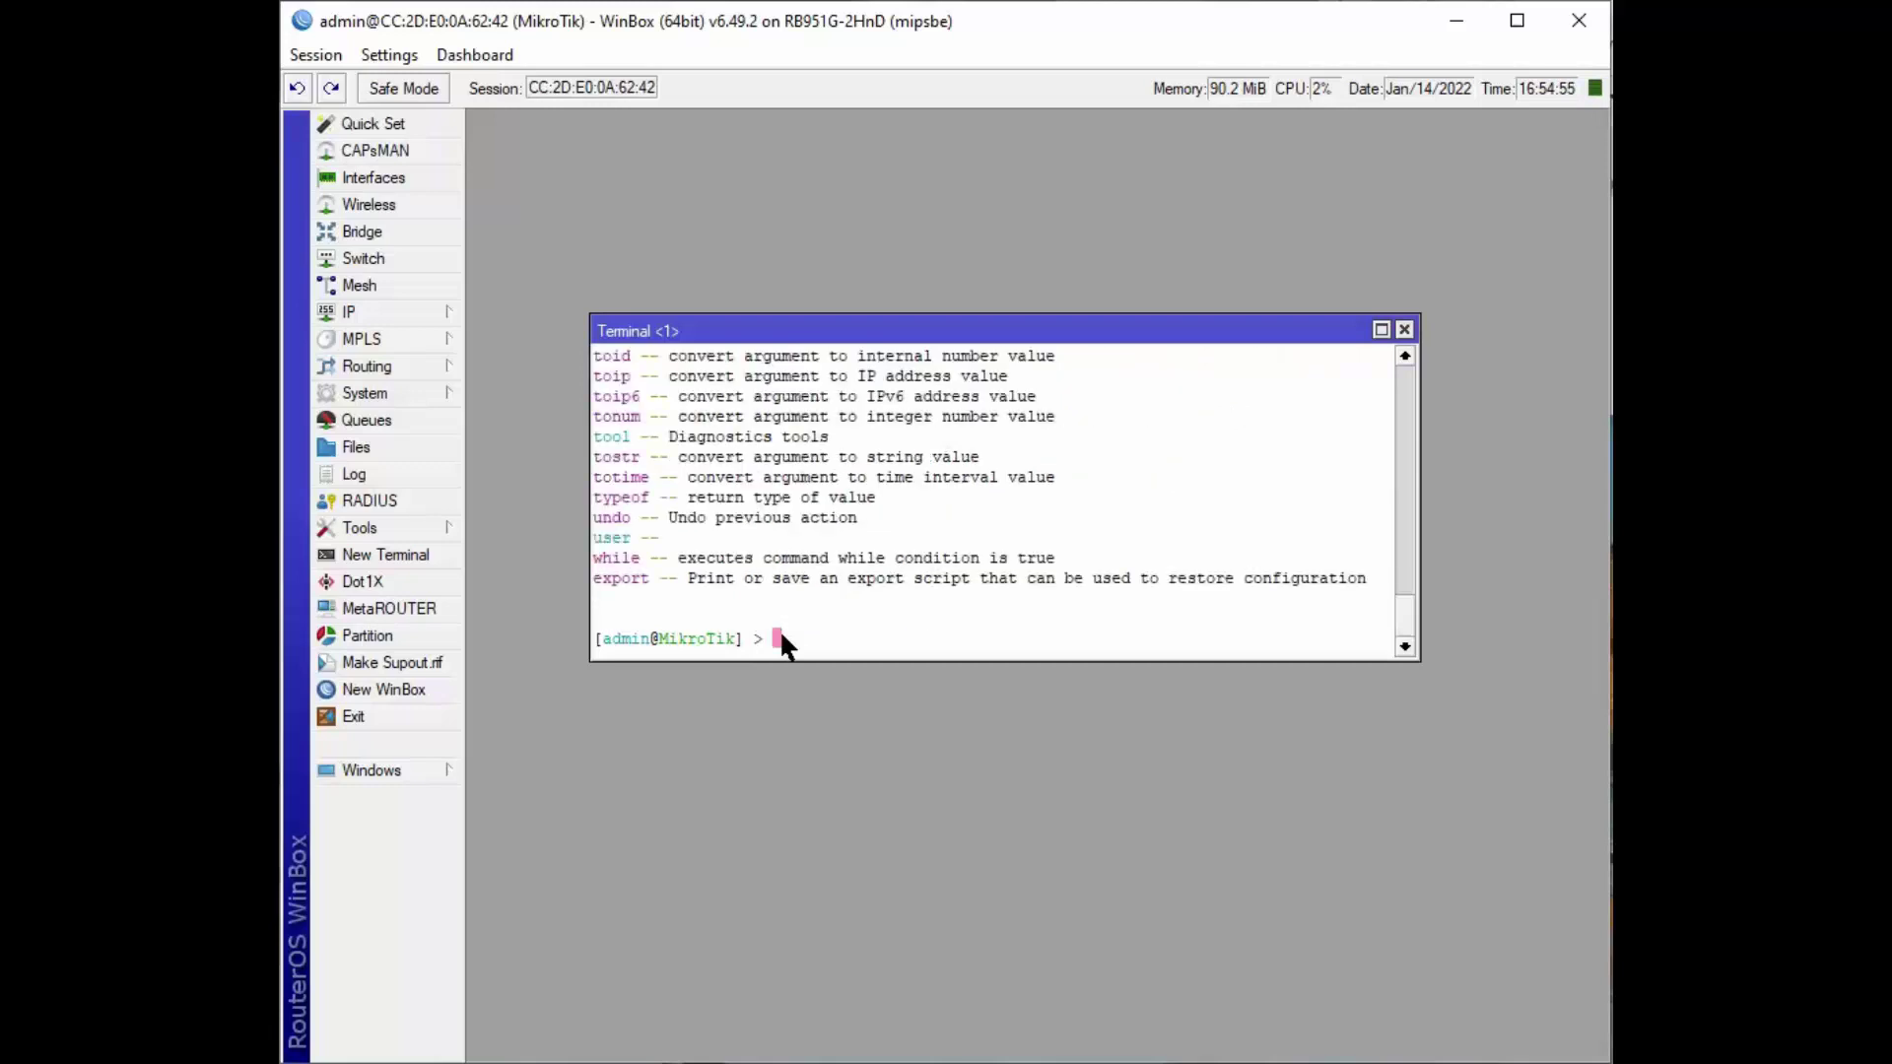
scroll(1024, 498, "up", 5)
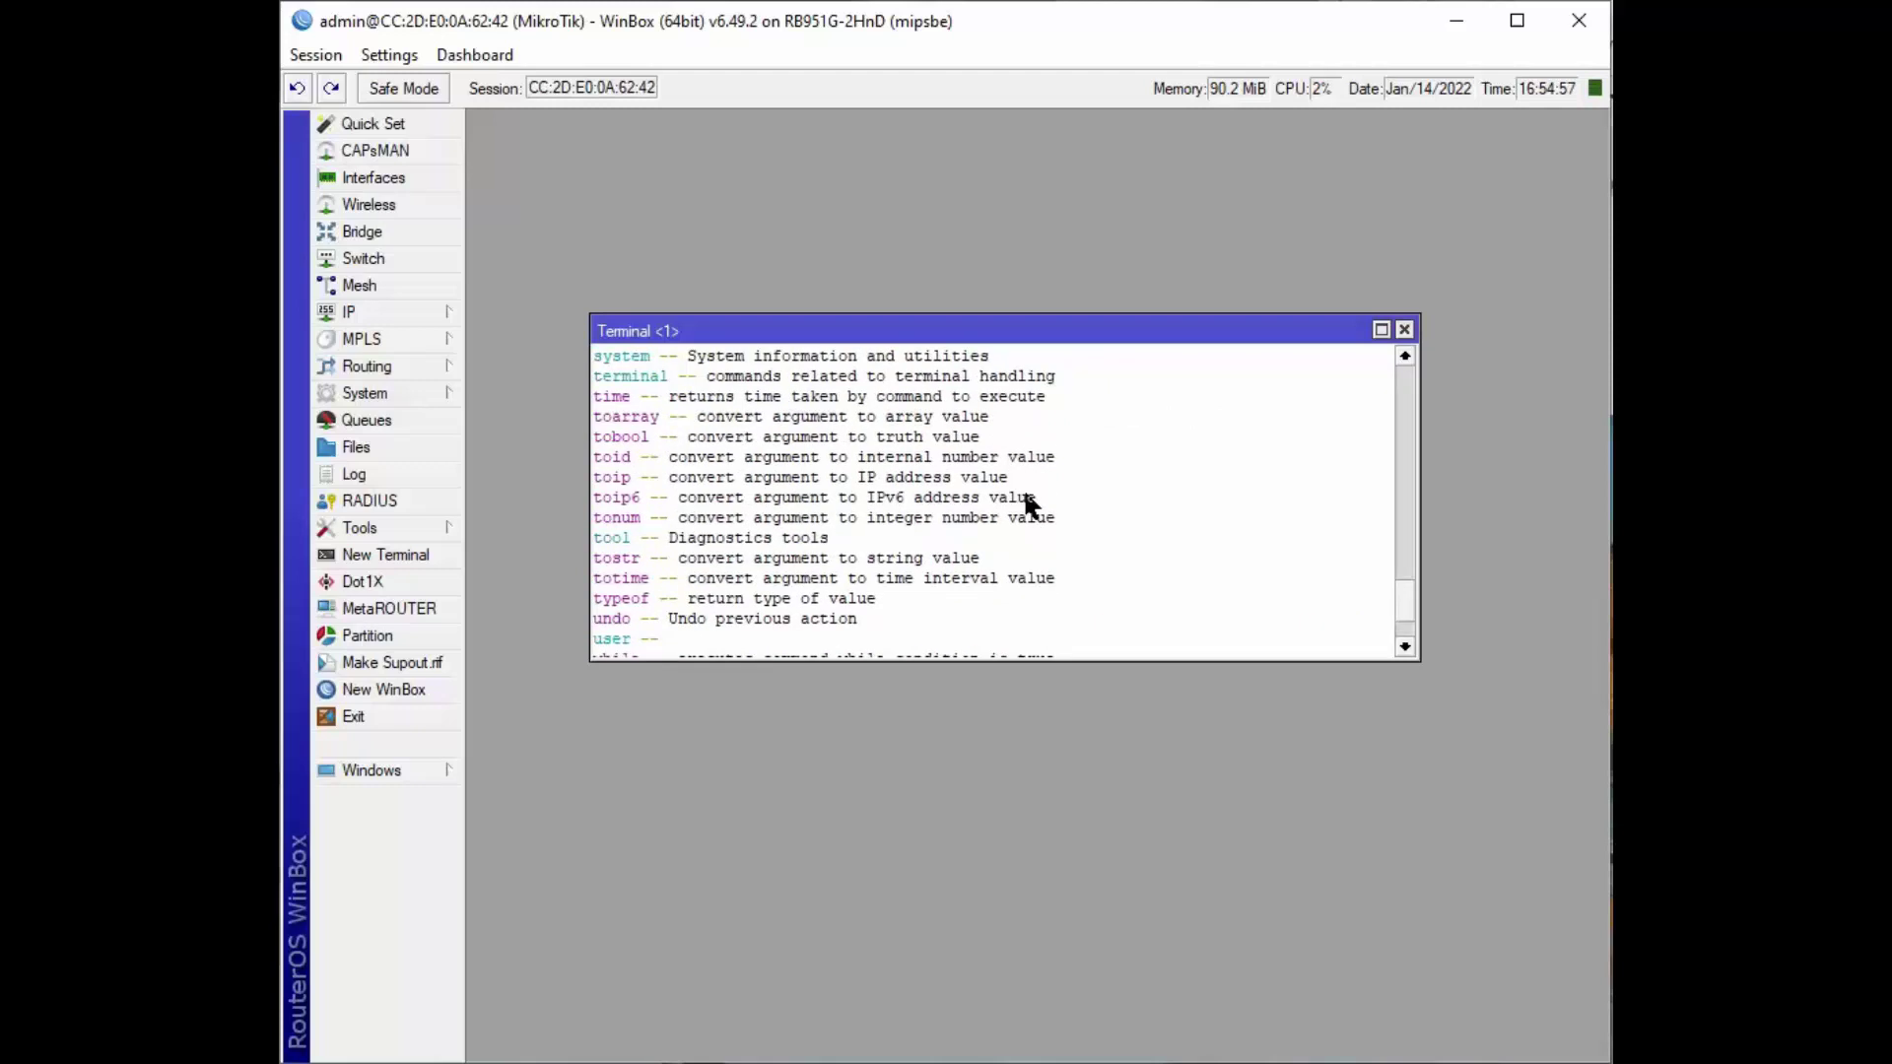
scroll(1024, 498, "up", 5)
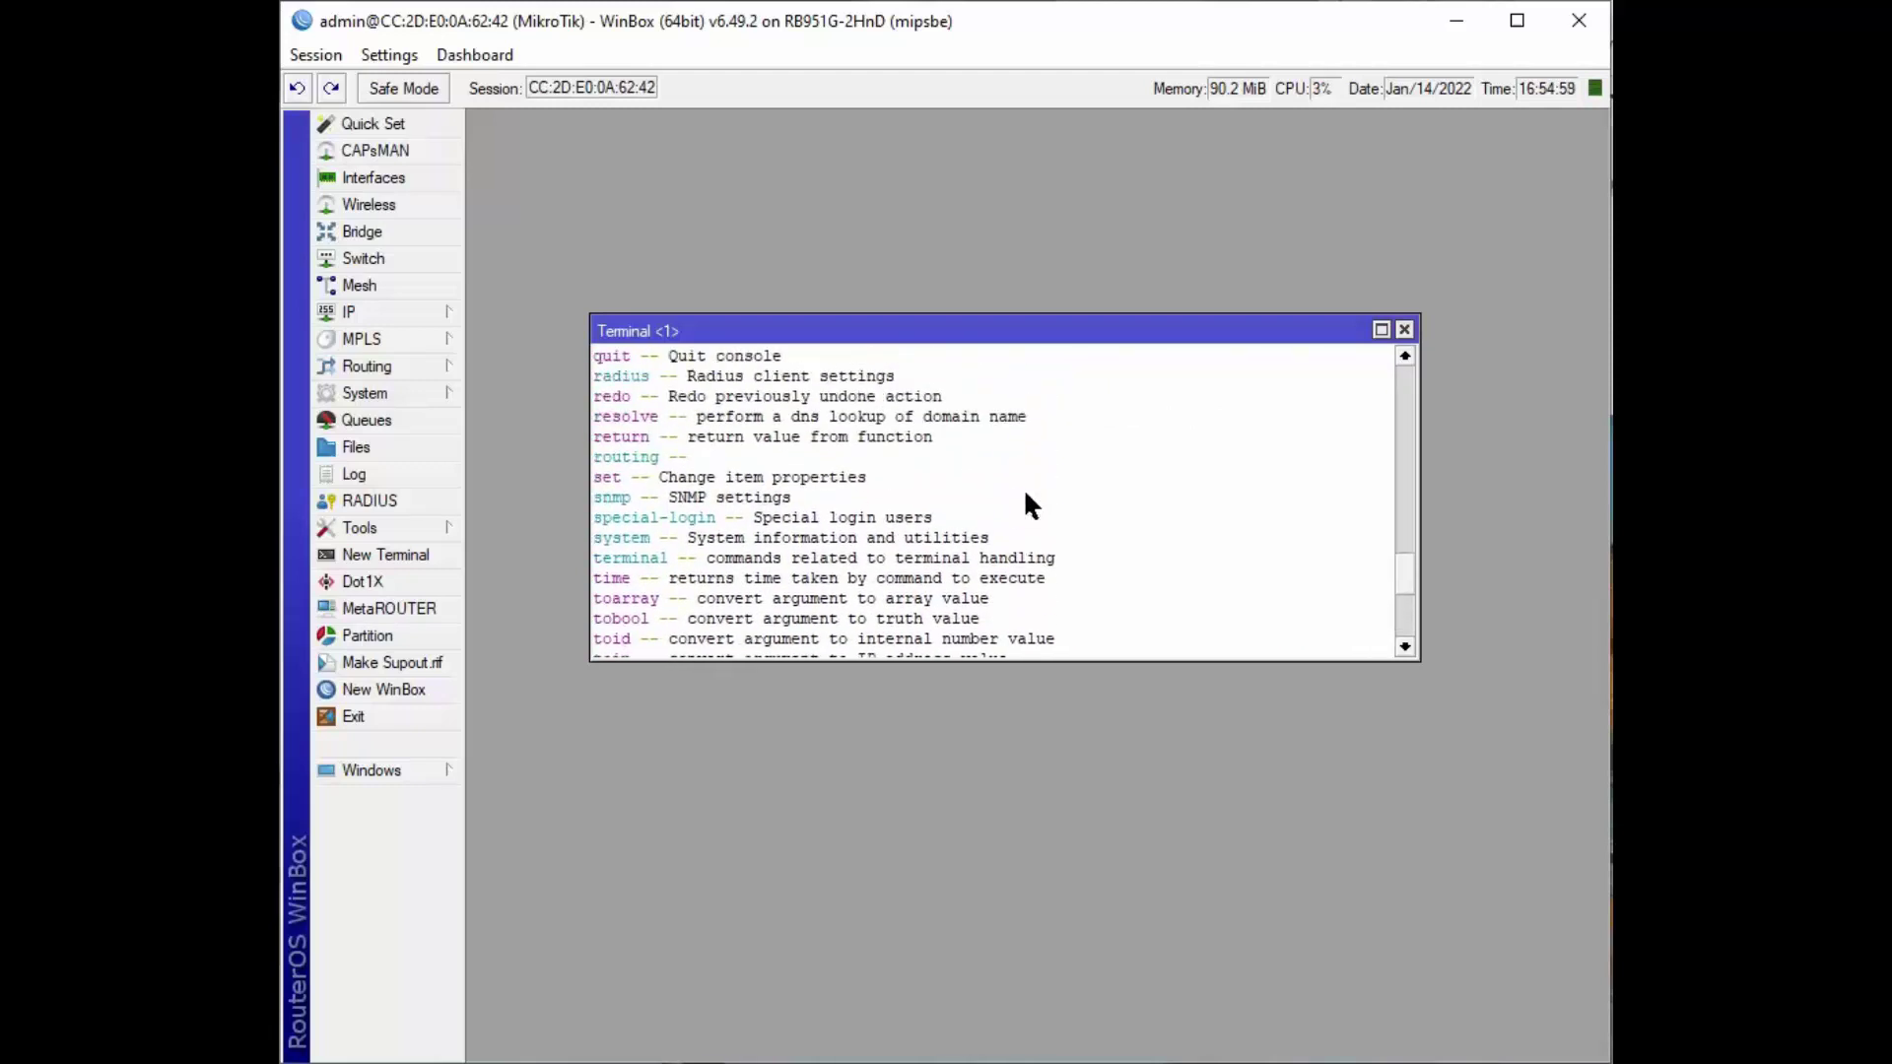
scroll(1025, 496, "up", 5)
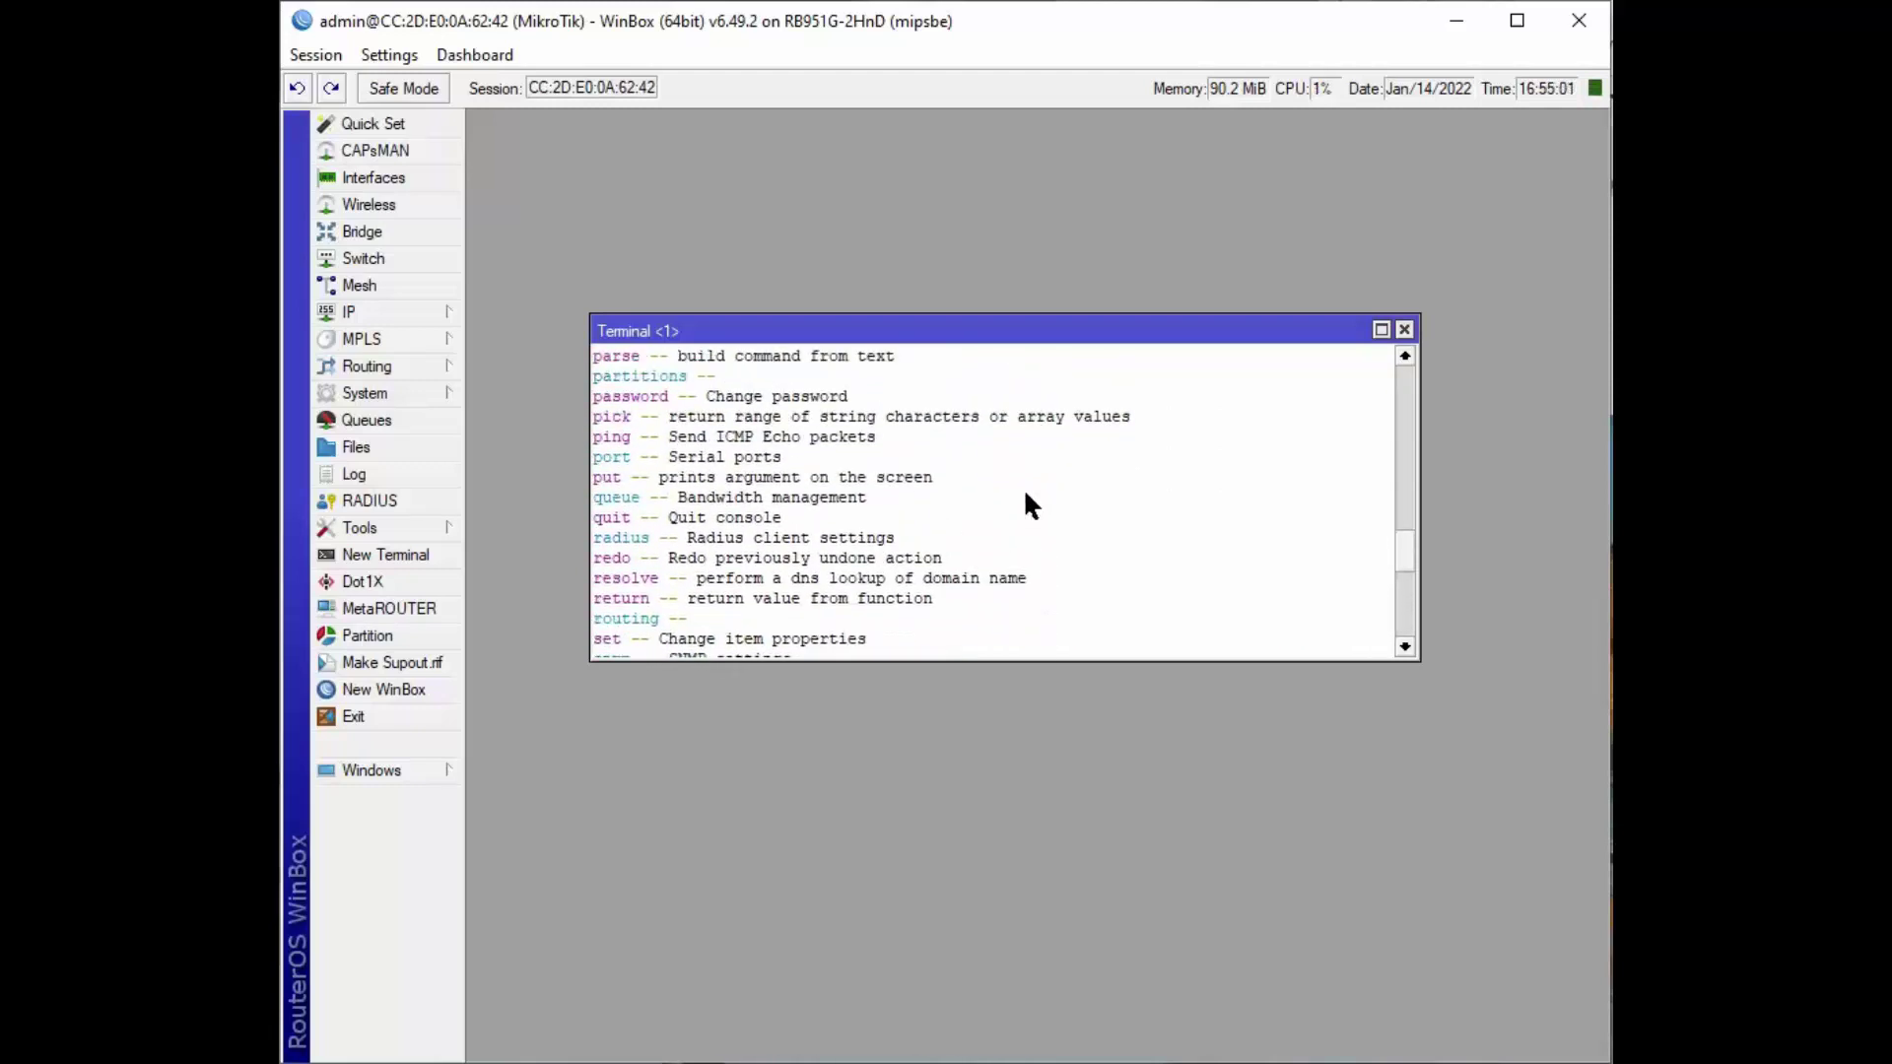
scroll(1024, 495, "up", 5)
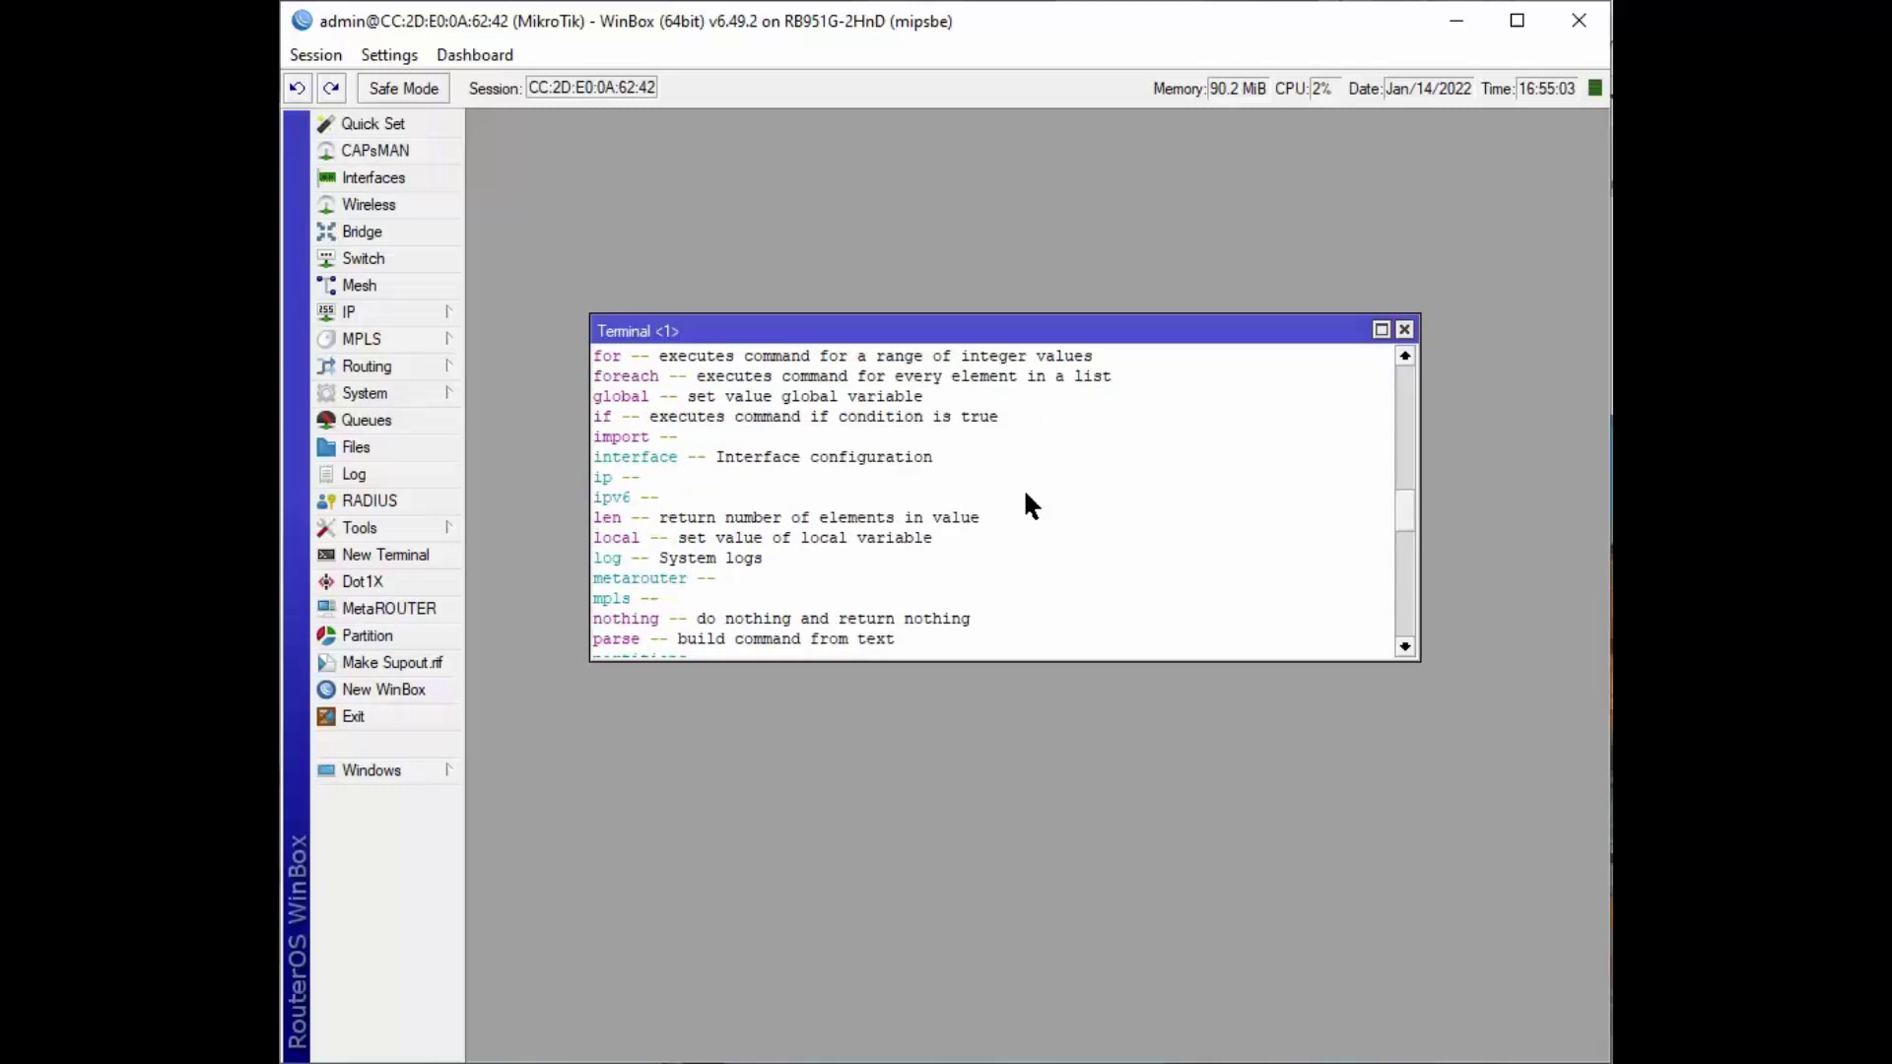
scroll(1030, 504, "up", 1)
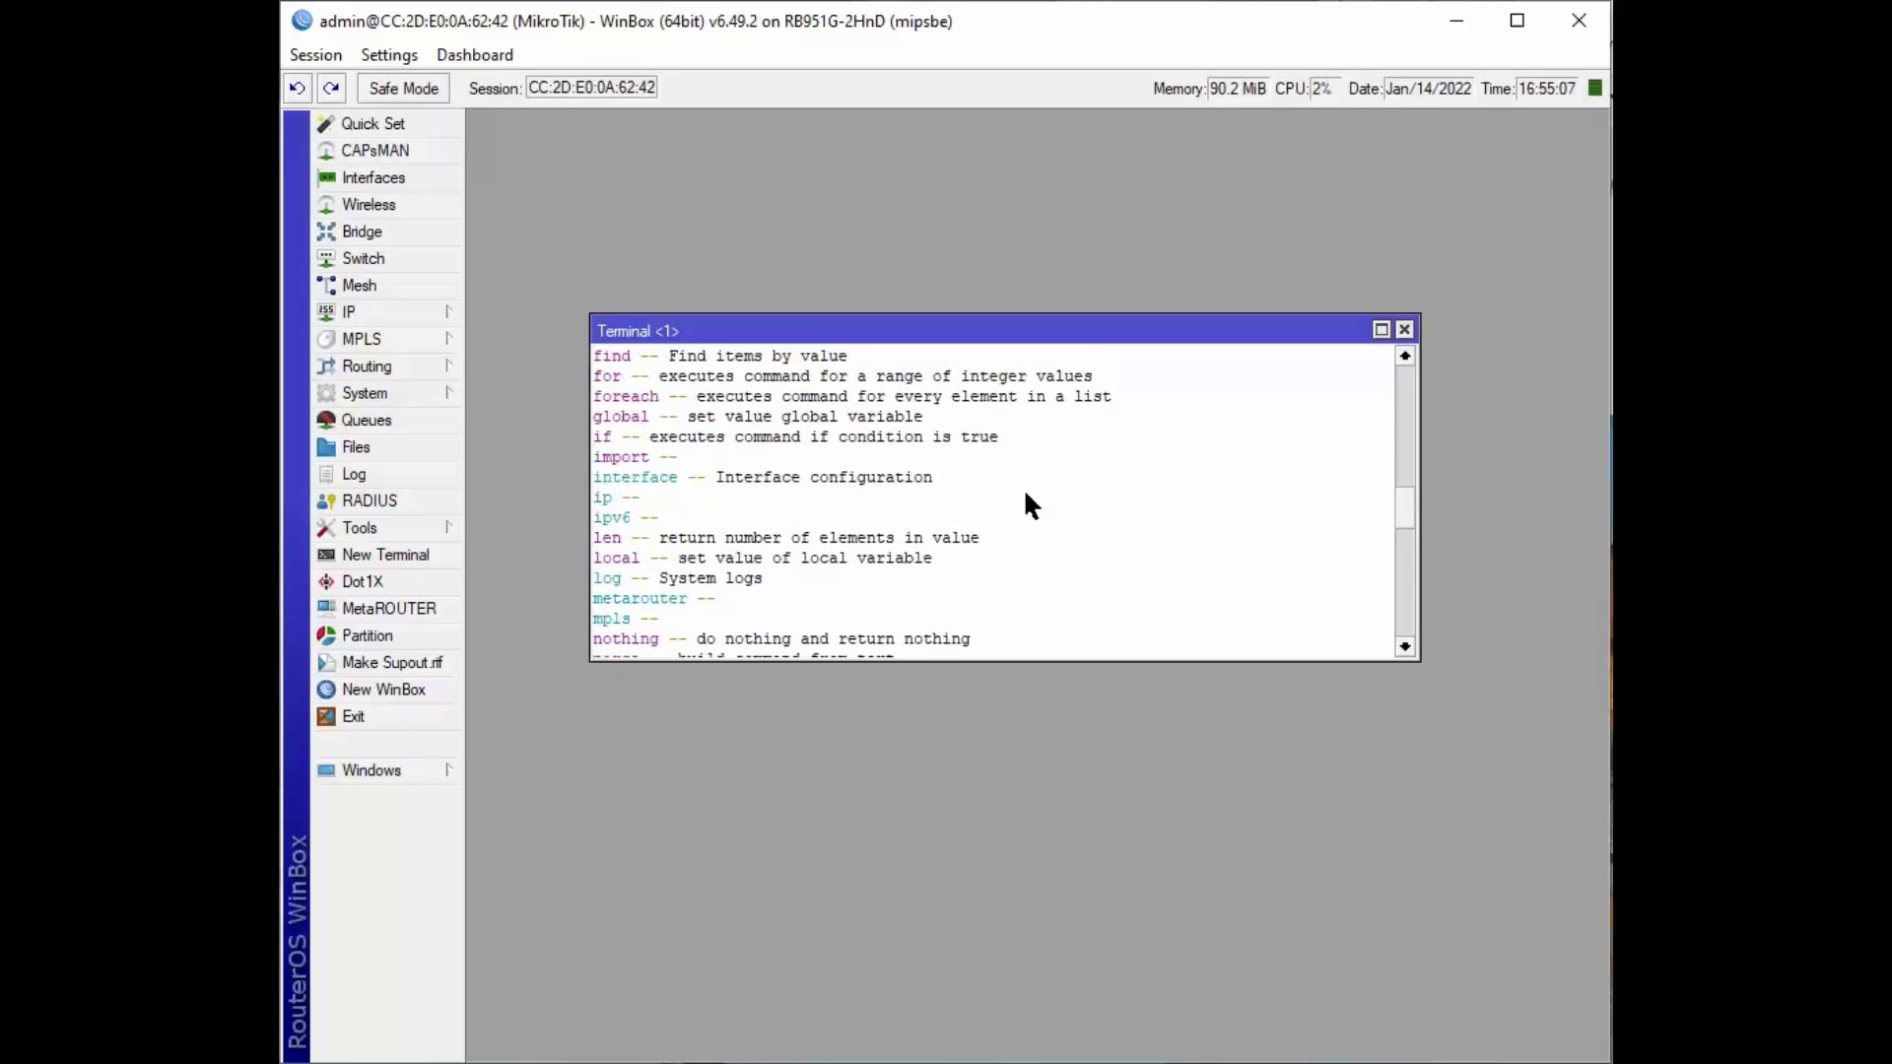
scroll(1030, 504, "down", 2)
scroll(1030, 504, "down", 1)
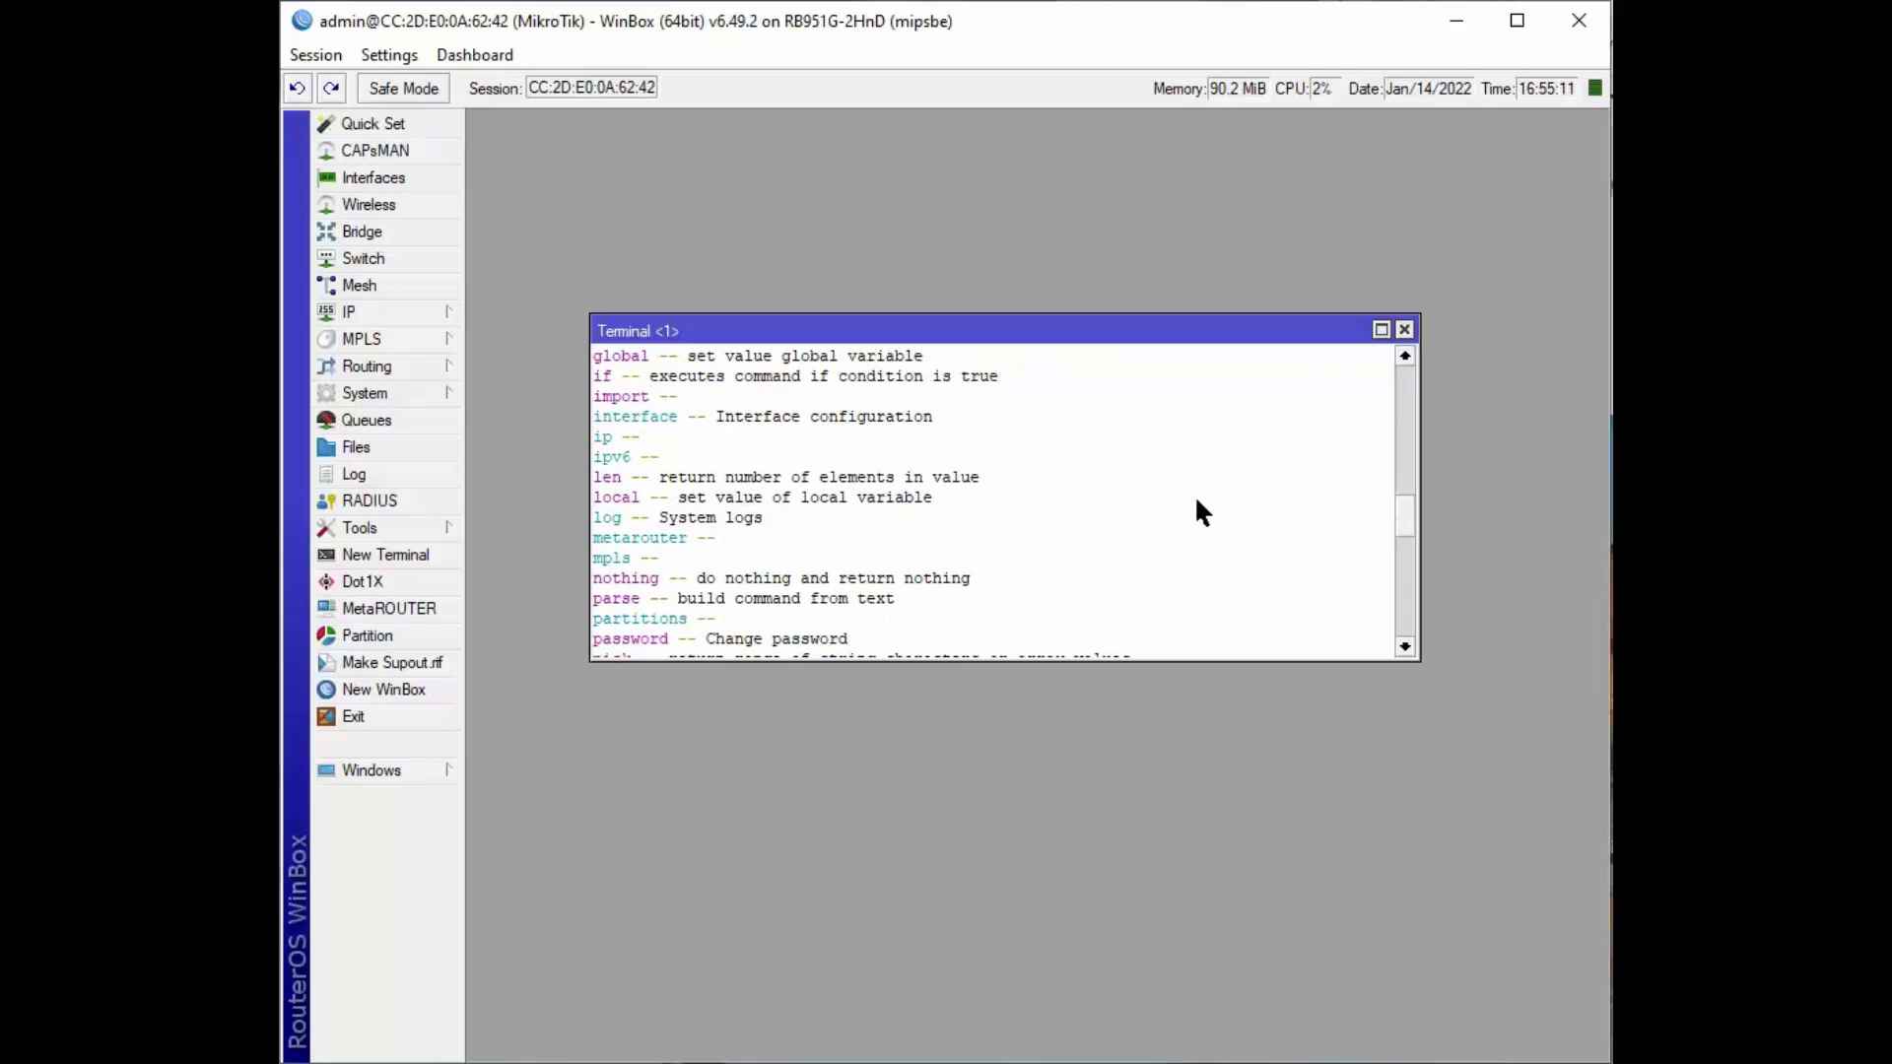
scroll(1196, 501, "down", 8)
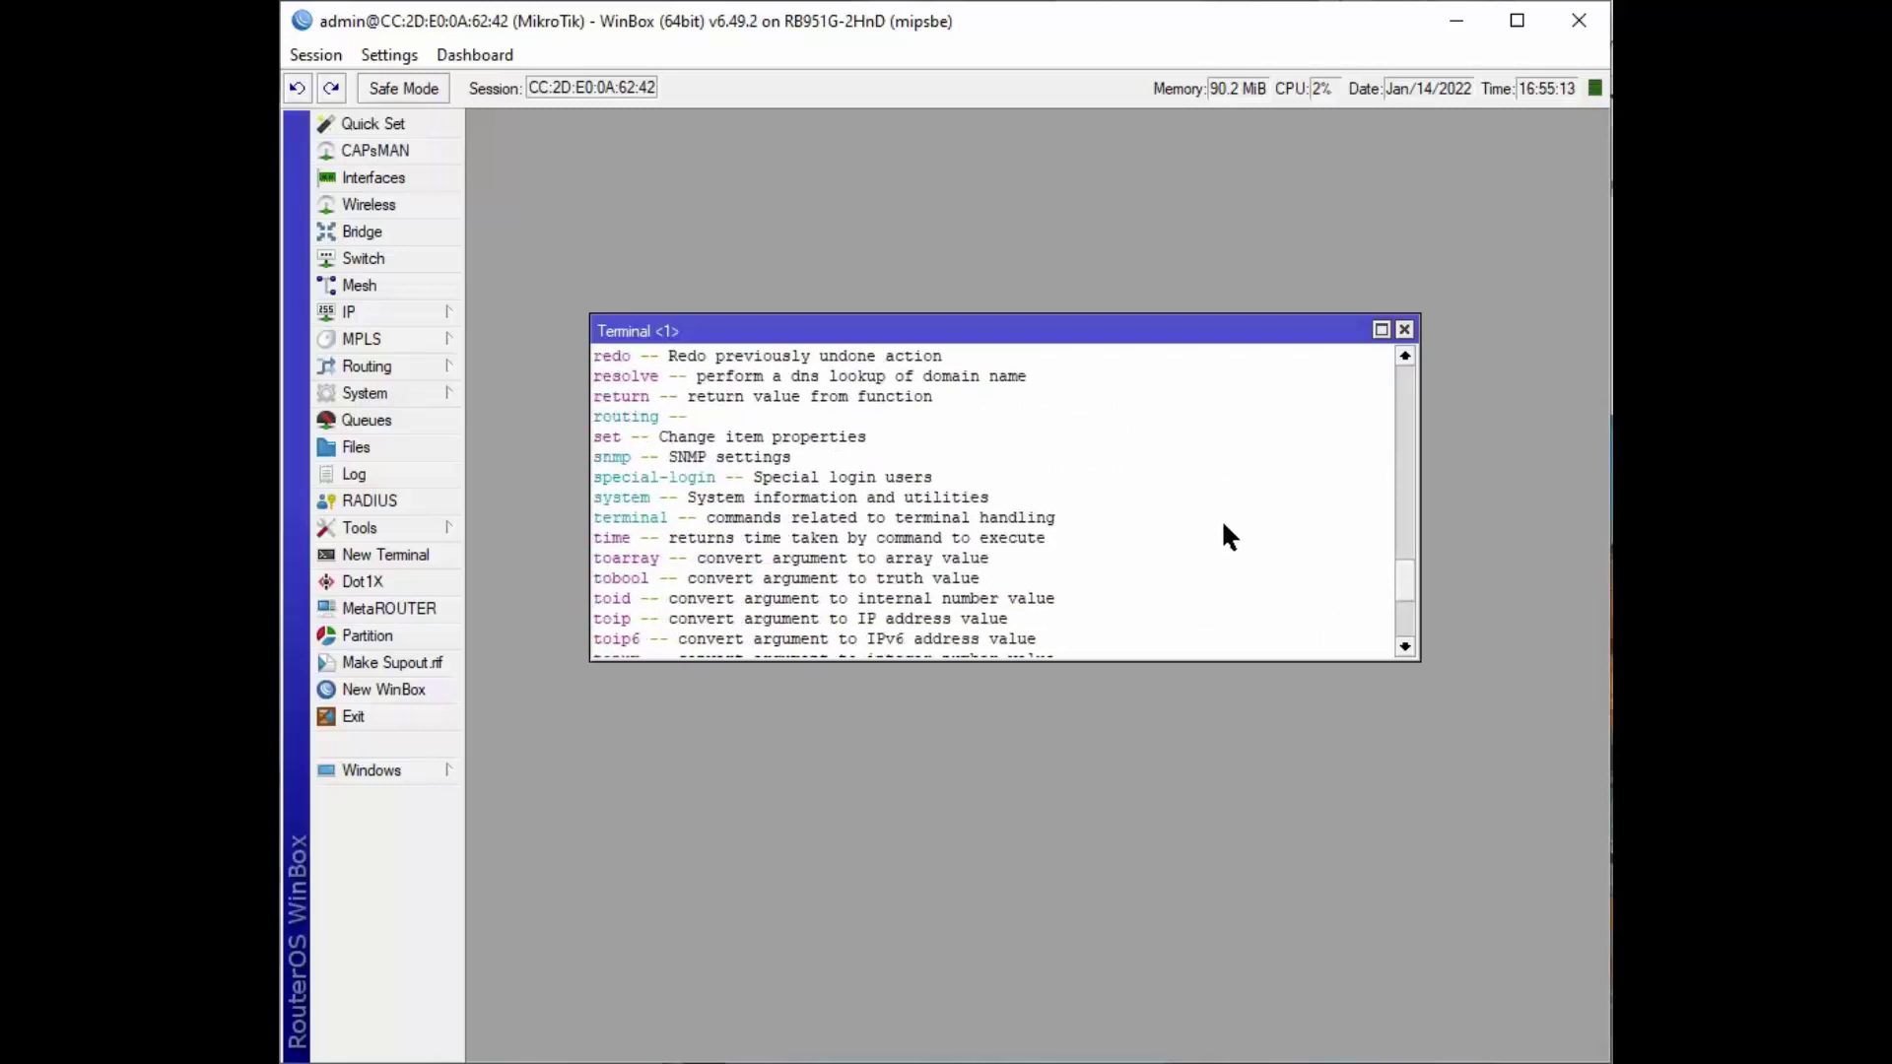
scroll(1222, 537, "down", 5)
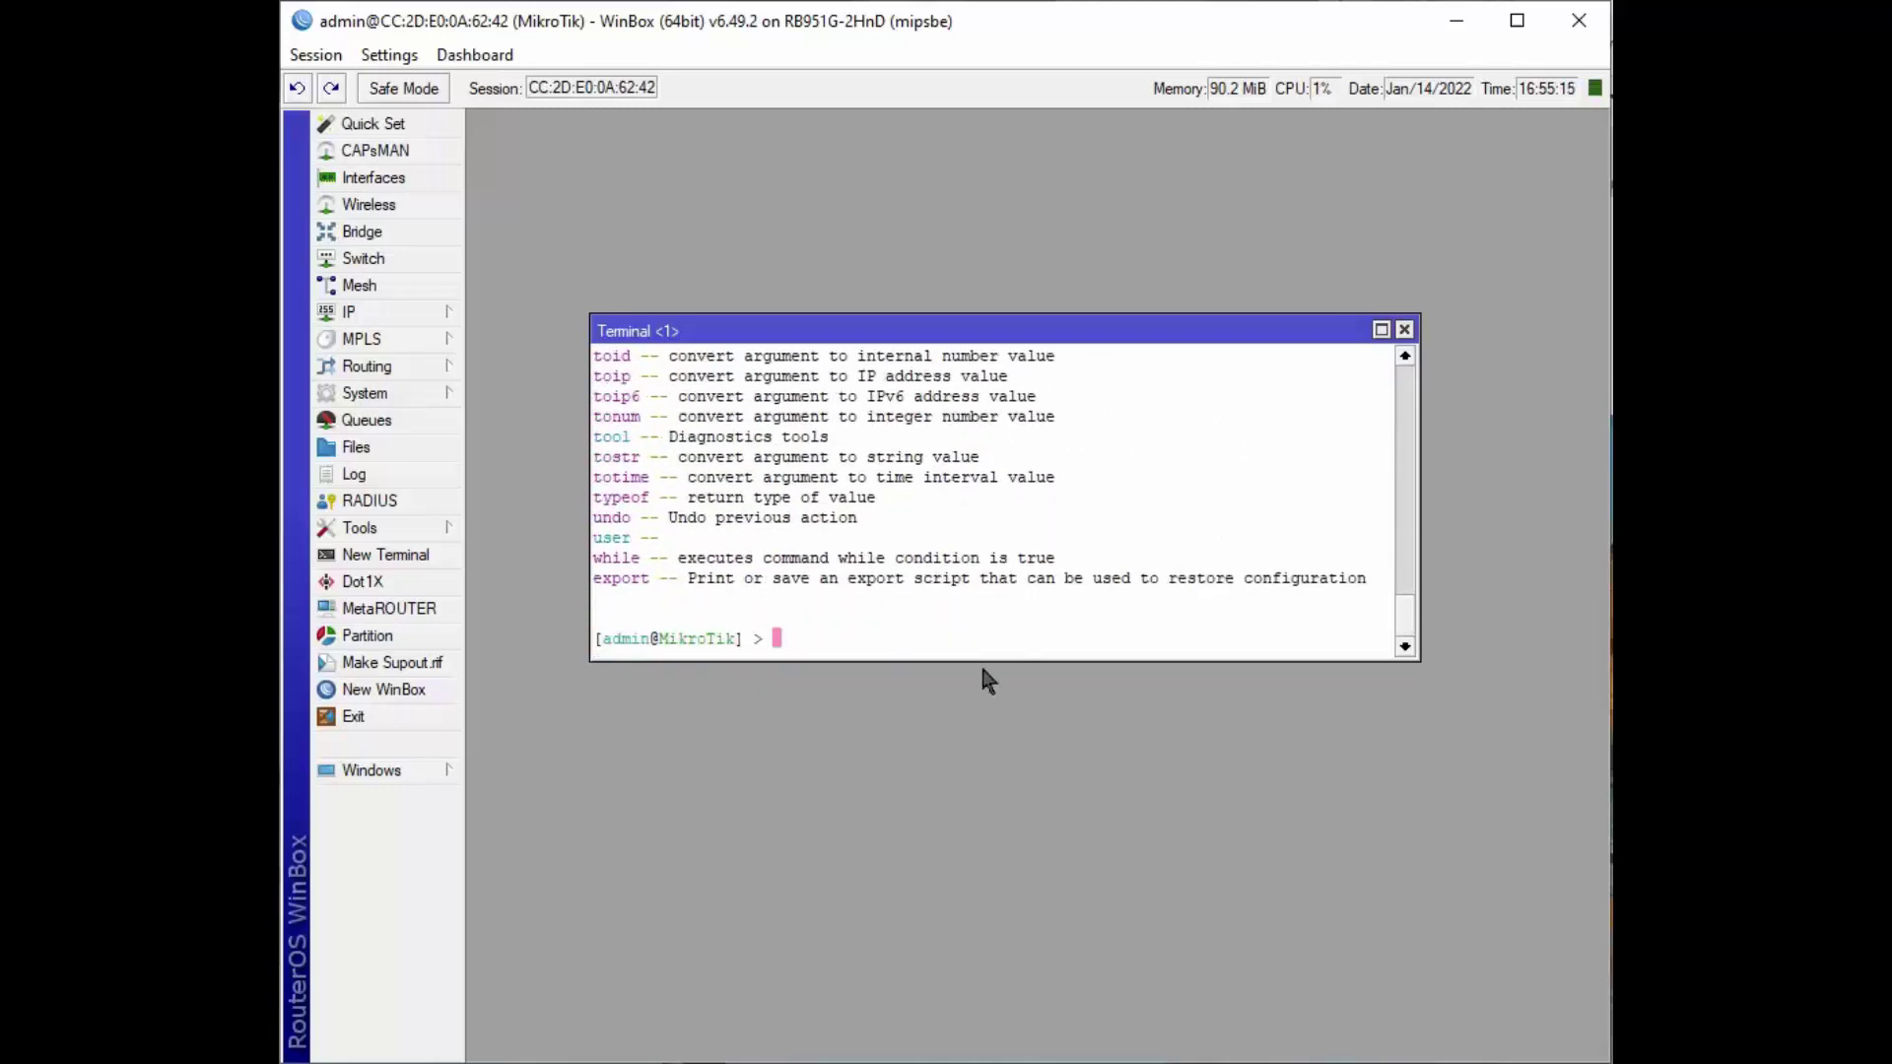
Enter the ip section and list the commands available under it
type("ip")
key("Return")
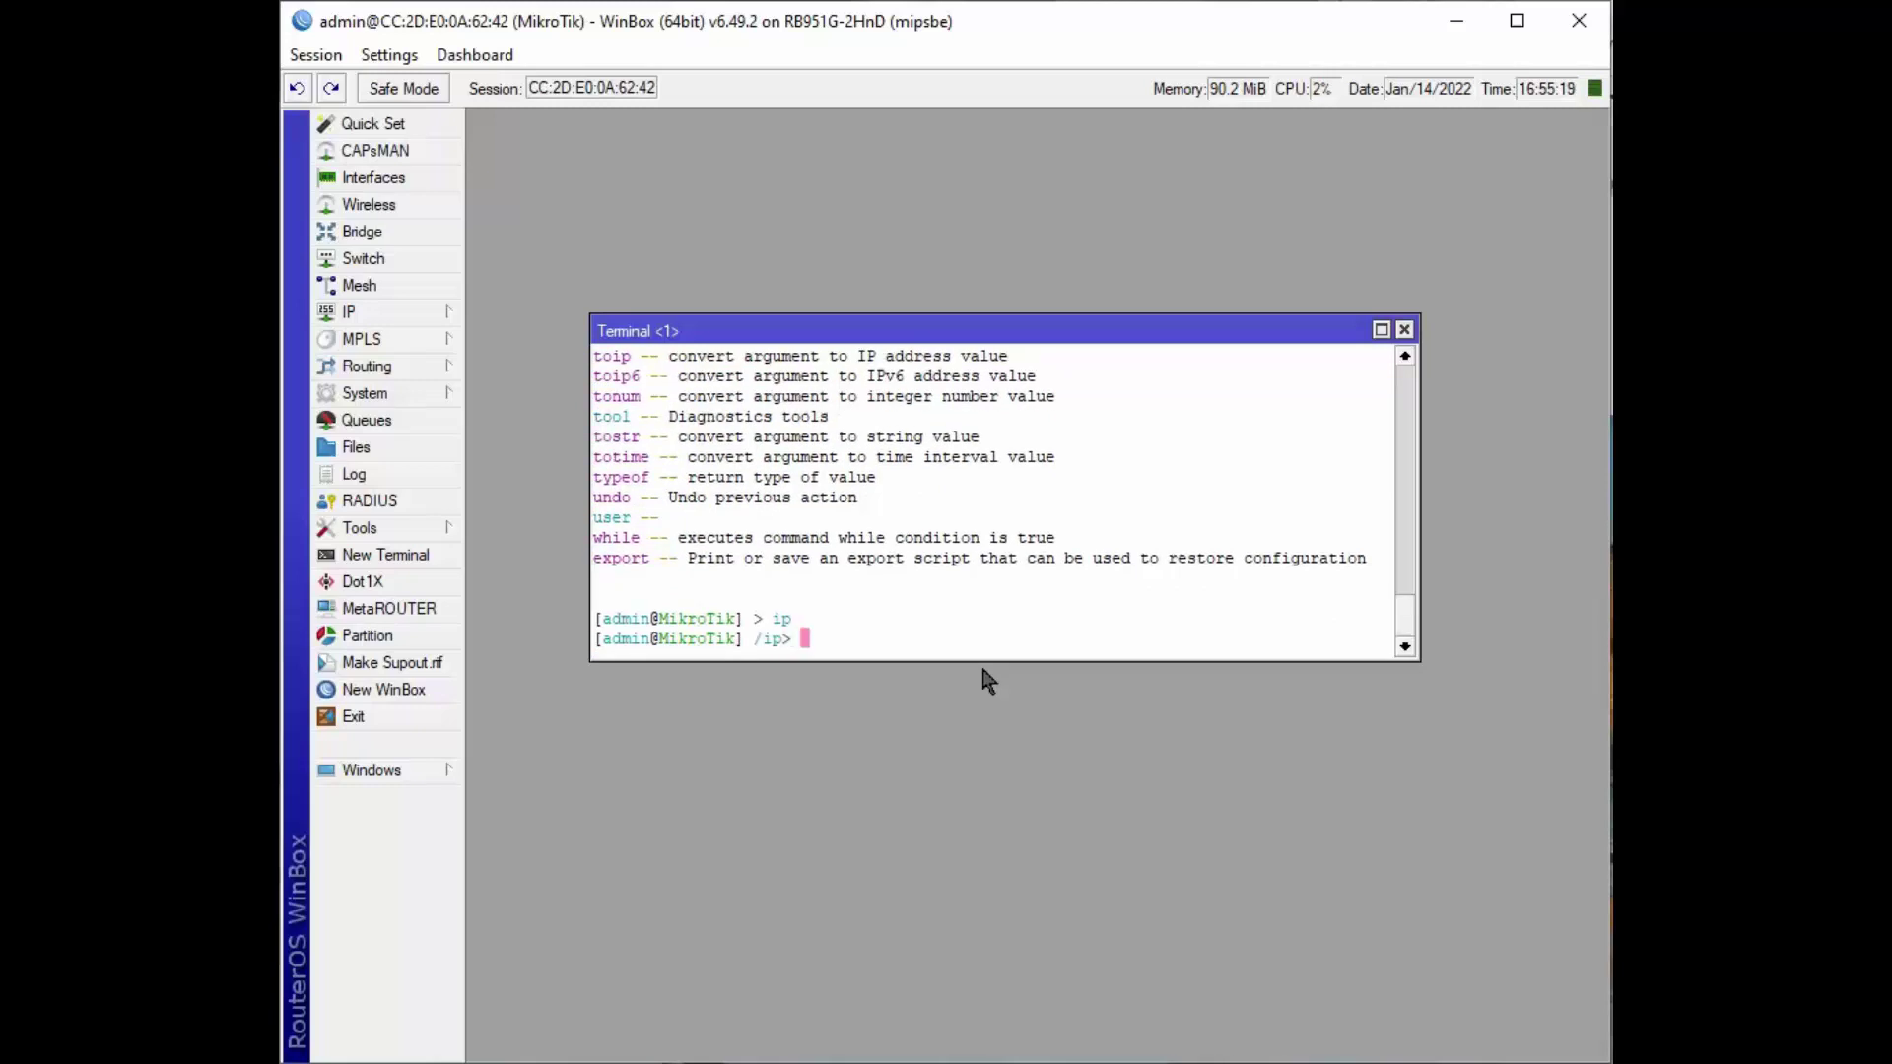
key("question")
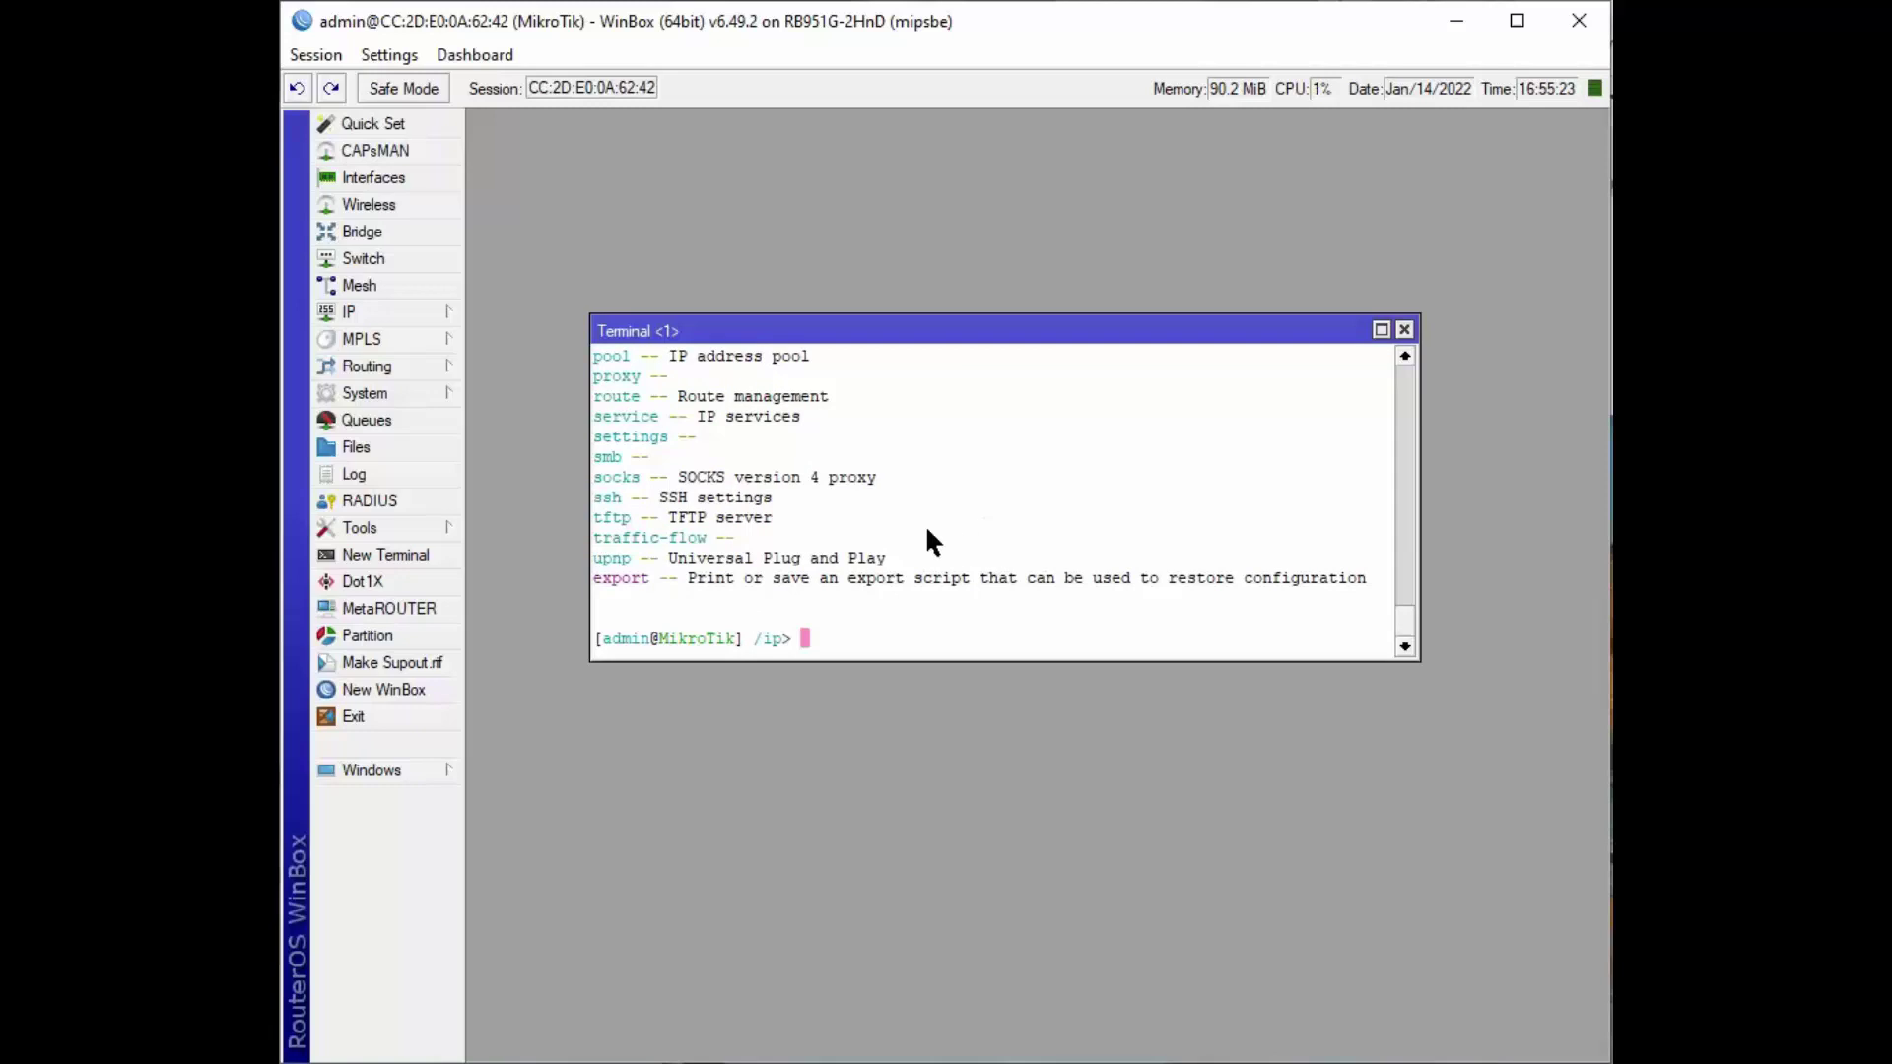
scroll(908, 527, "up", 2)
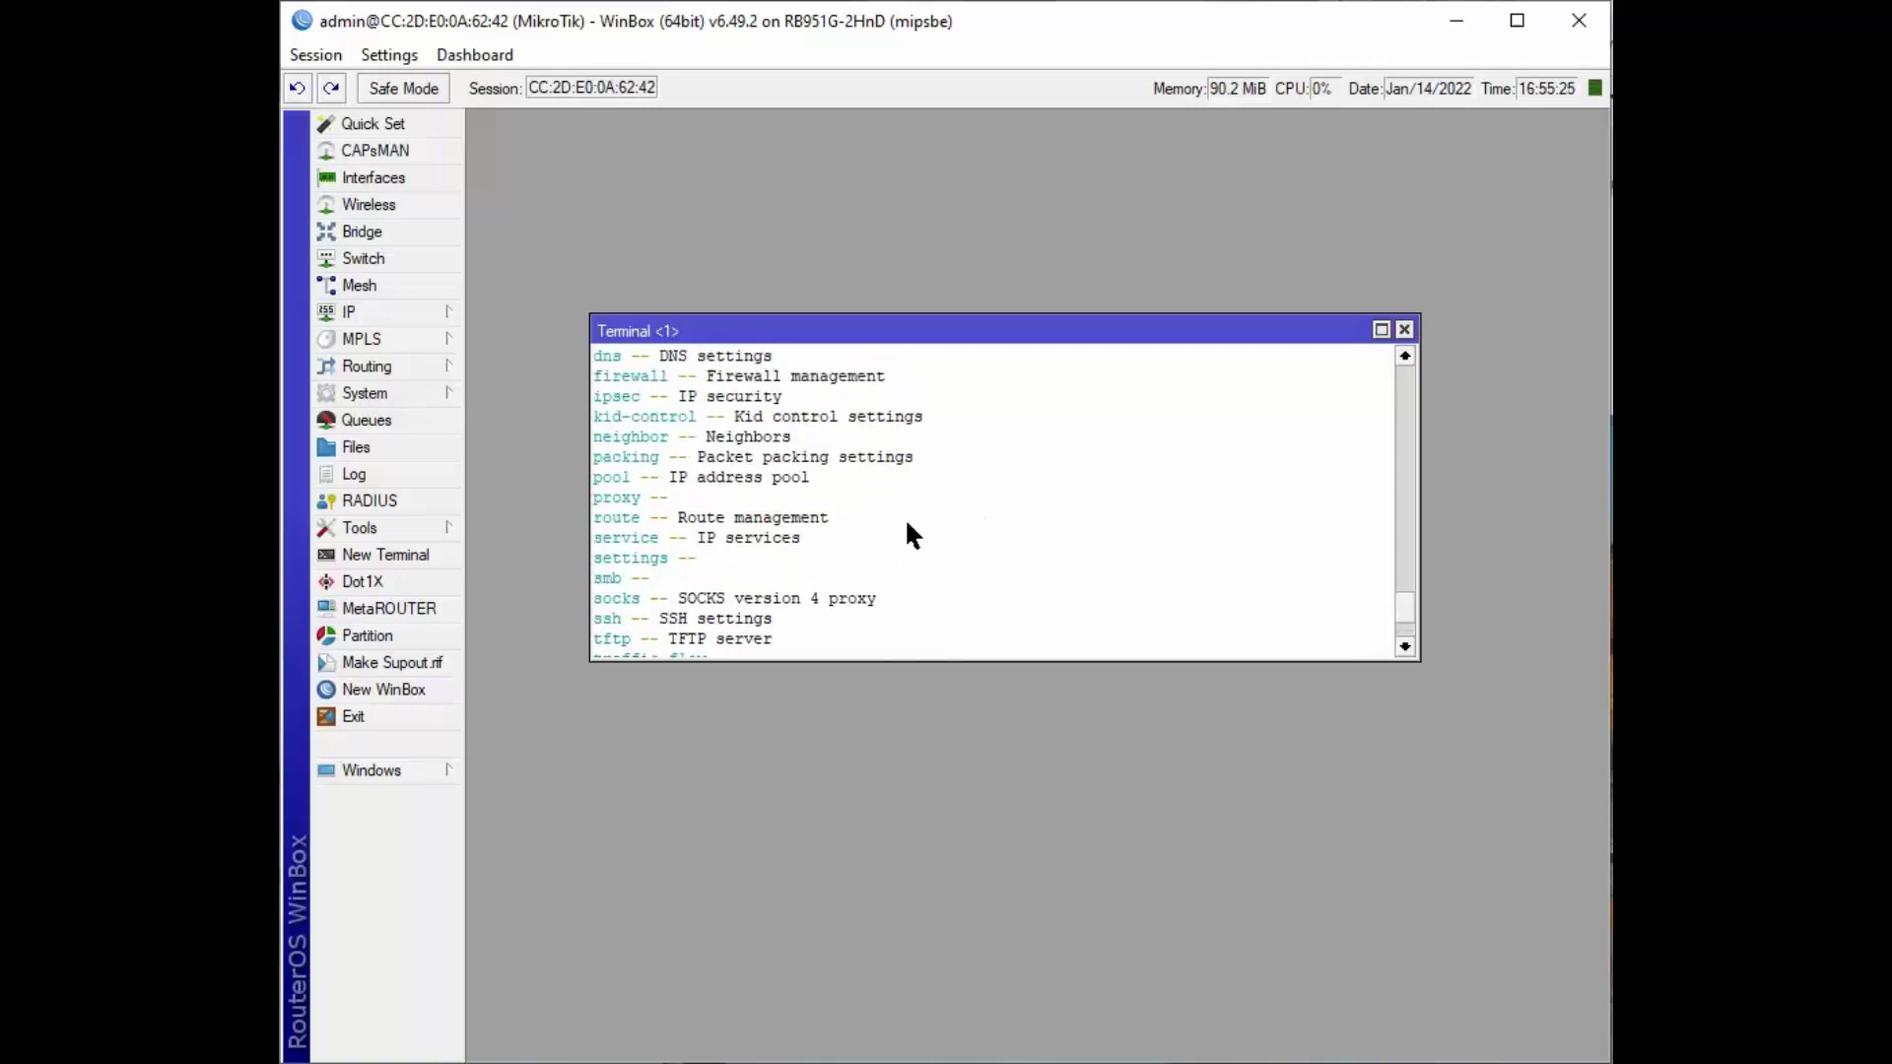
scroll(907, 529, "up", 2)
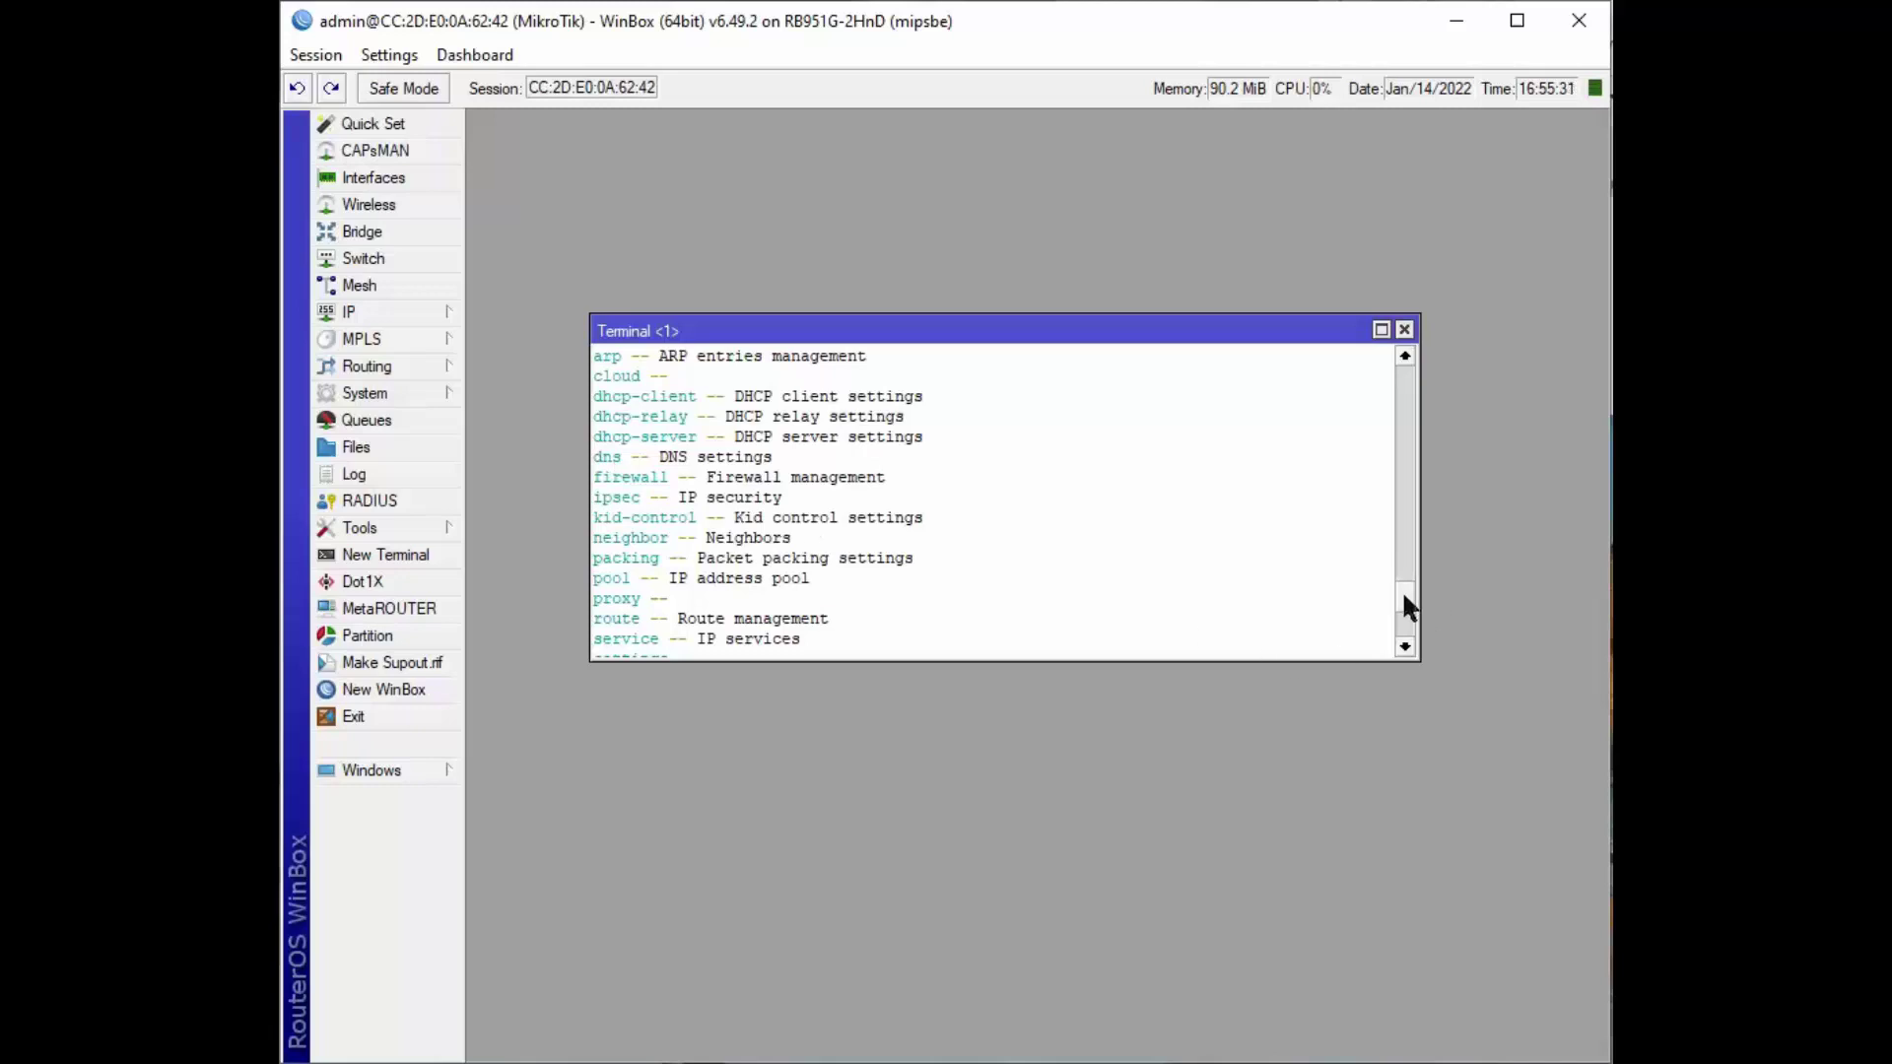
left_click_drag(1403, 595, 1407, 658)
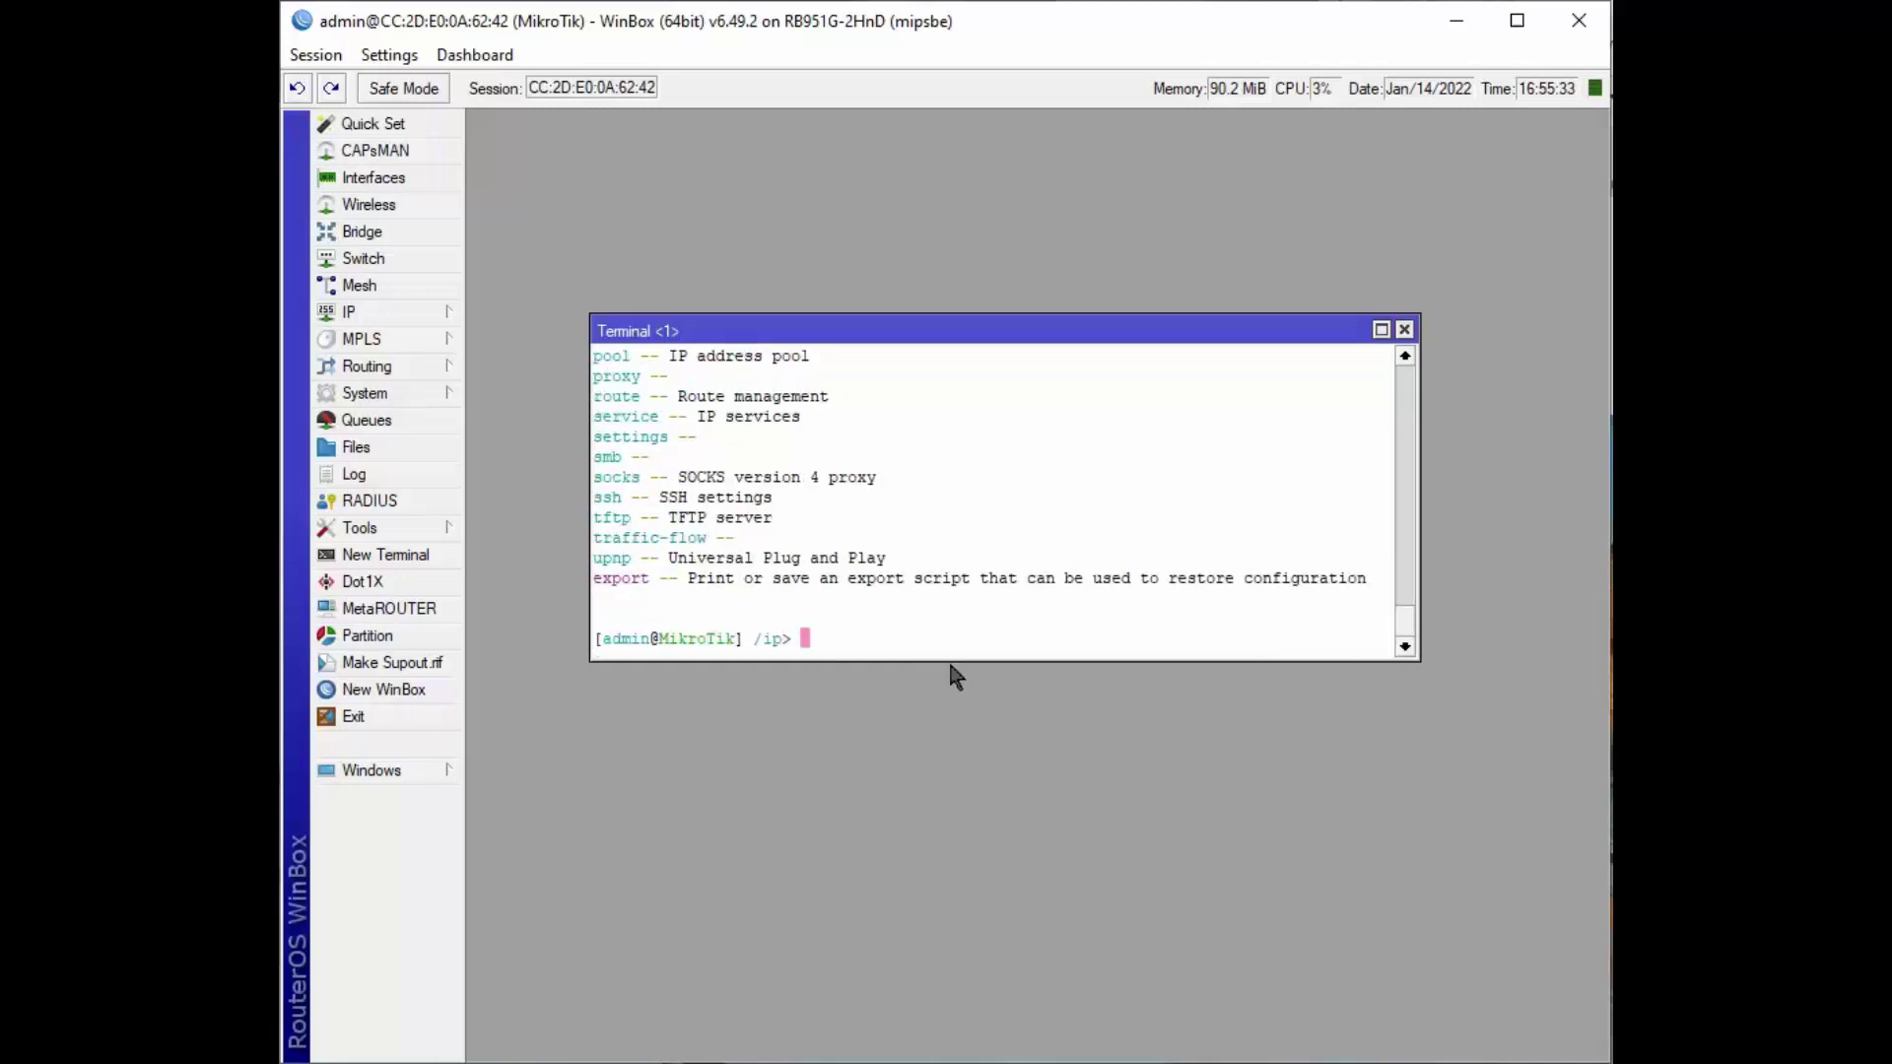
Move into ip dns and show help for cache, edit, export, get, print, set and static
type("dns")
key("Return")
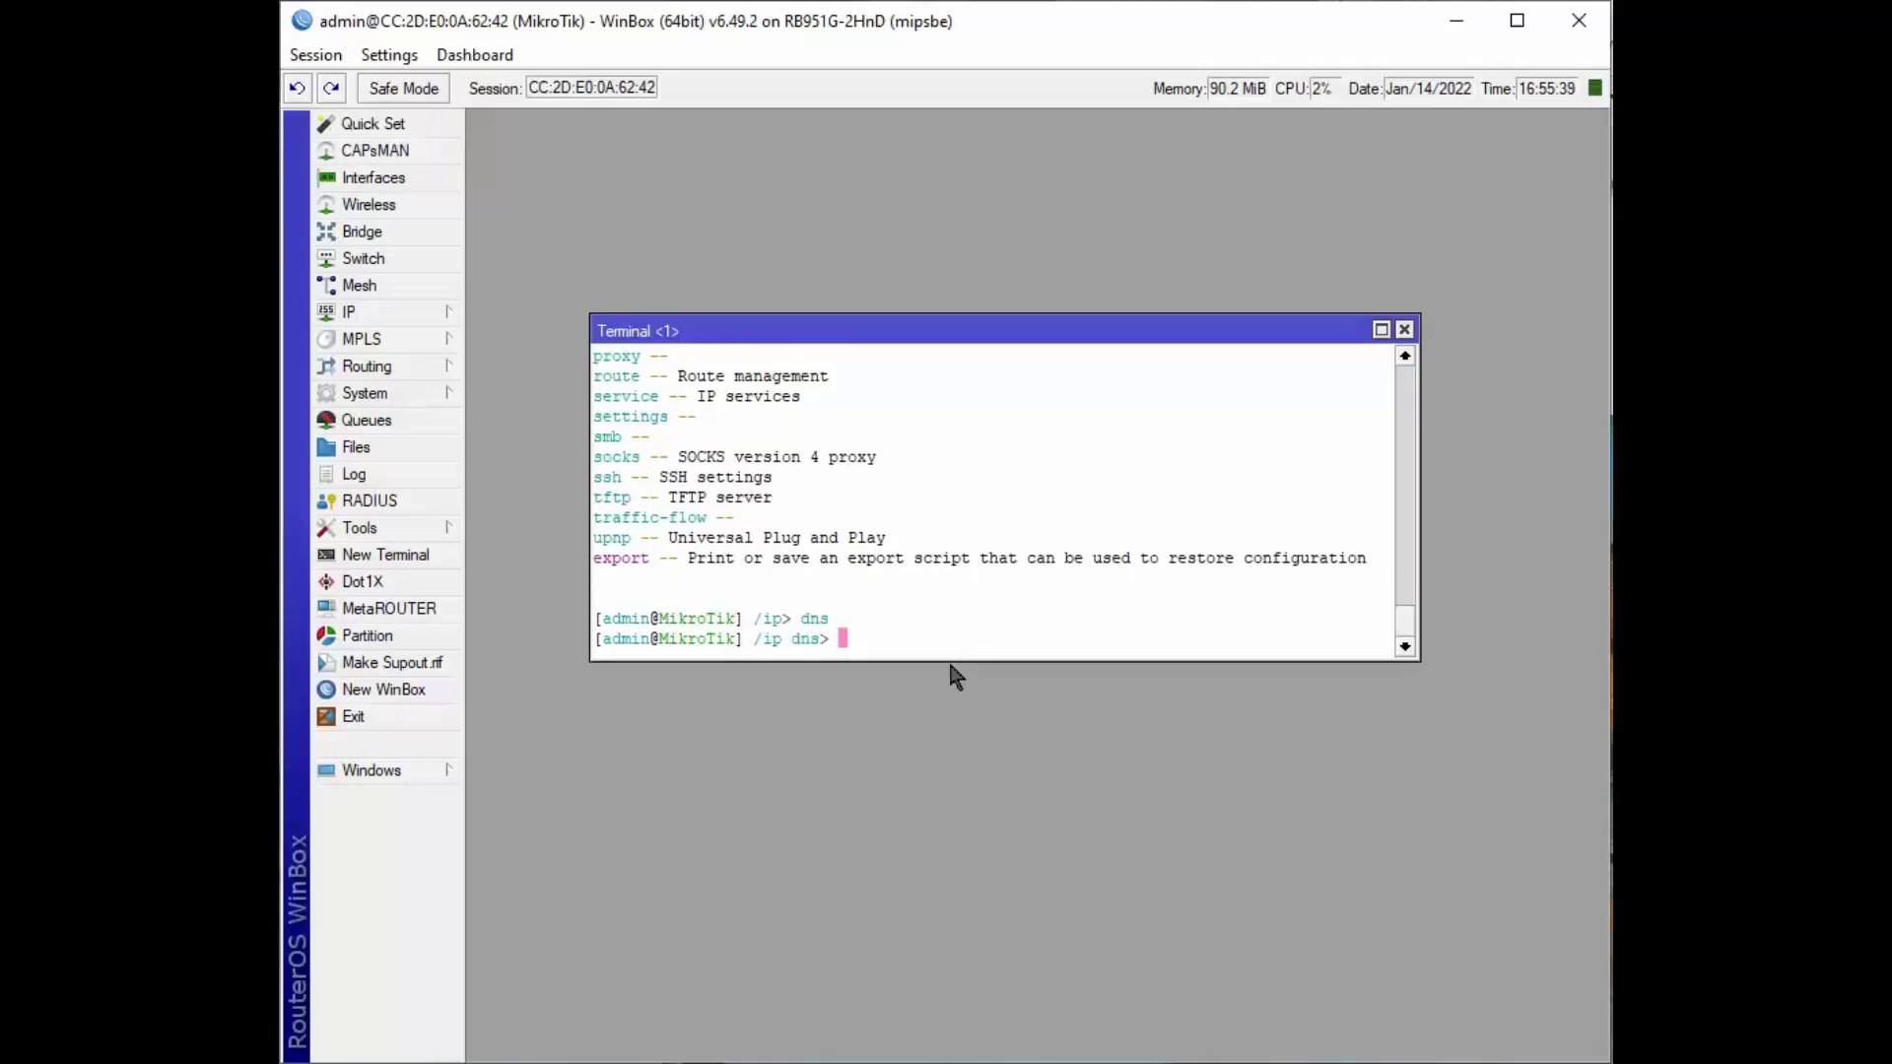
key("question")
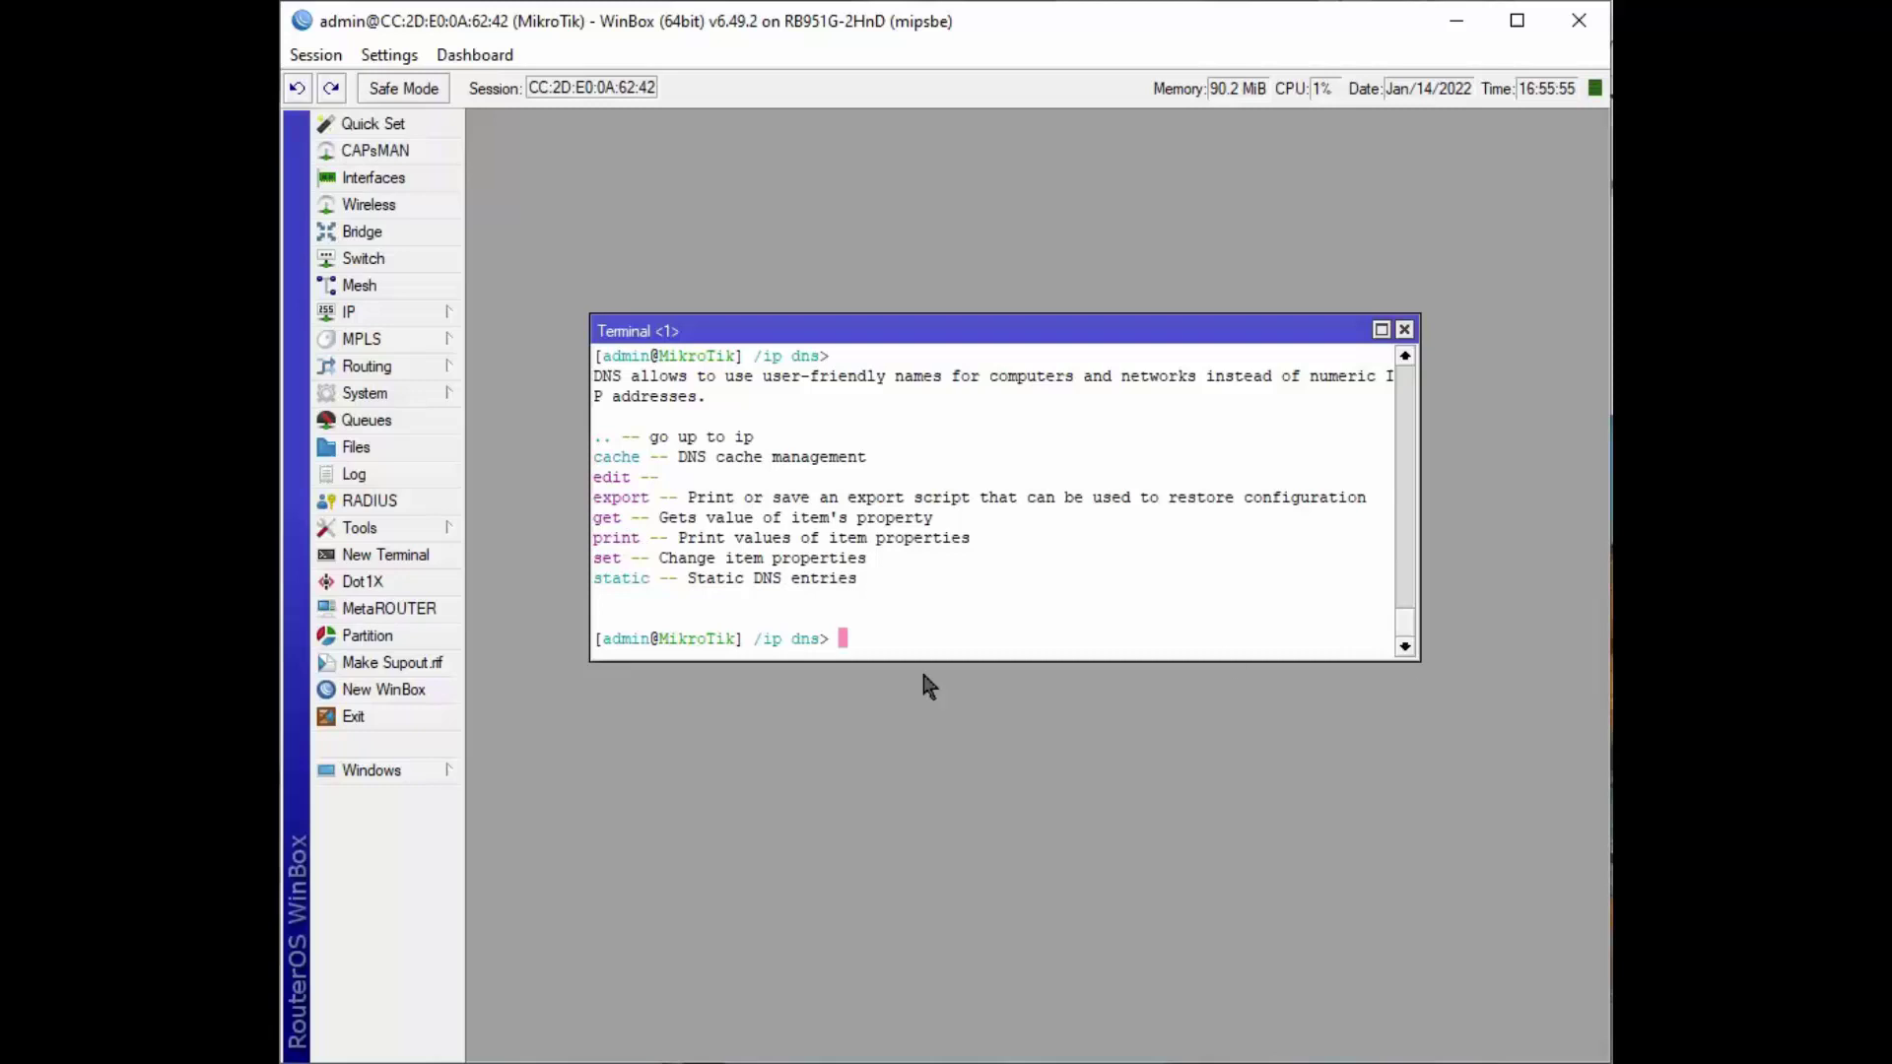
Print the DNS settings (cloudflare-dns.com DoH server, 2048KiB cache), then return to root
type("print")
key("Return")
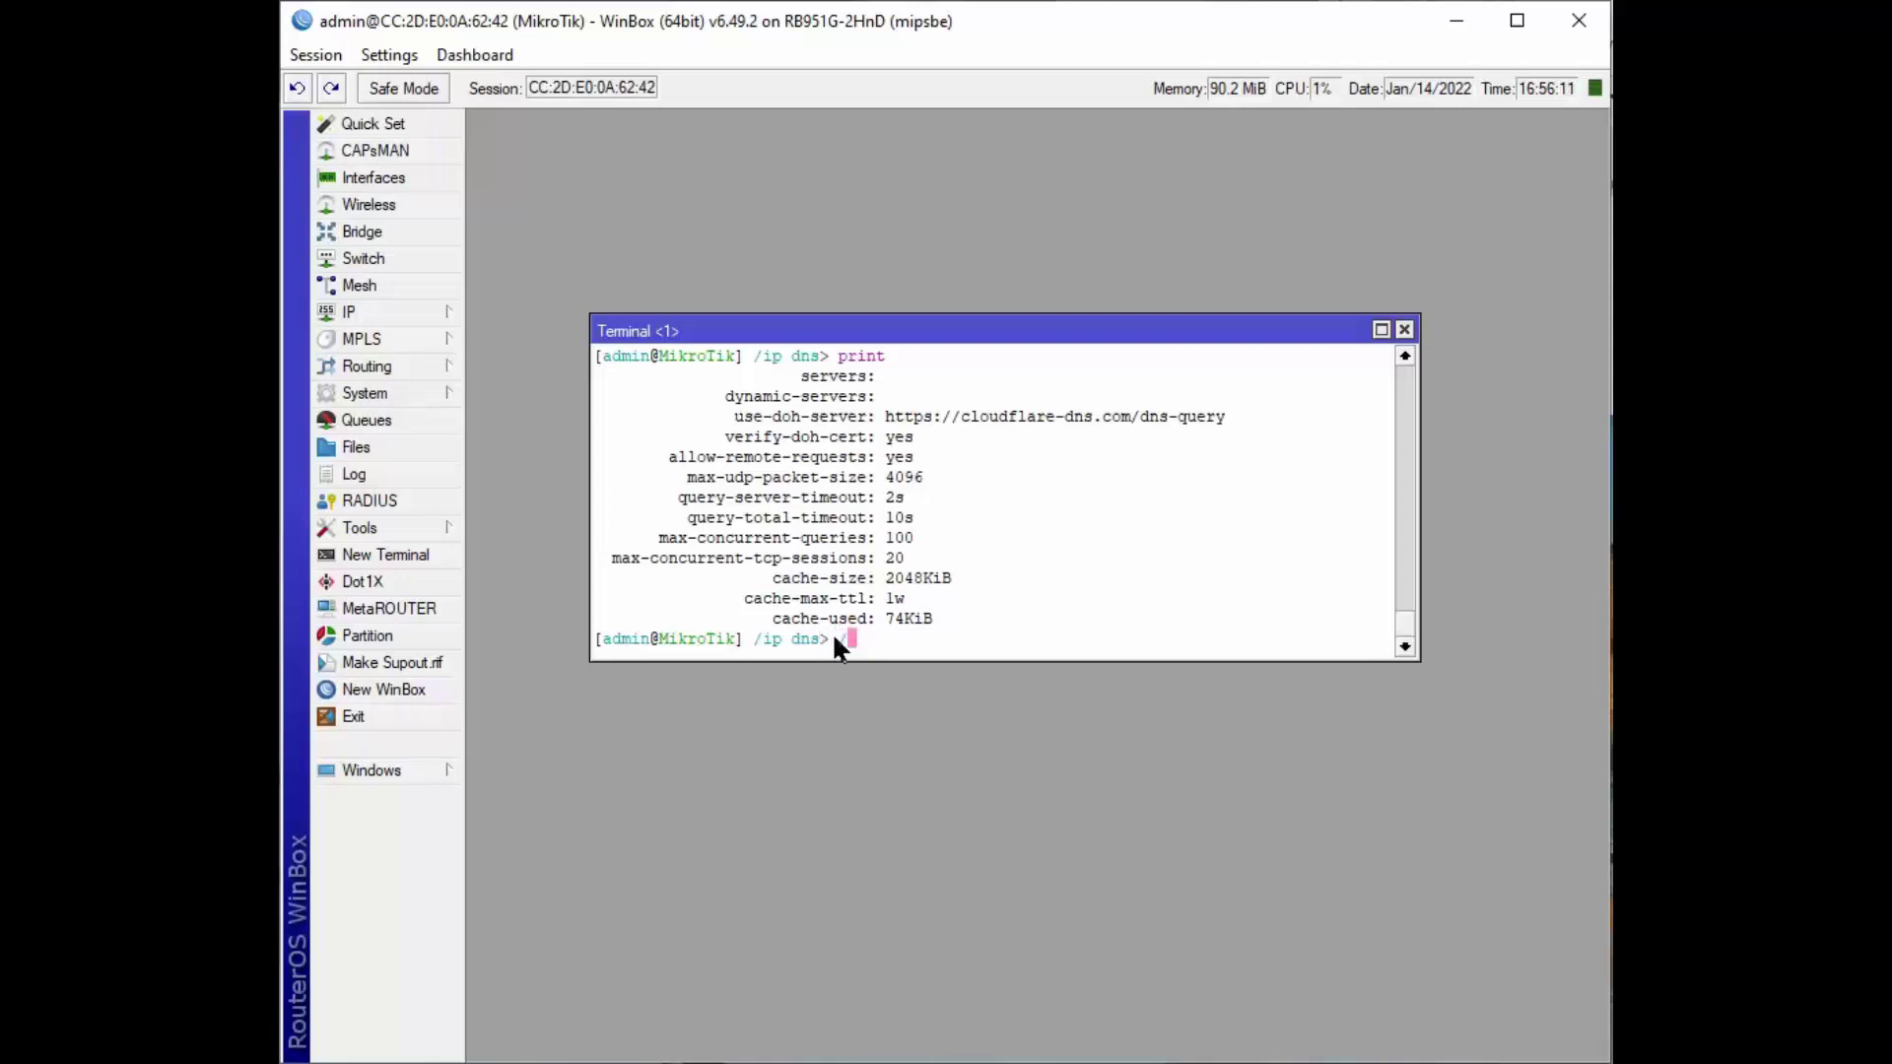
key("Return")
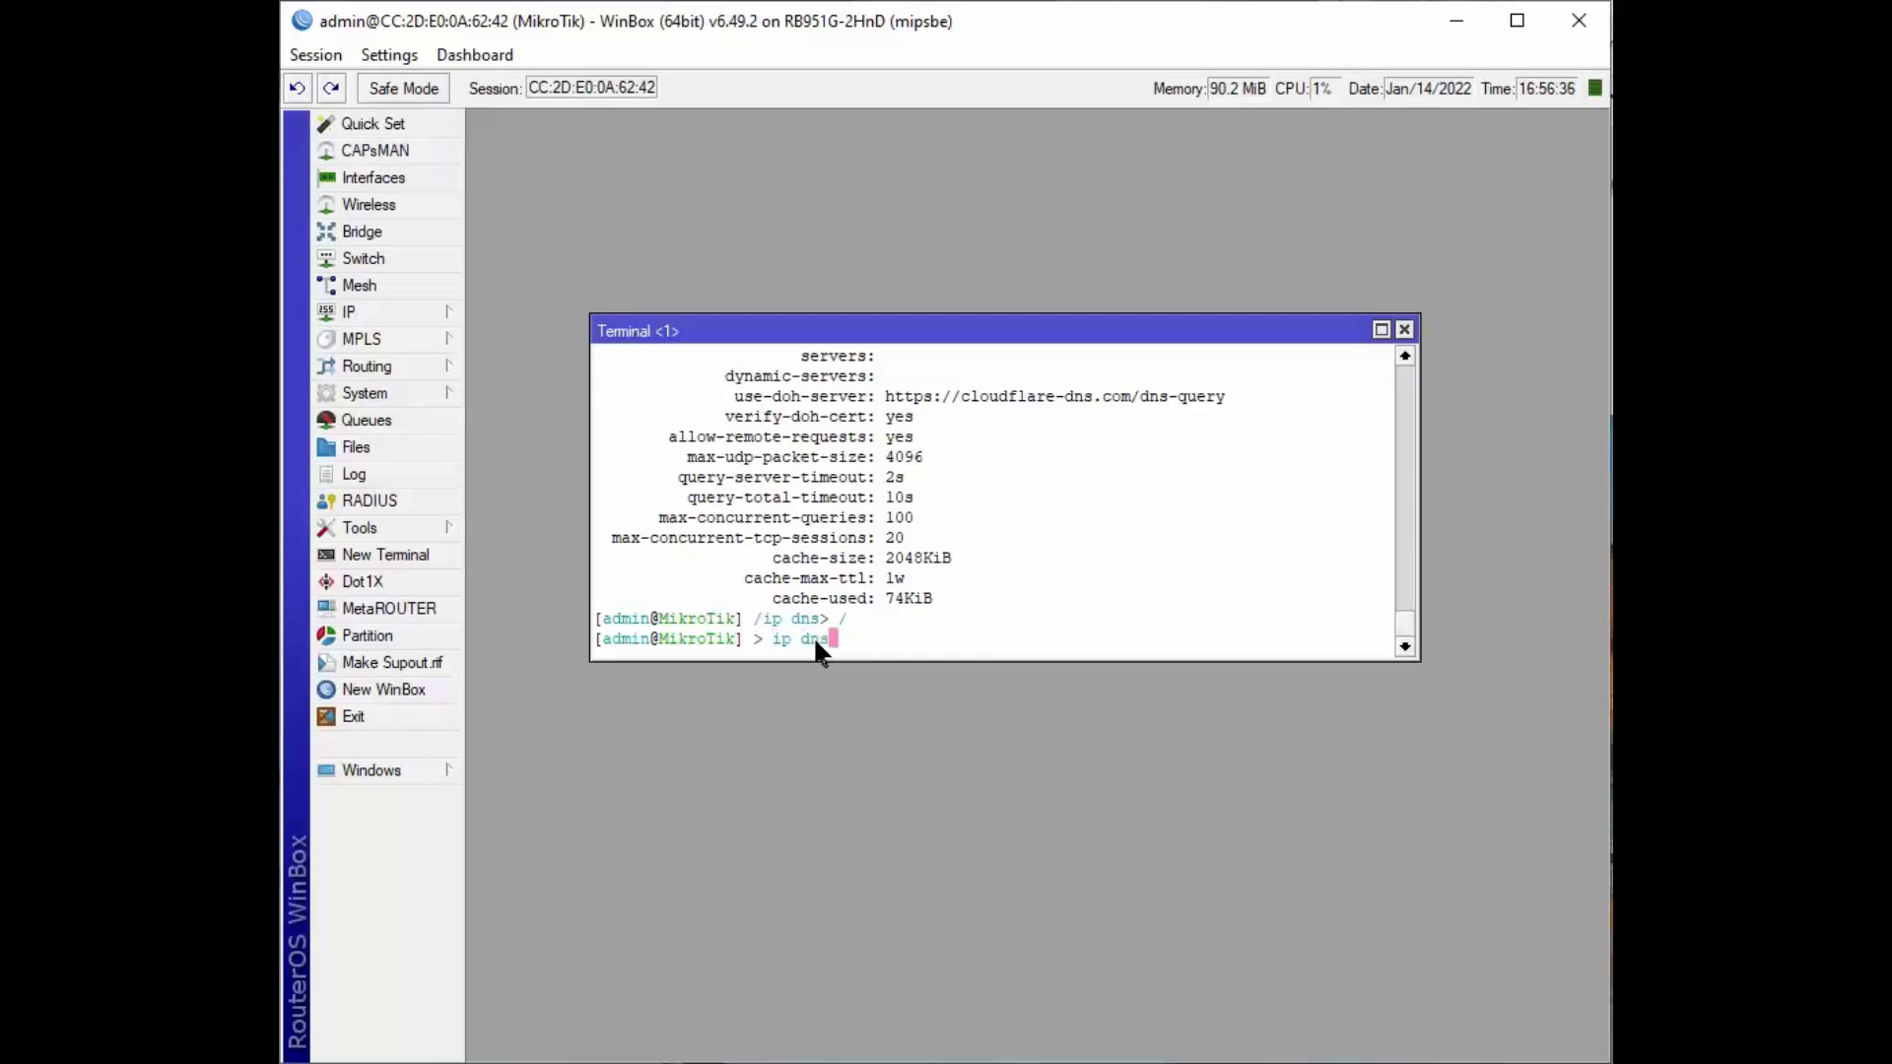
Go into ip dns static and print its five static DNS entries
key("Return")
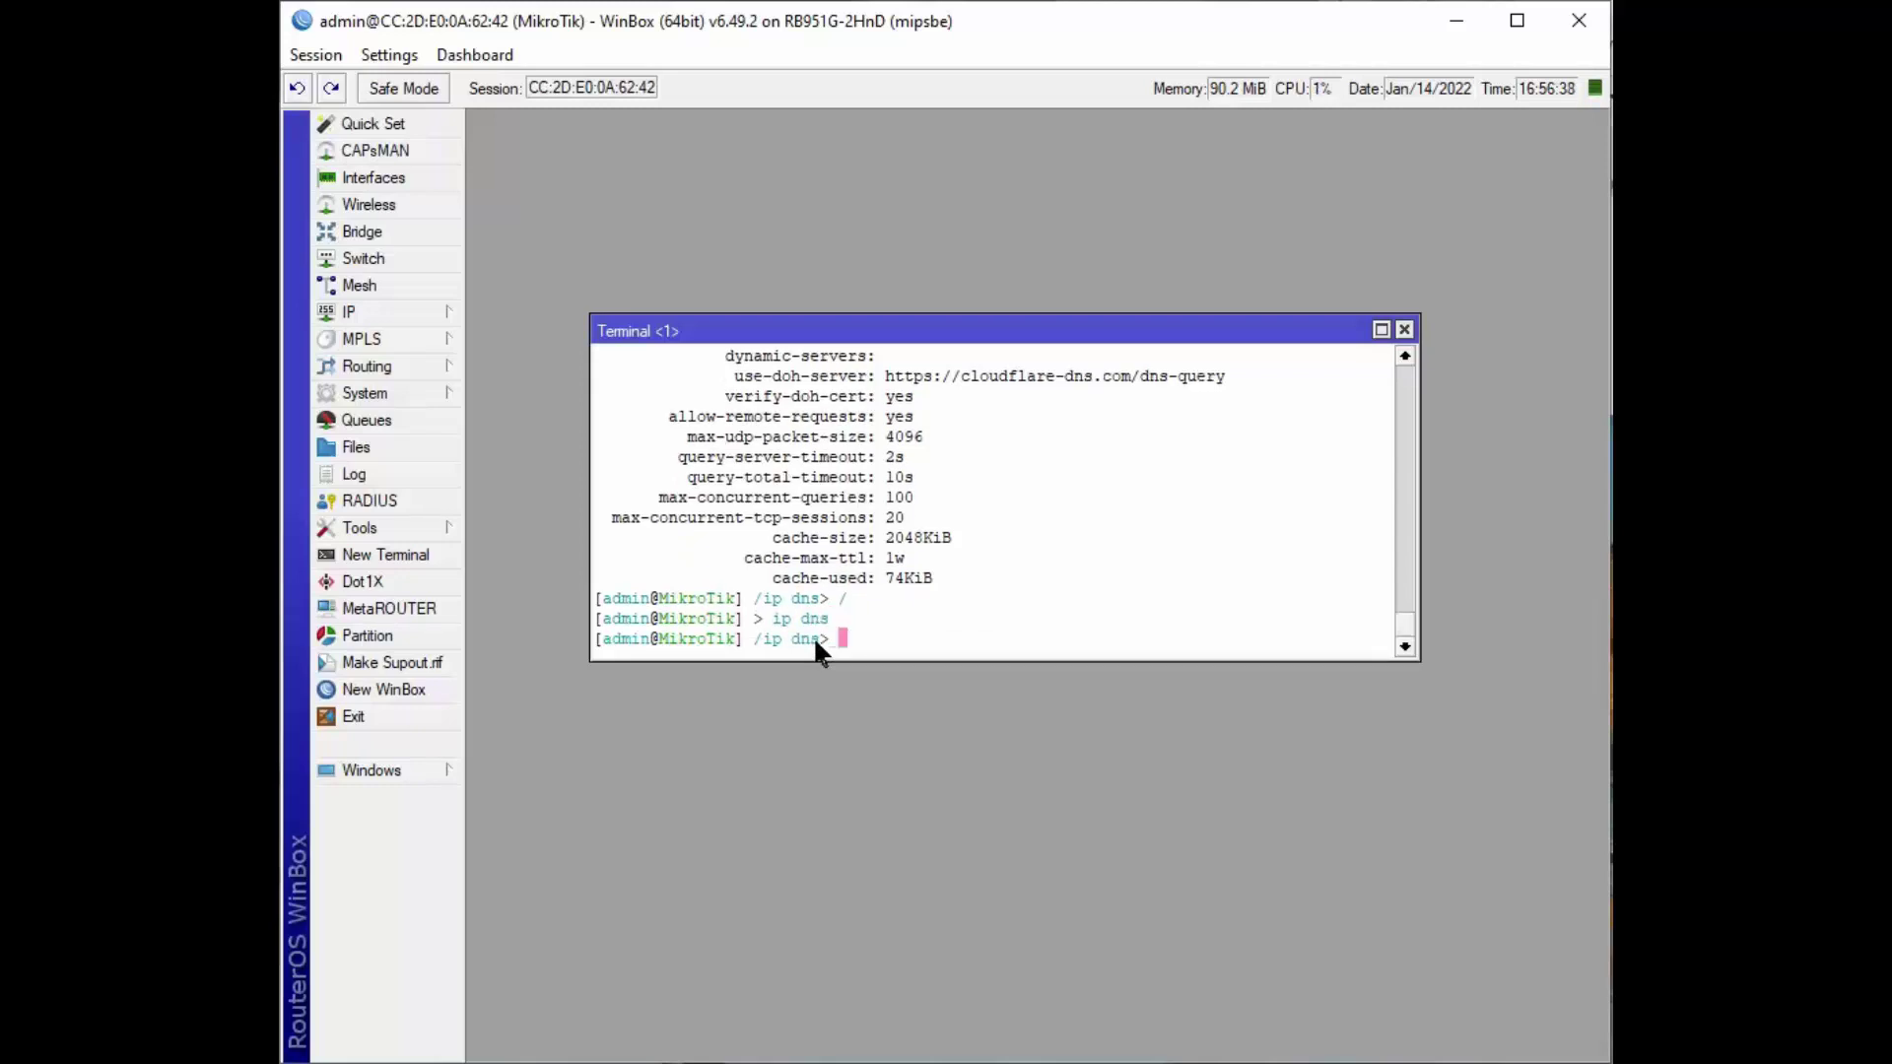
key("question")
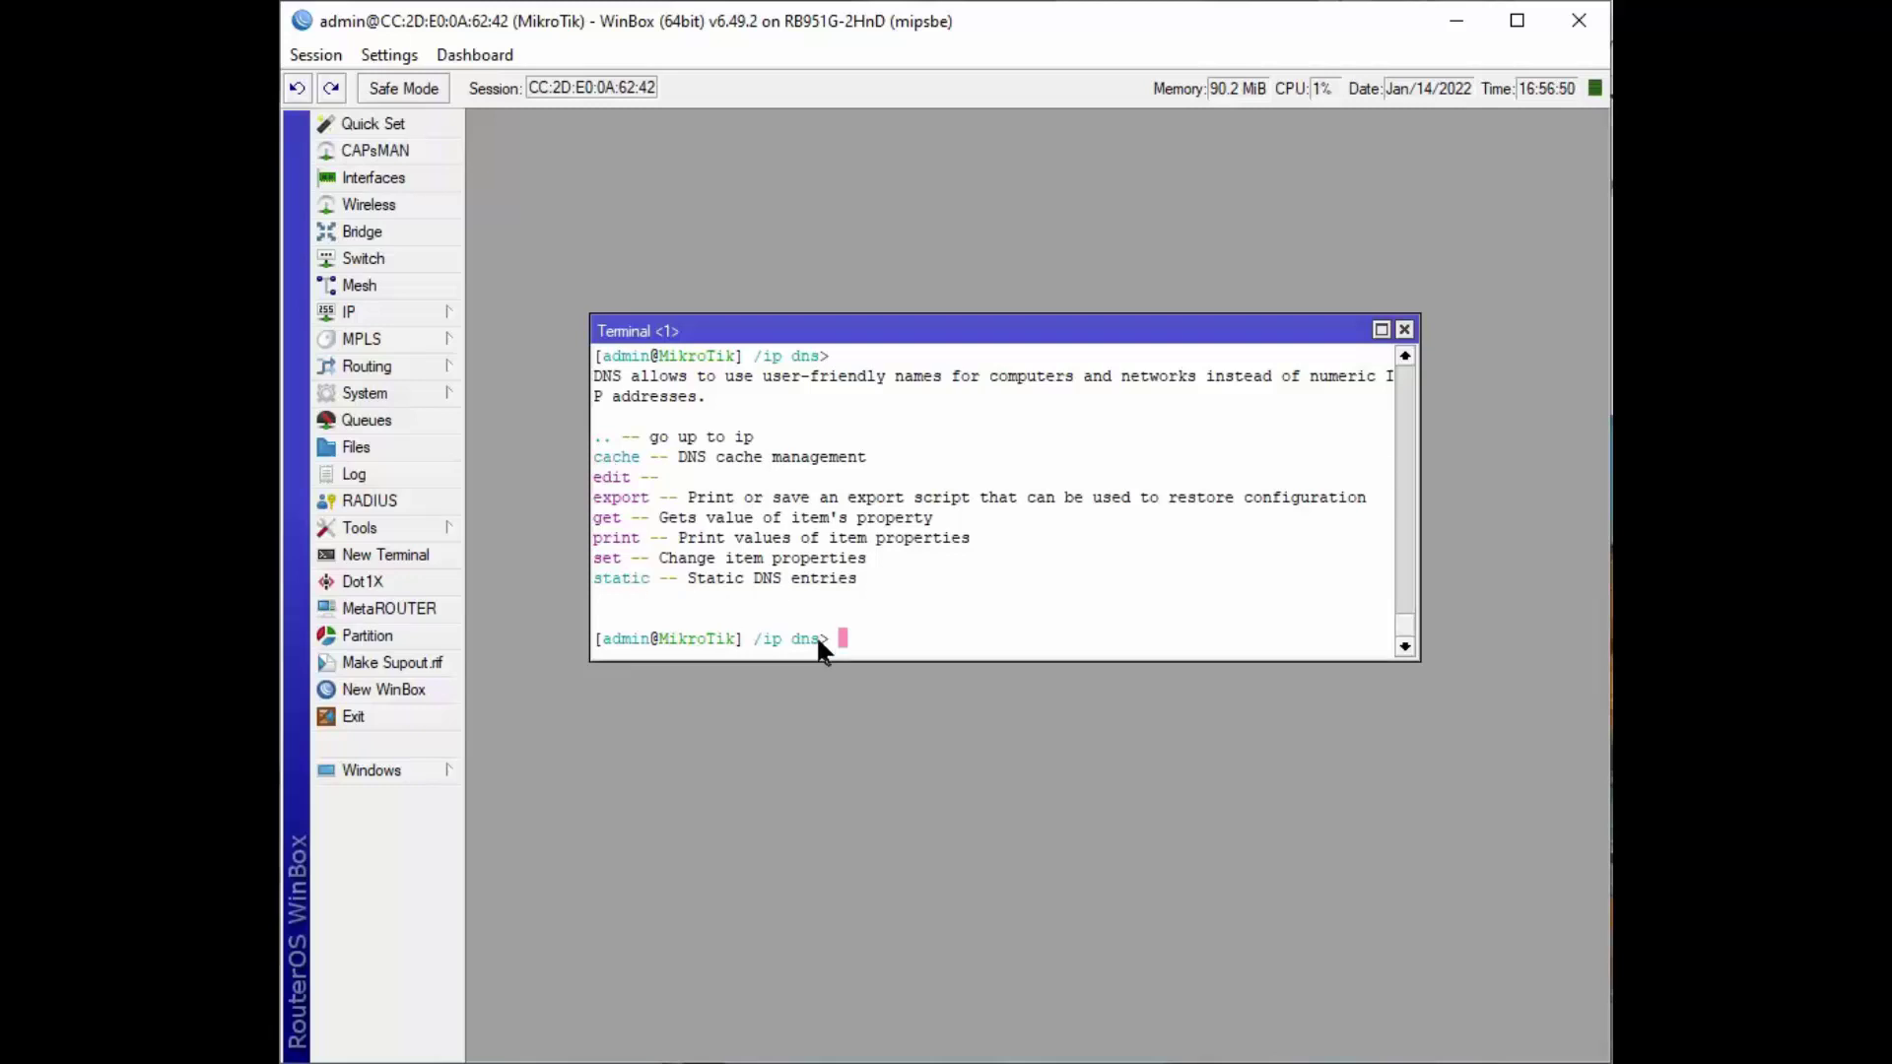
type("static")
key("Return")
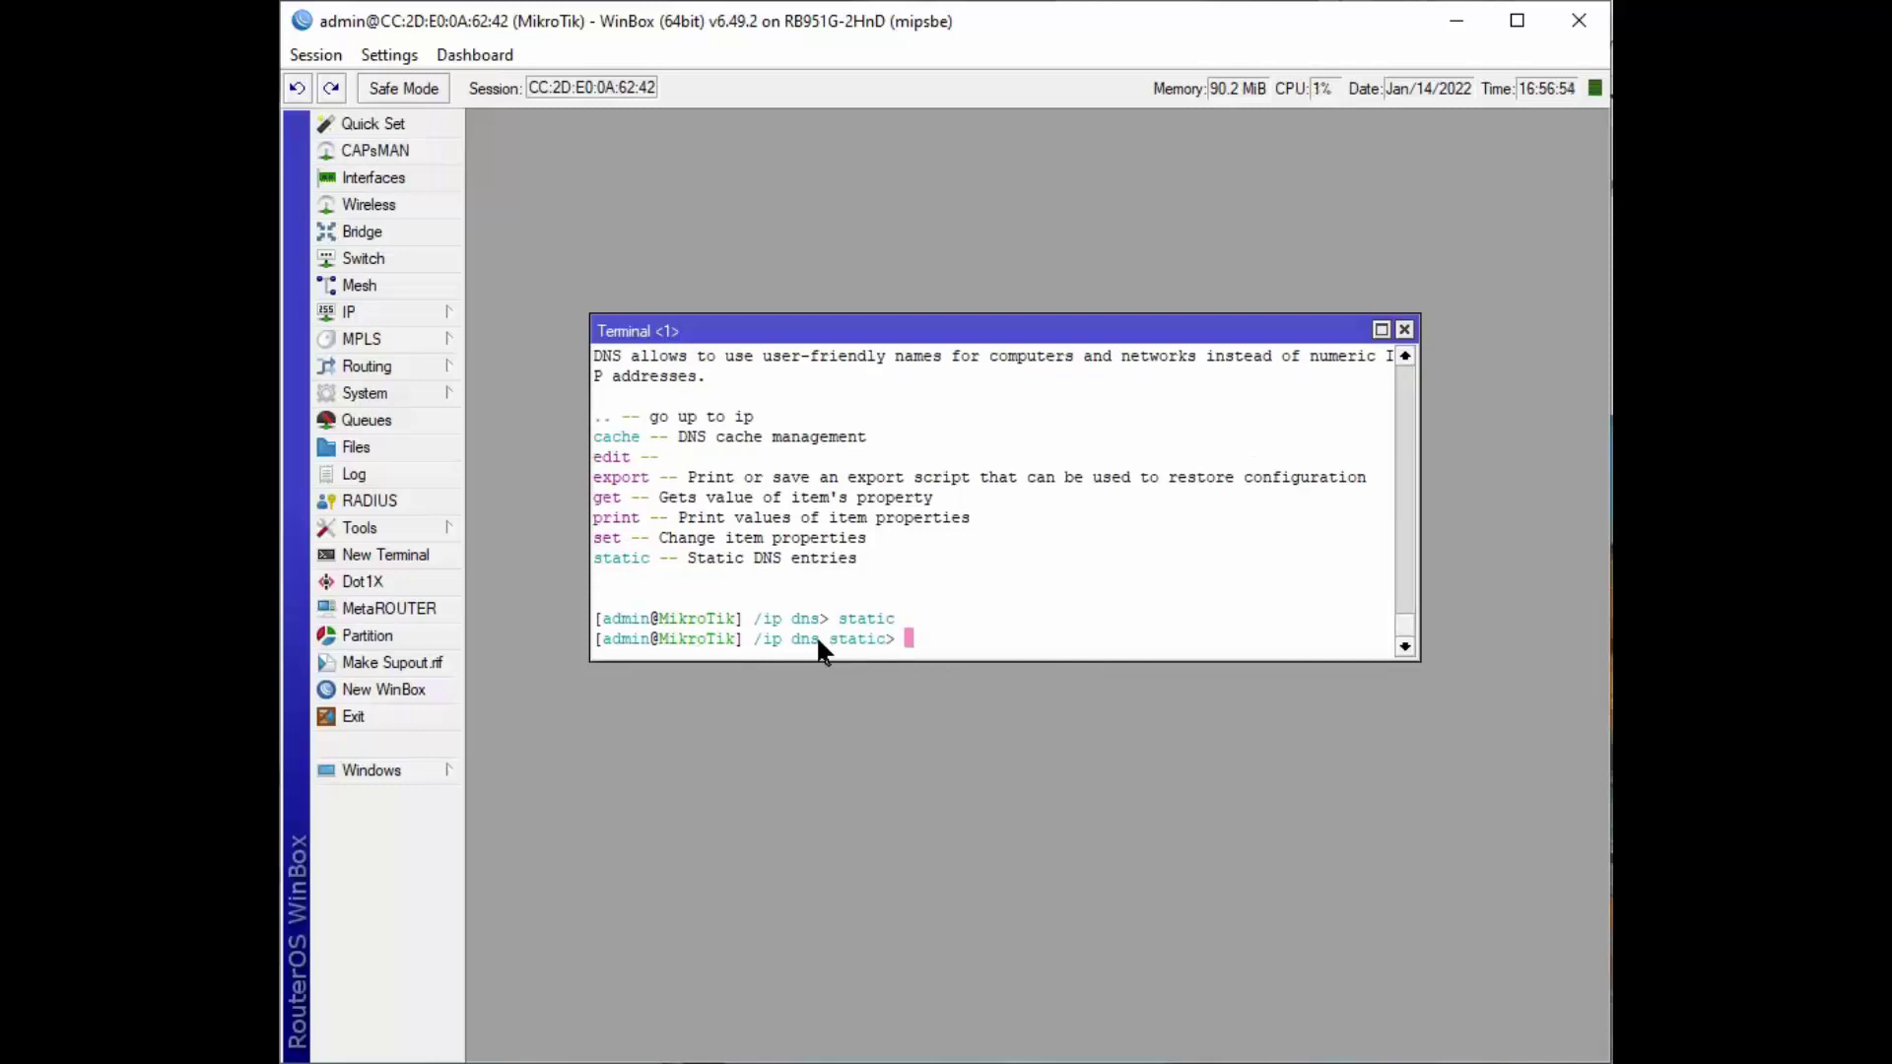
type("print")
key("Return")
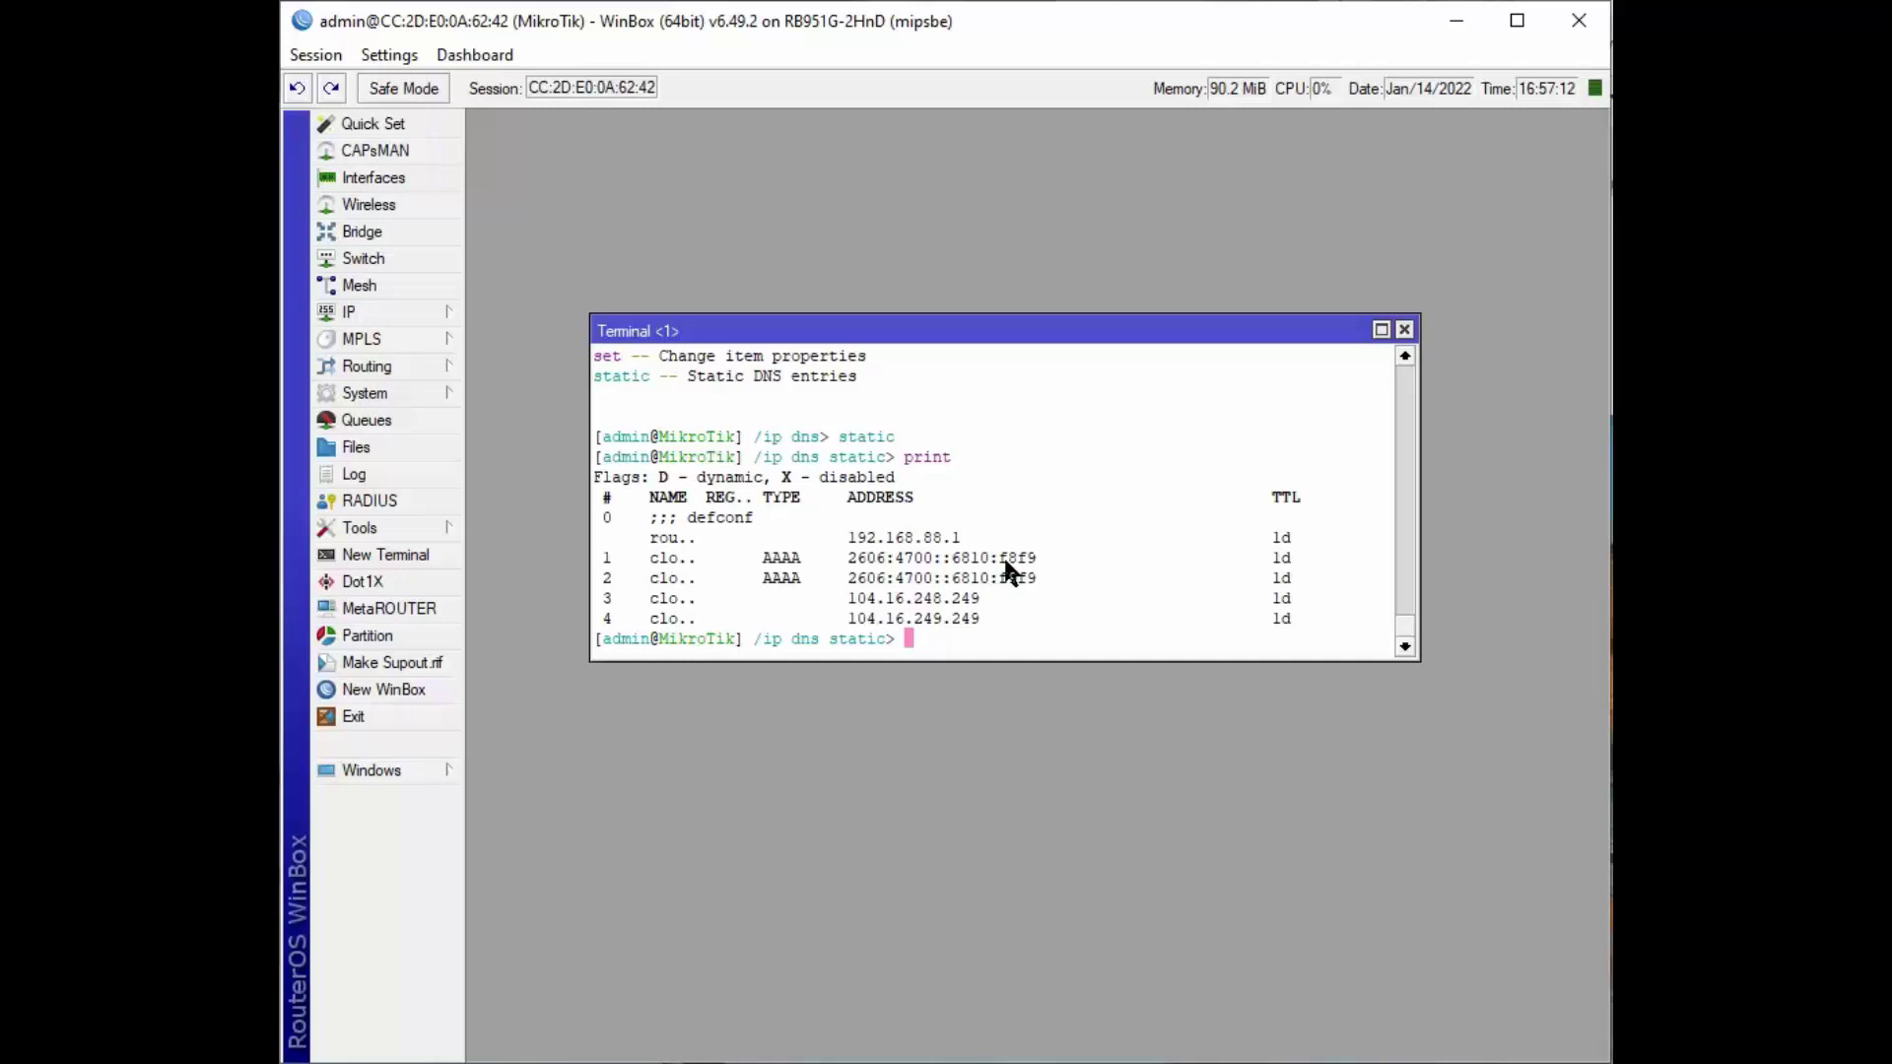
Return to the root level with / and relist the root commands
type("/")
key("Return")
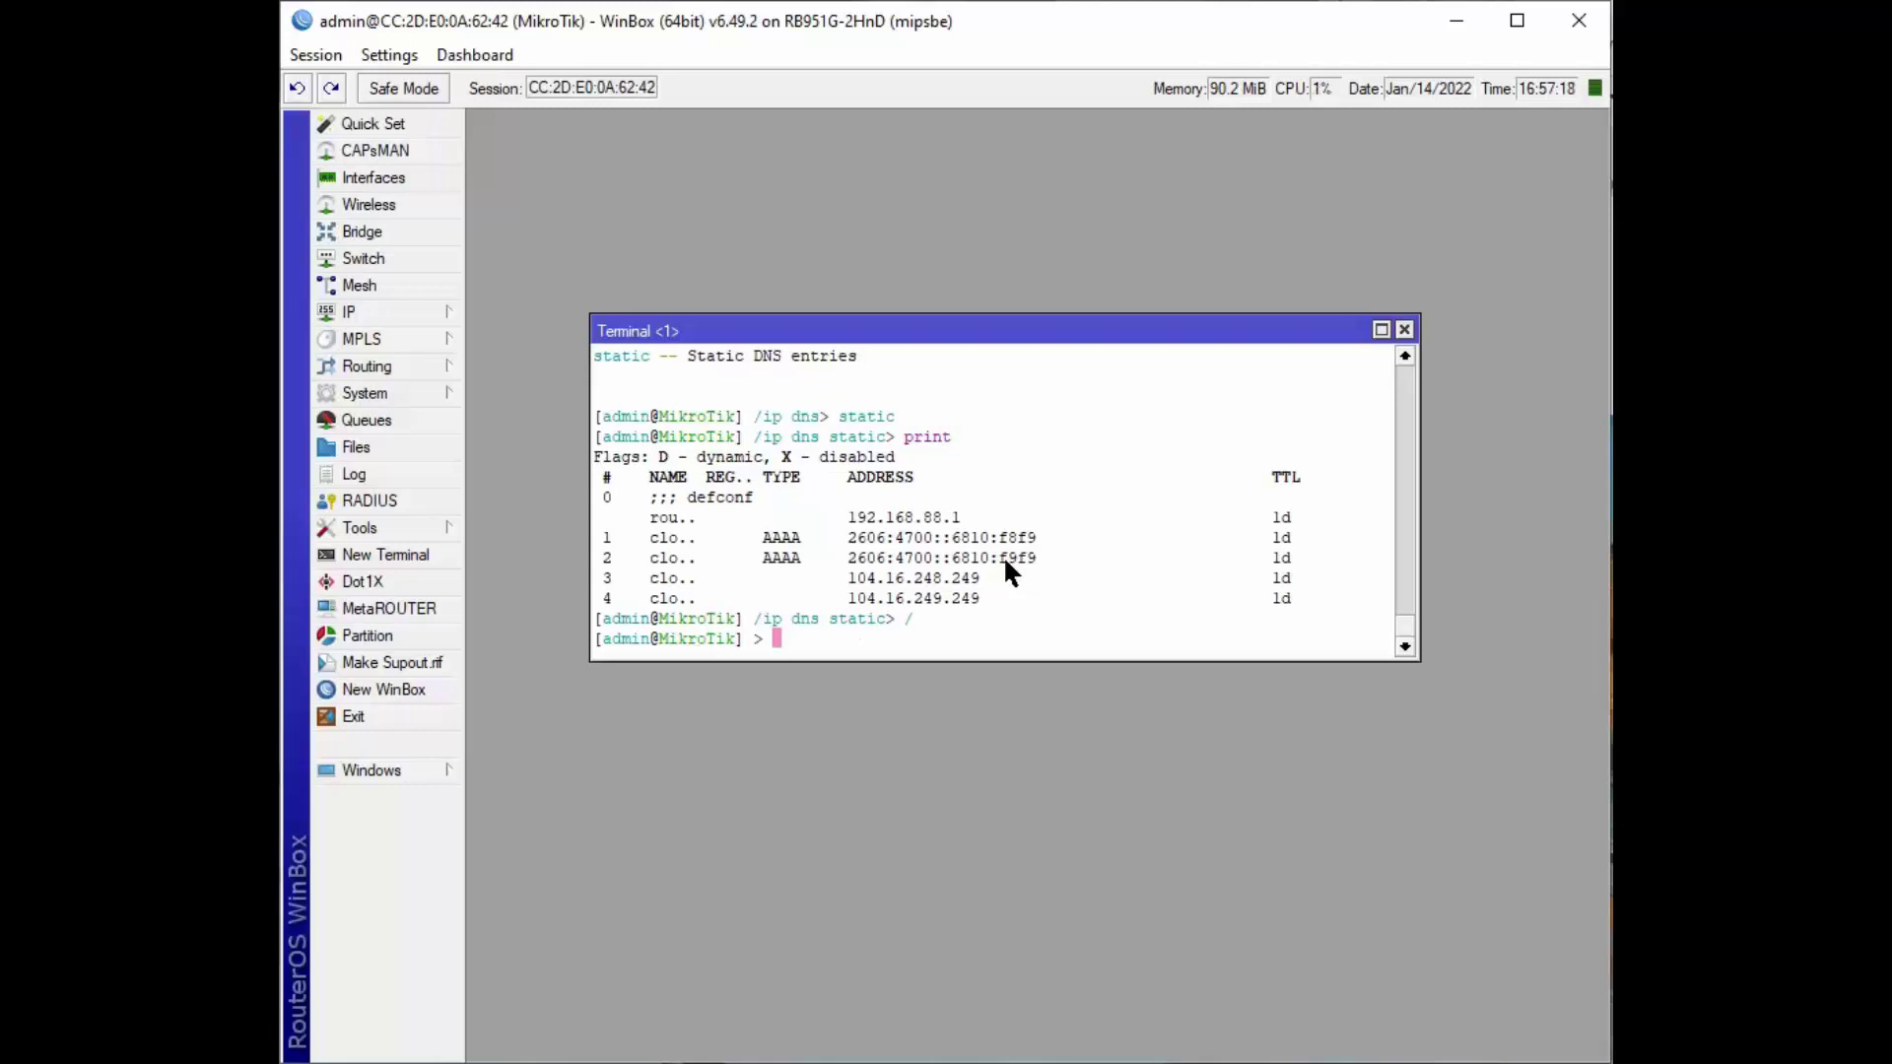
key("question")
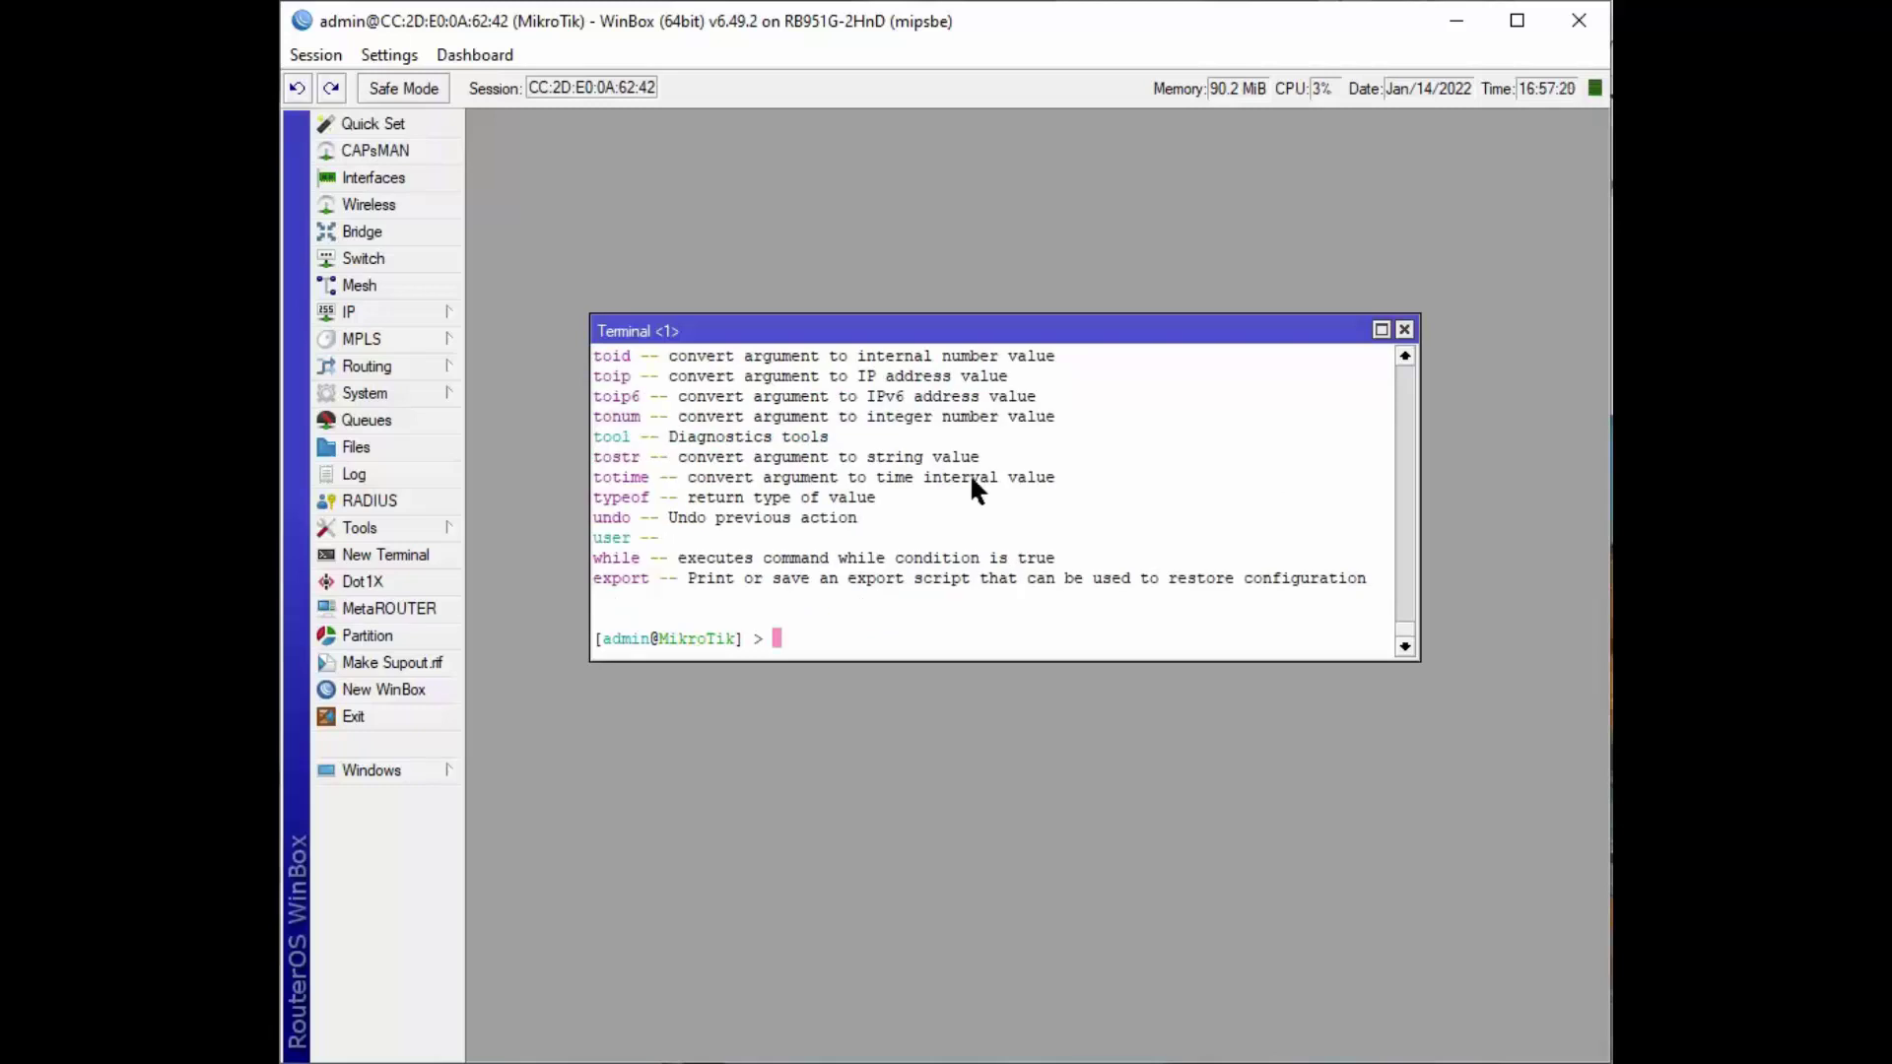
scroll(660, 554, "up", 1)
scroll(660, 554, "up", 3)
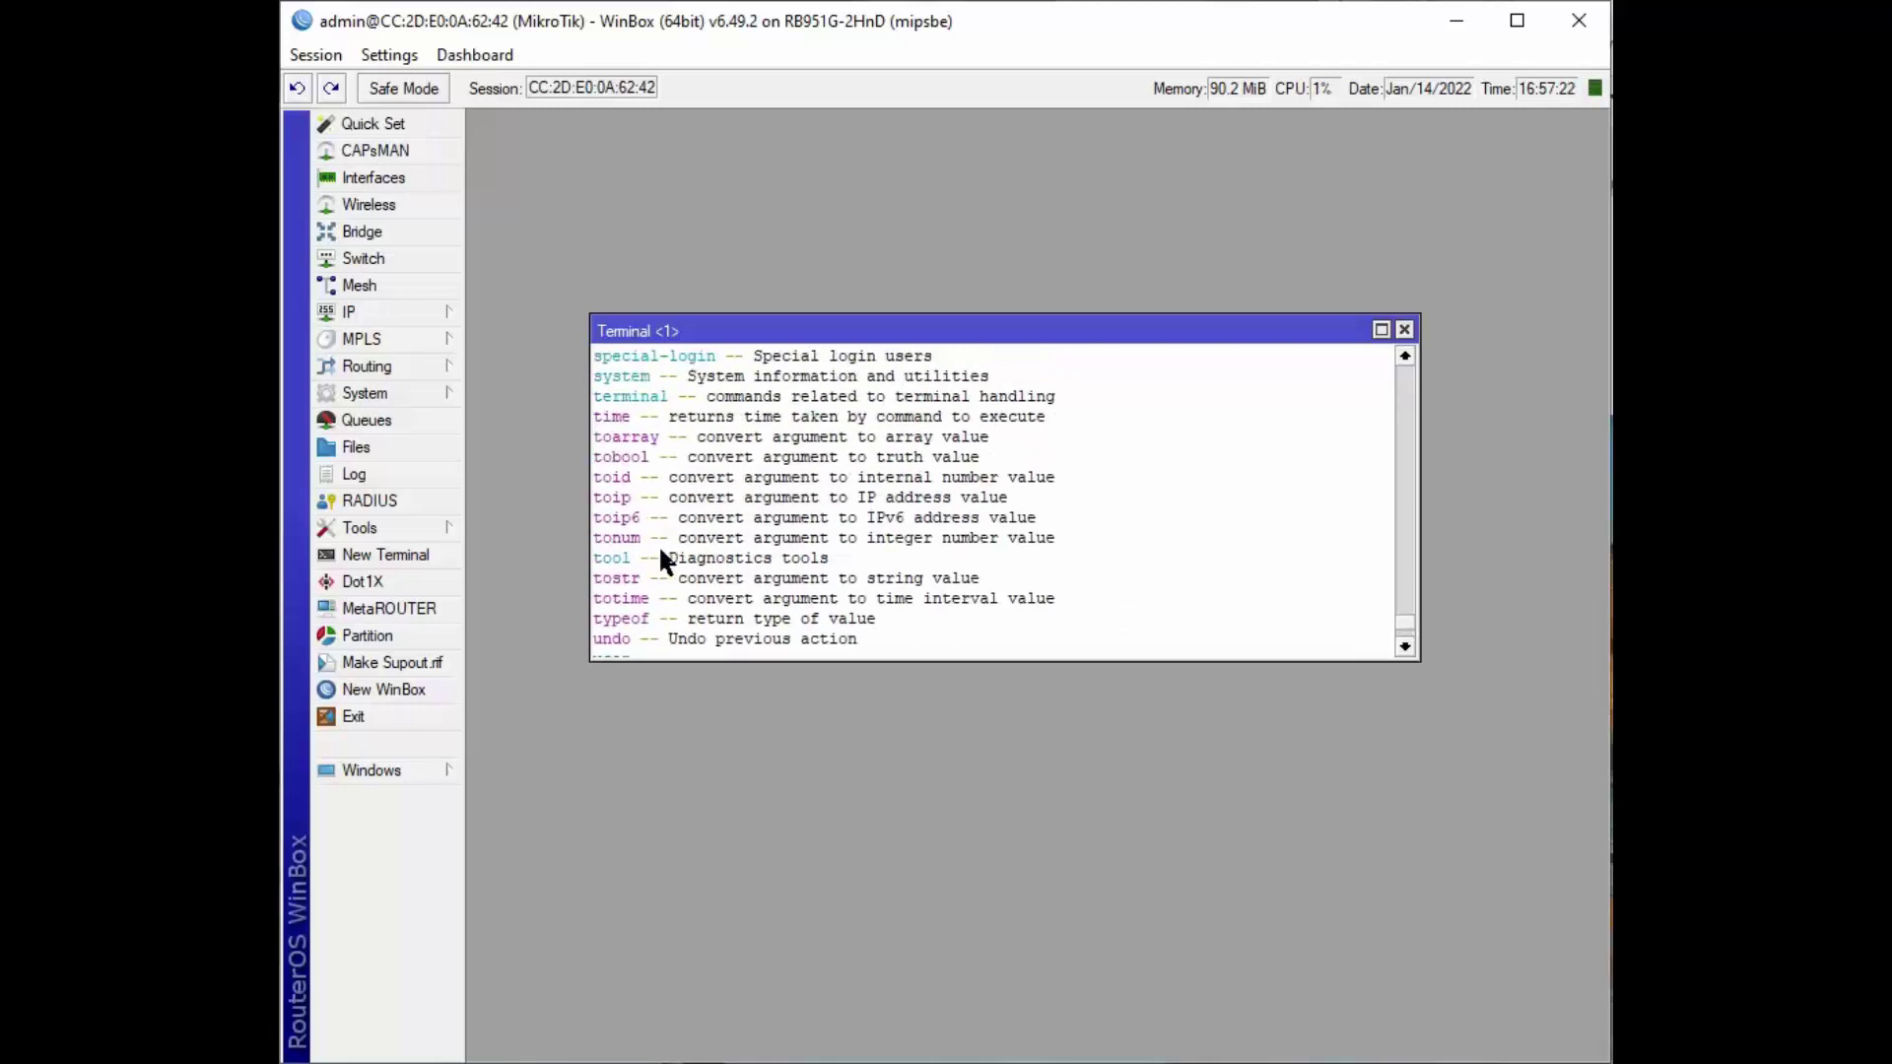
scroll(660, 558, "up", 2)
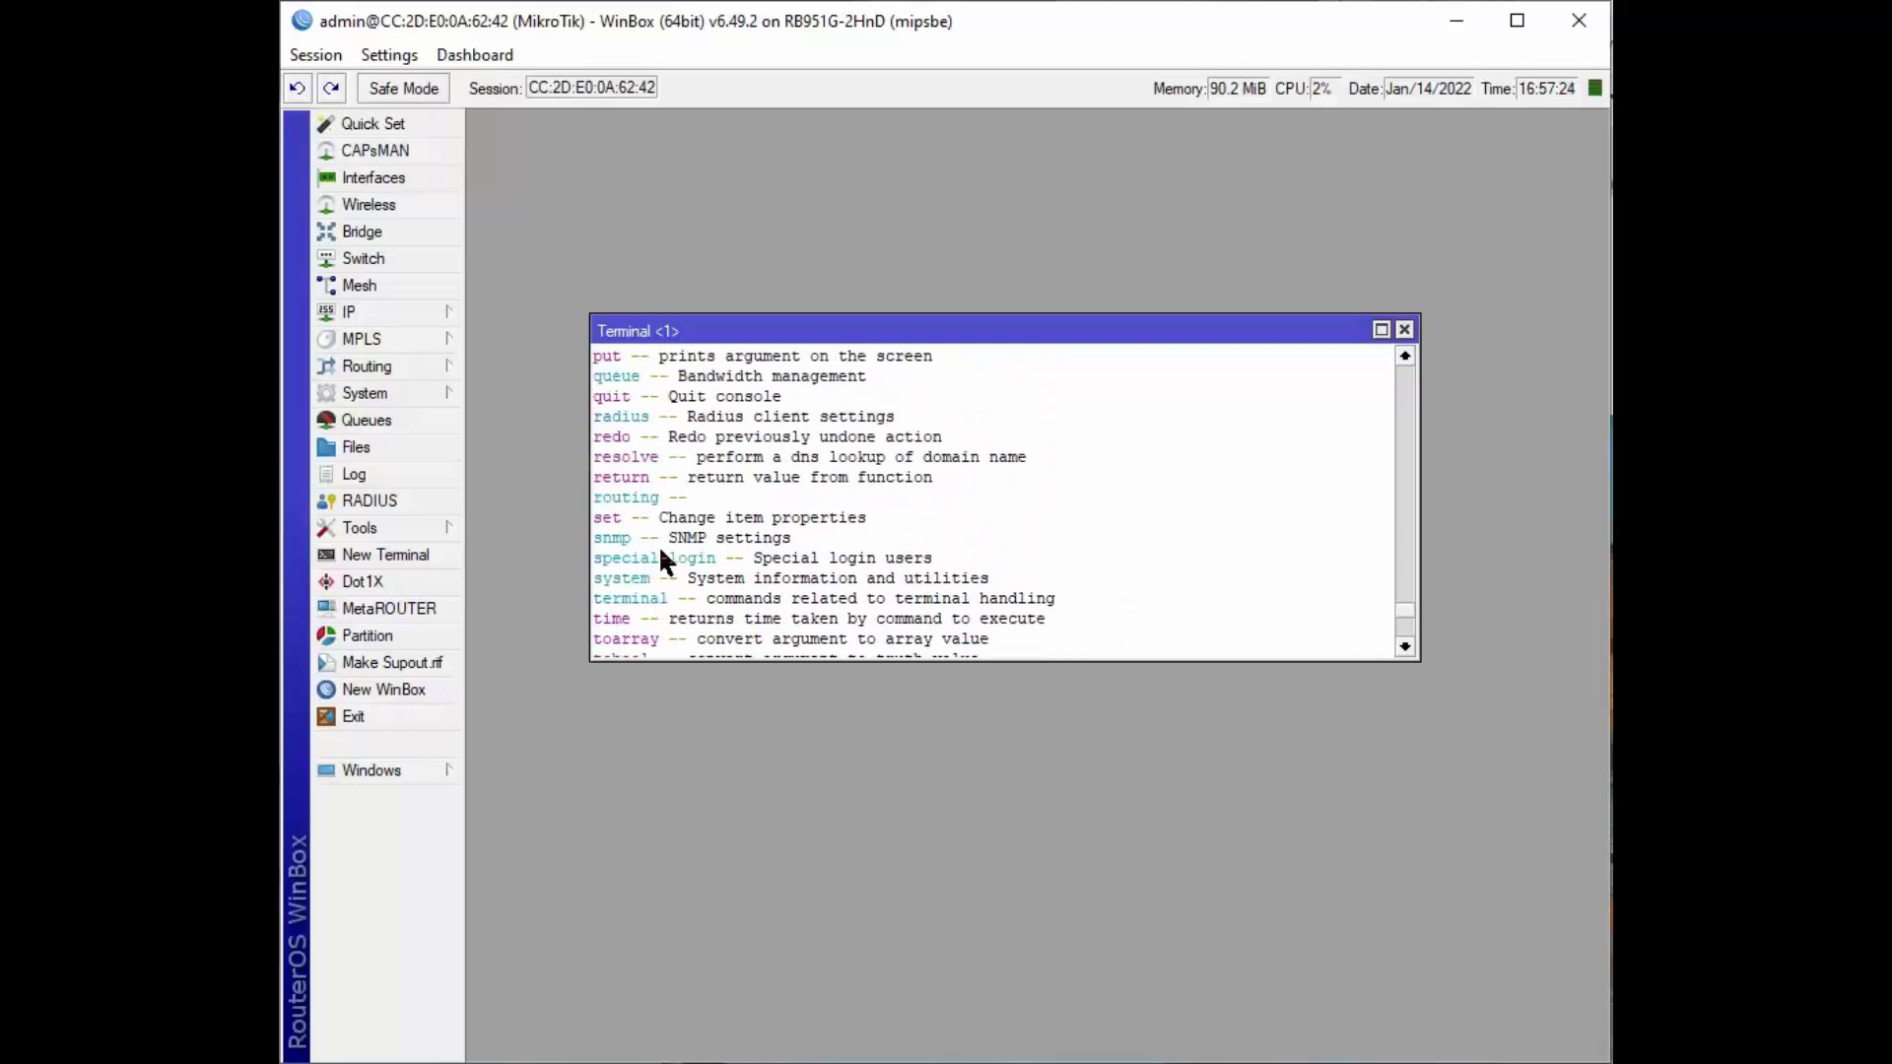
scroll(660, 552, "up", 5)
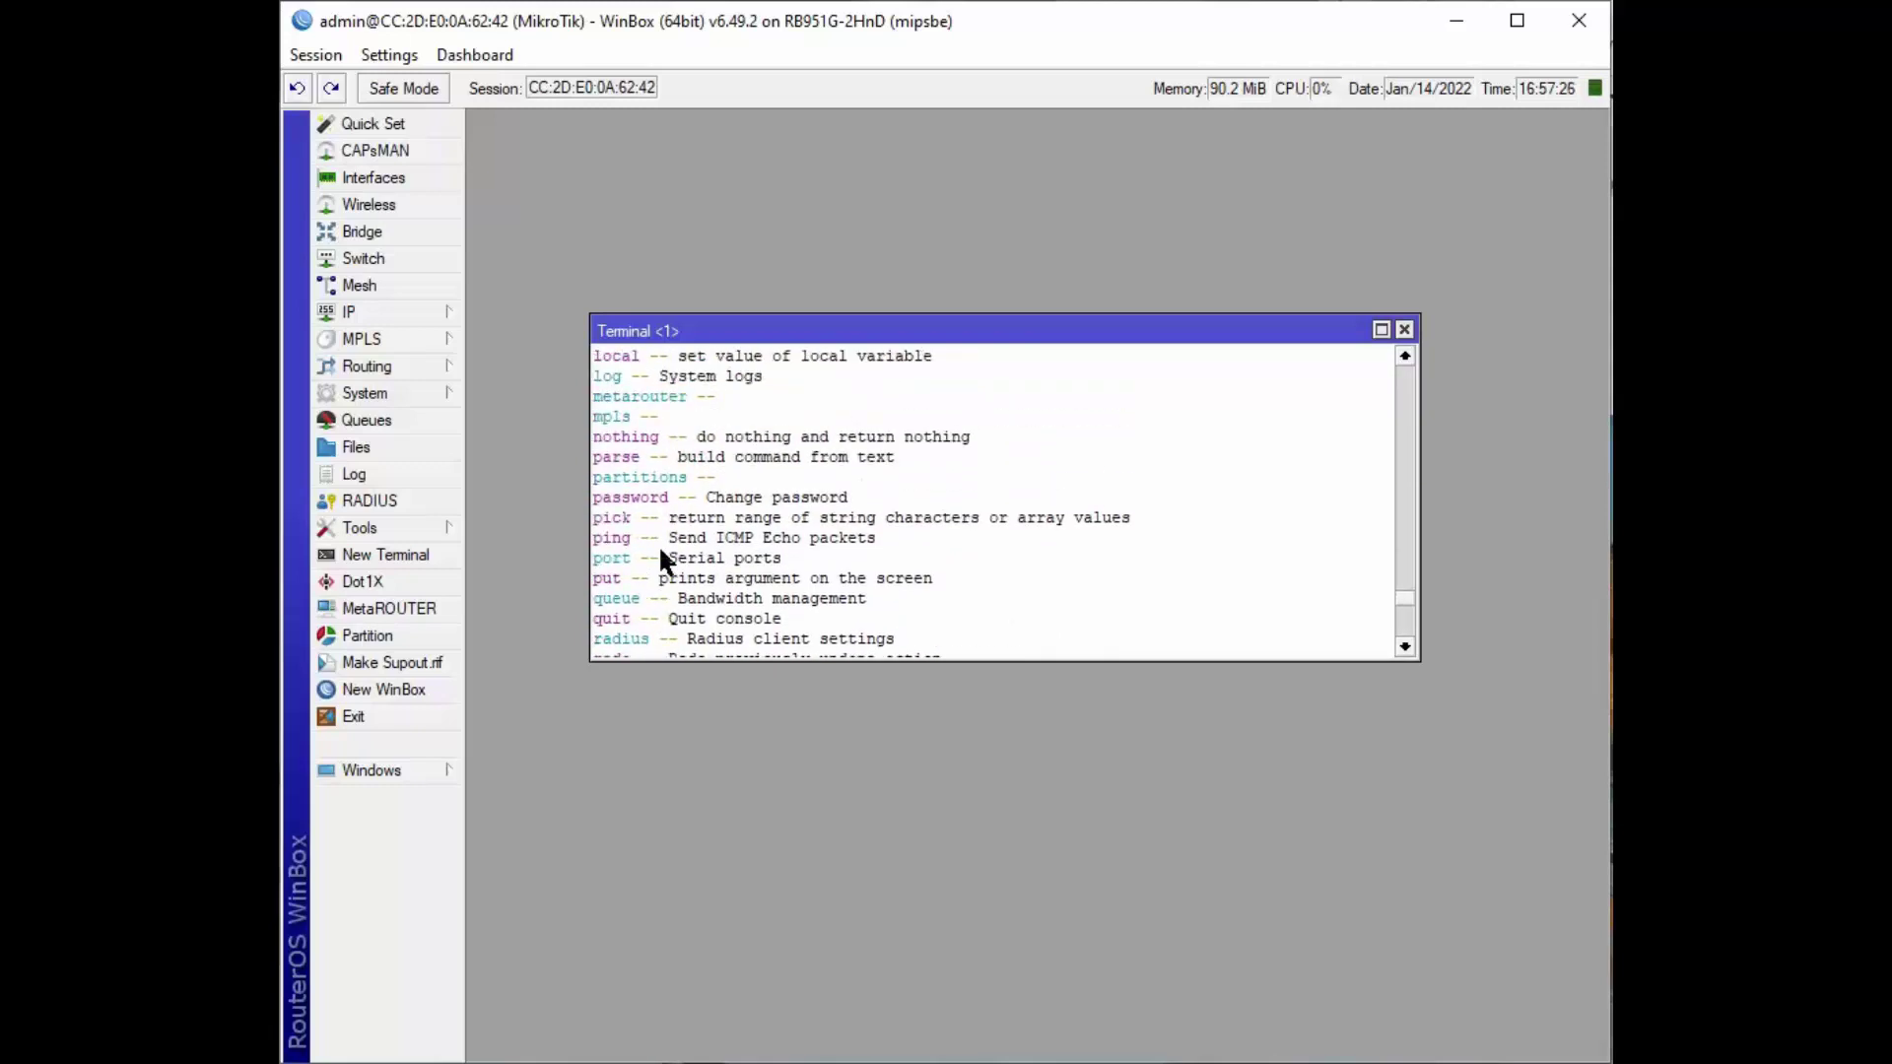
scroll(660, 555, "up", 4)
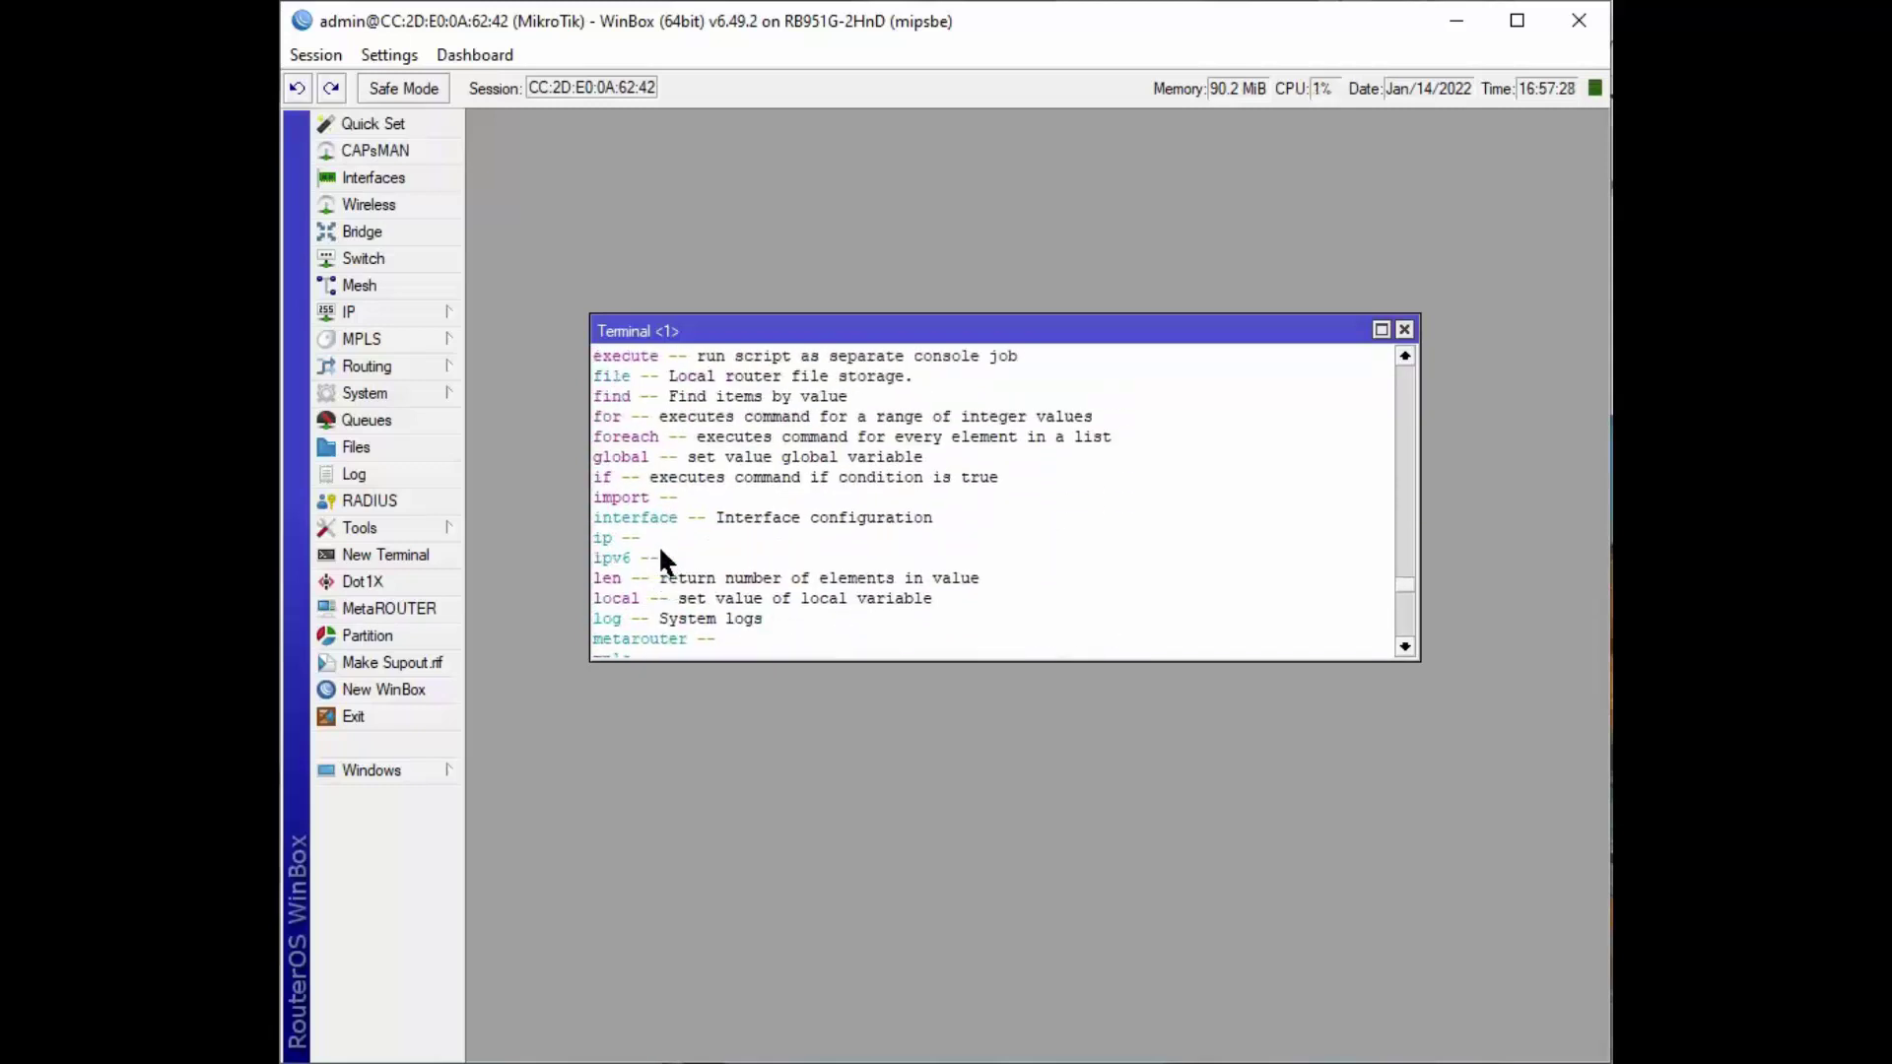
scroll(660, 554, "up", 2)
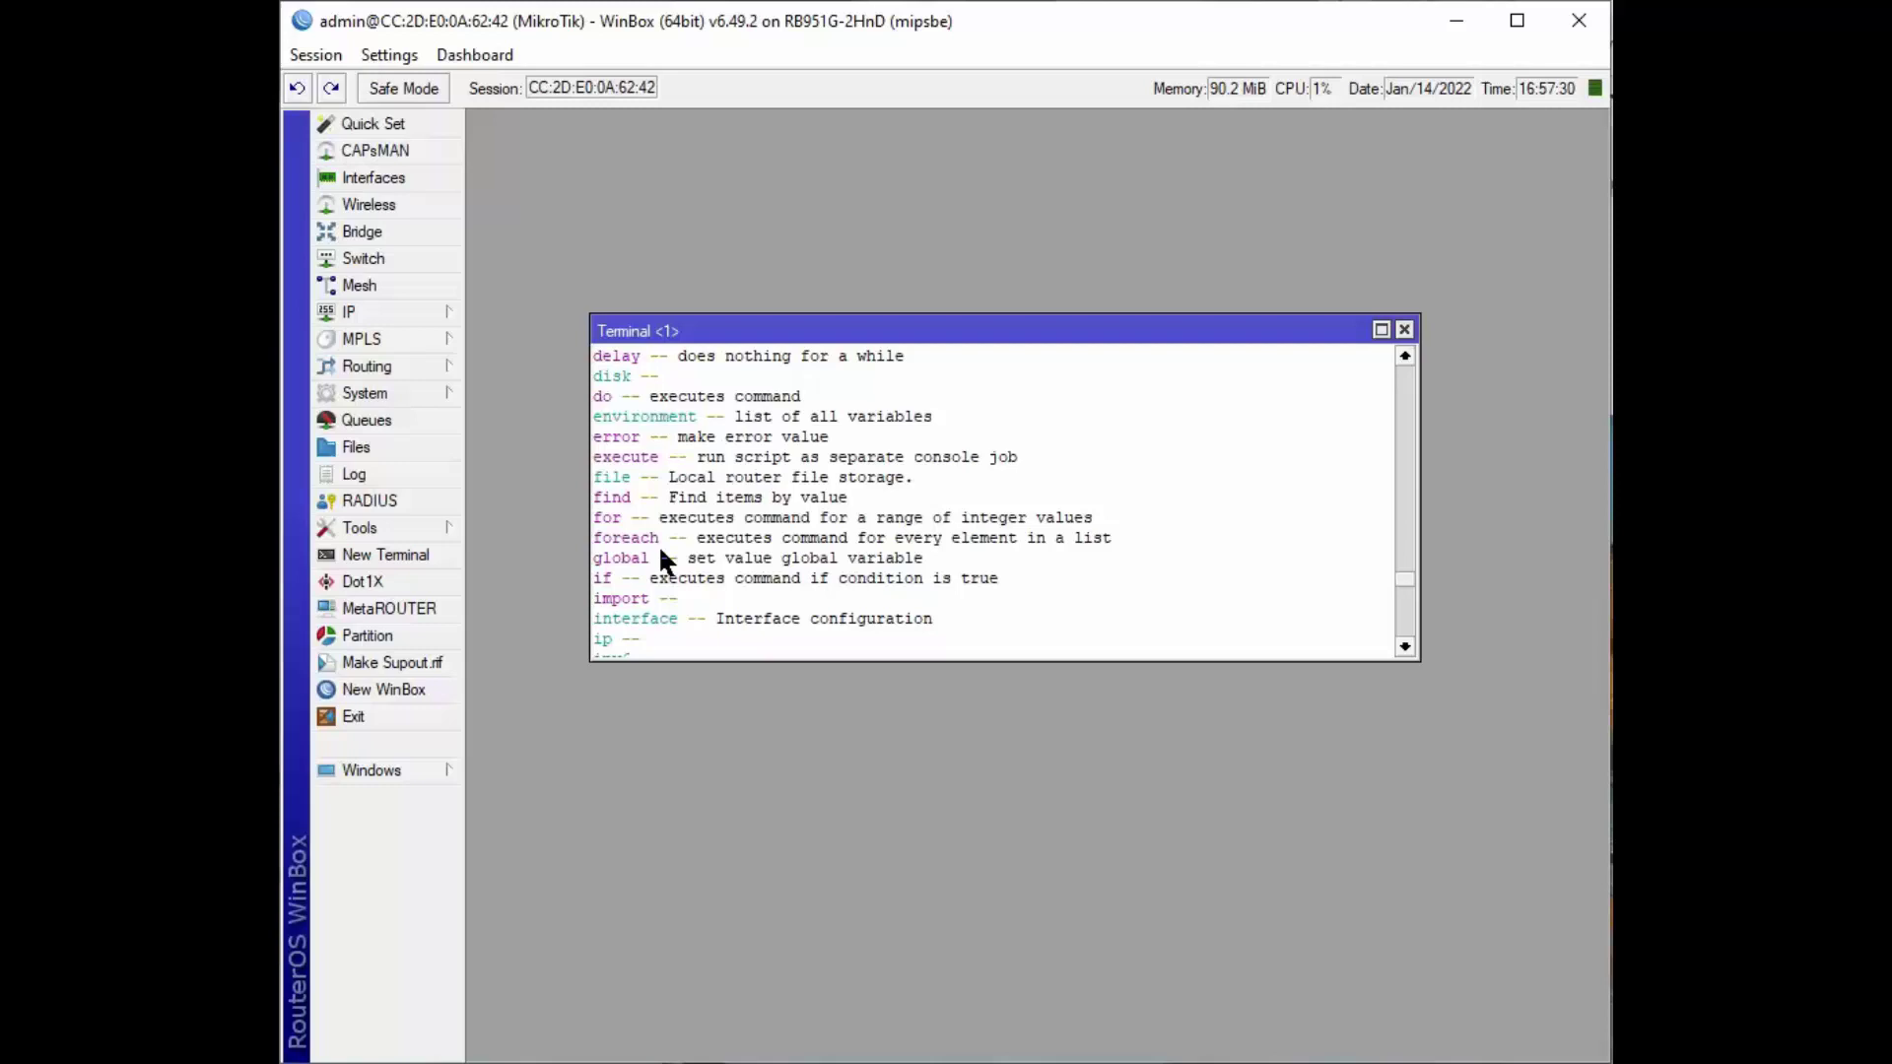
scroll(660, 553, "up", 3)
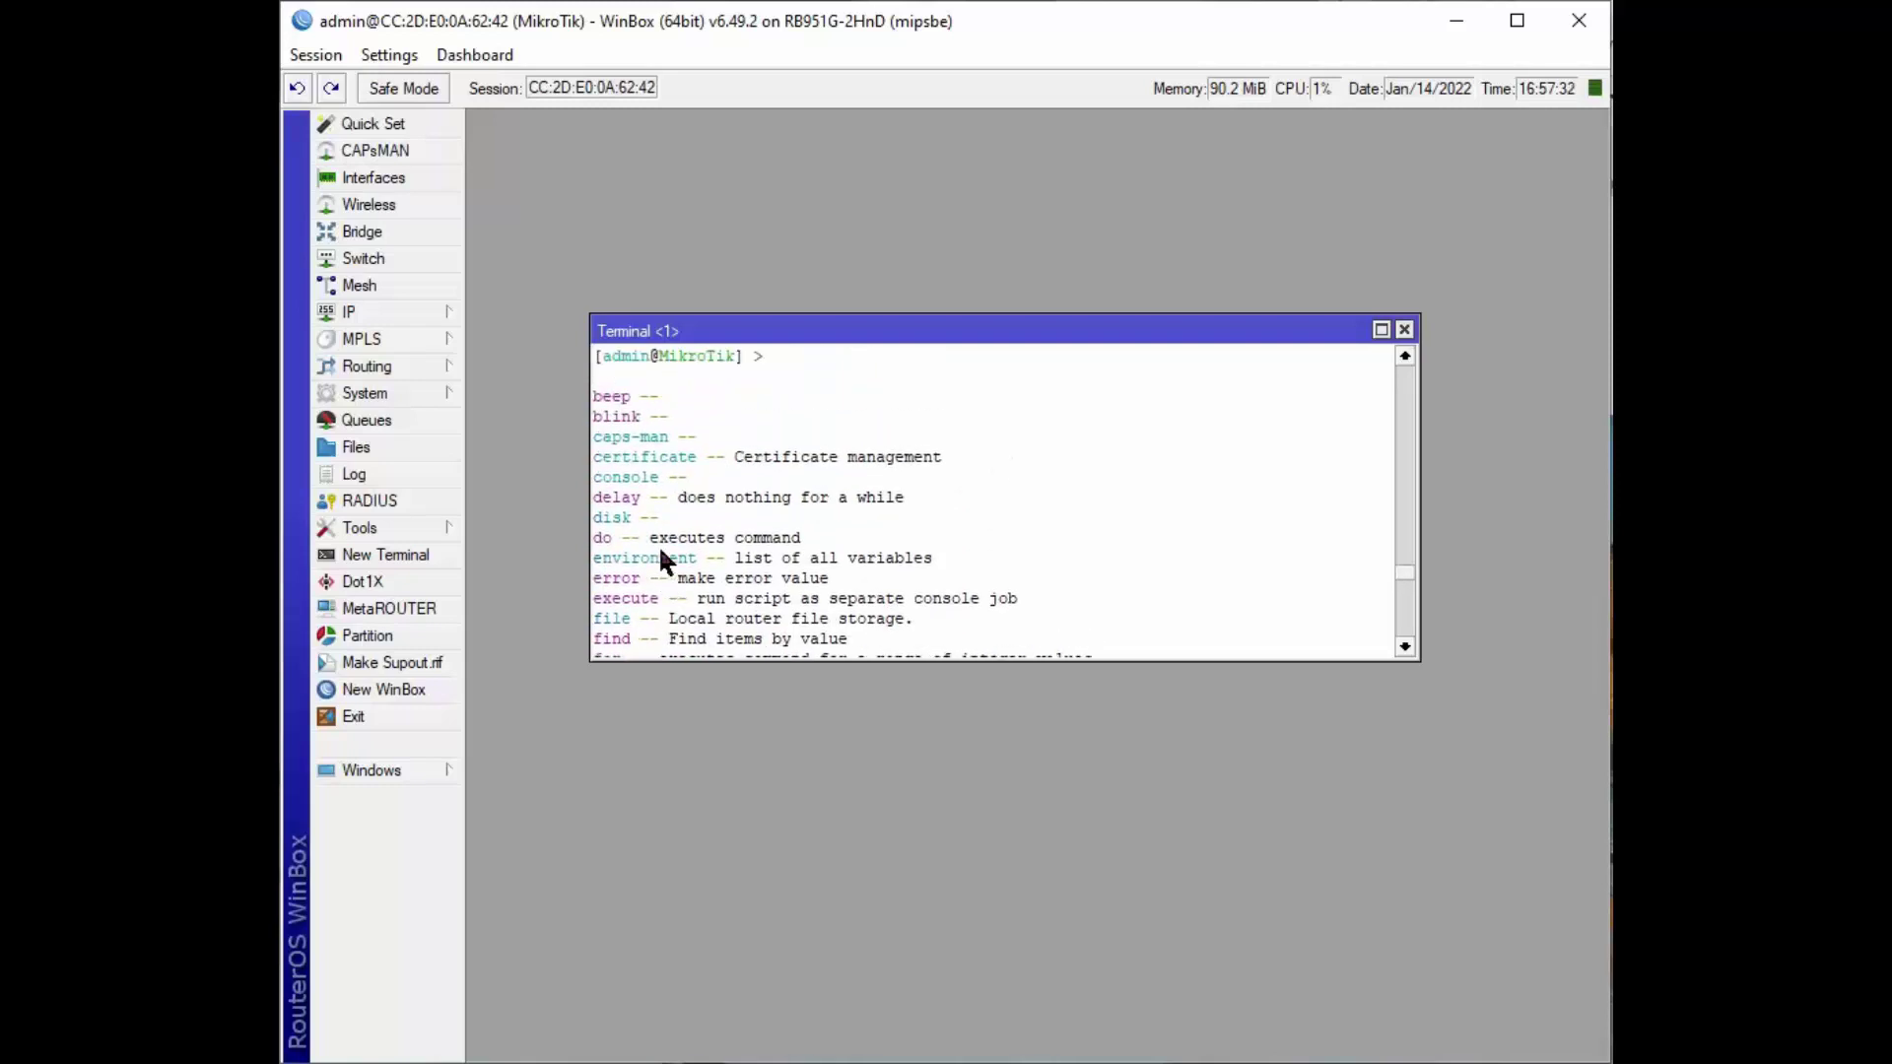
scroll(660, 553, "down", 2)
scroll(660, 553, "down", 1)
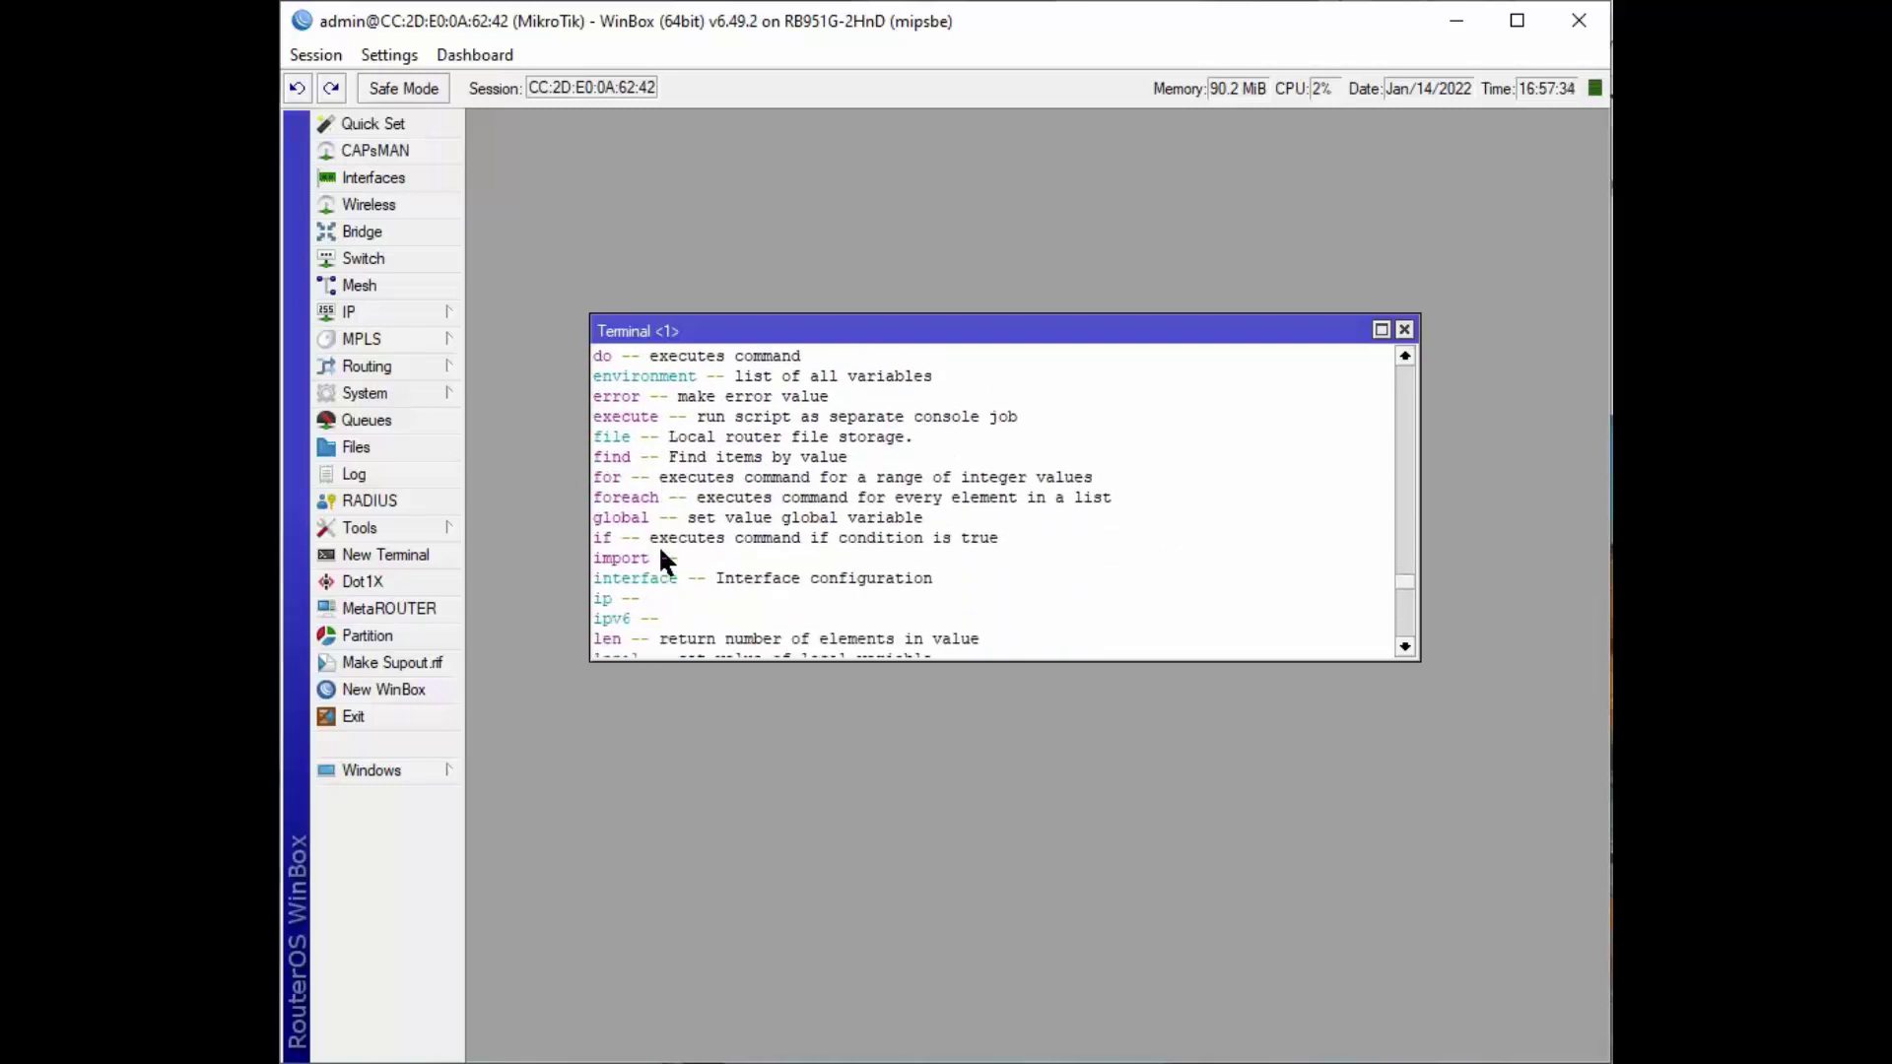
scroll(659, 557, "down", 2)
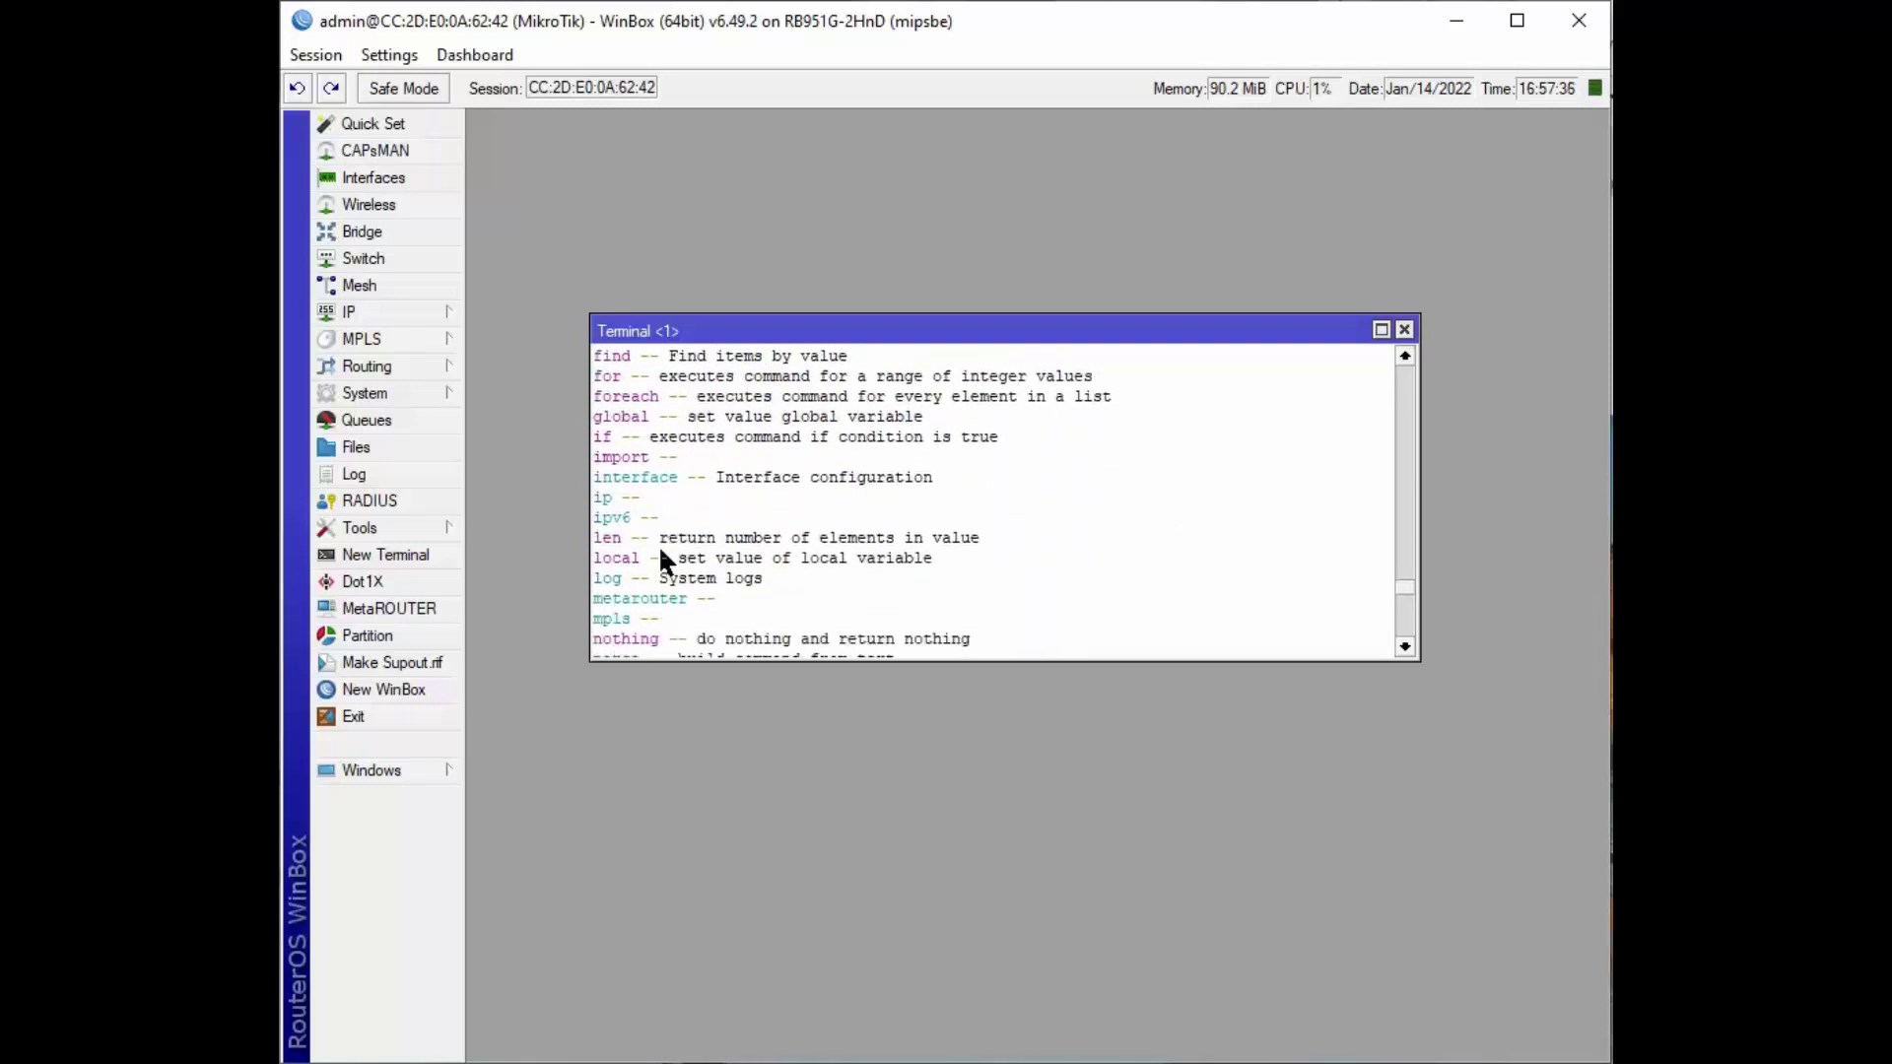
scroll(658, 557, "down", 2)
scroll(658, 557, "down", 1)
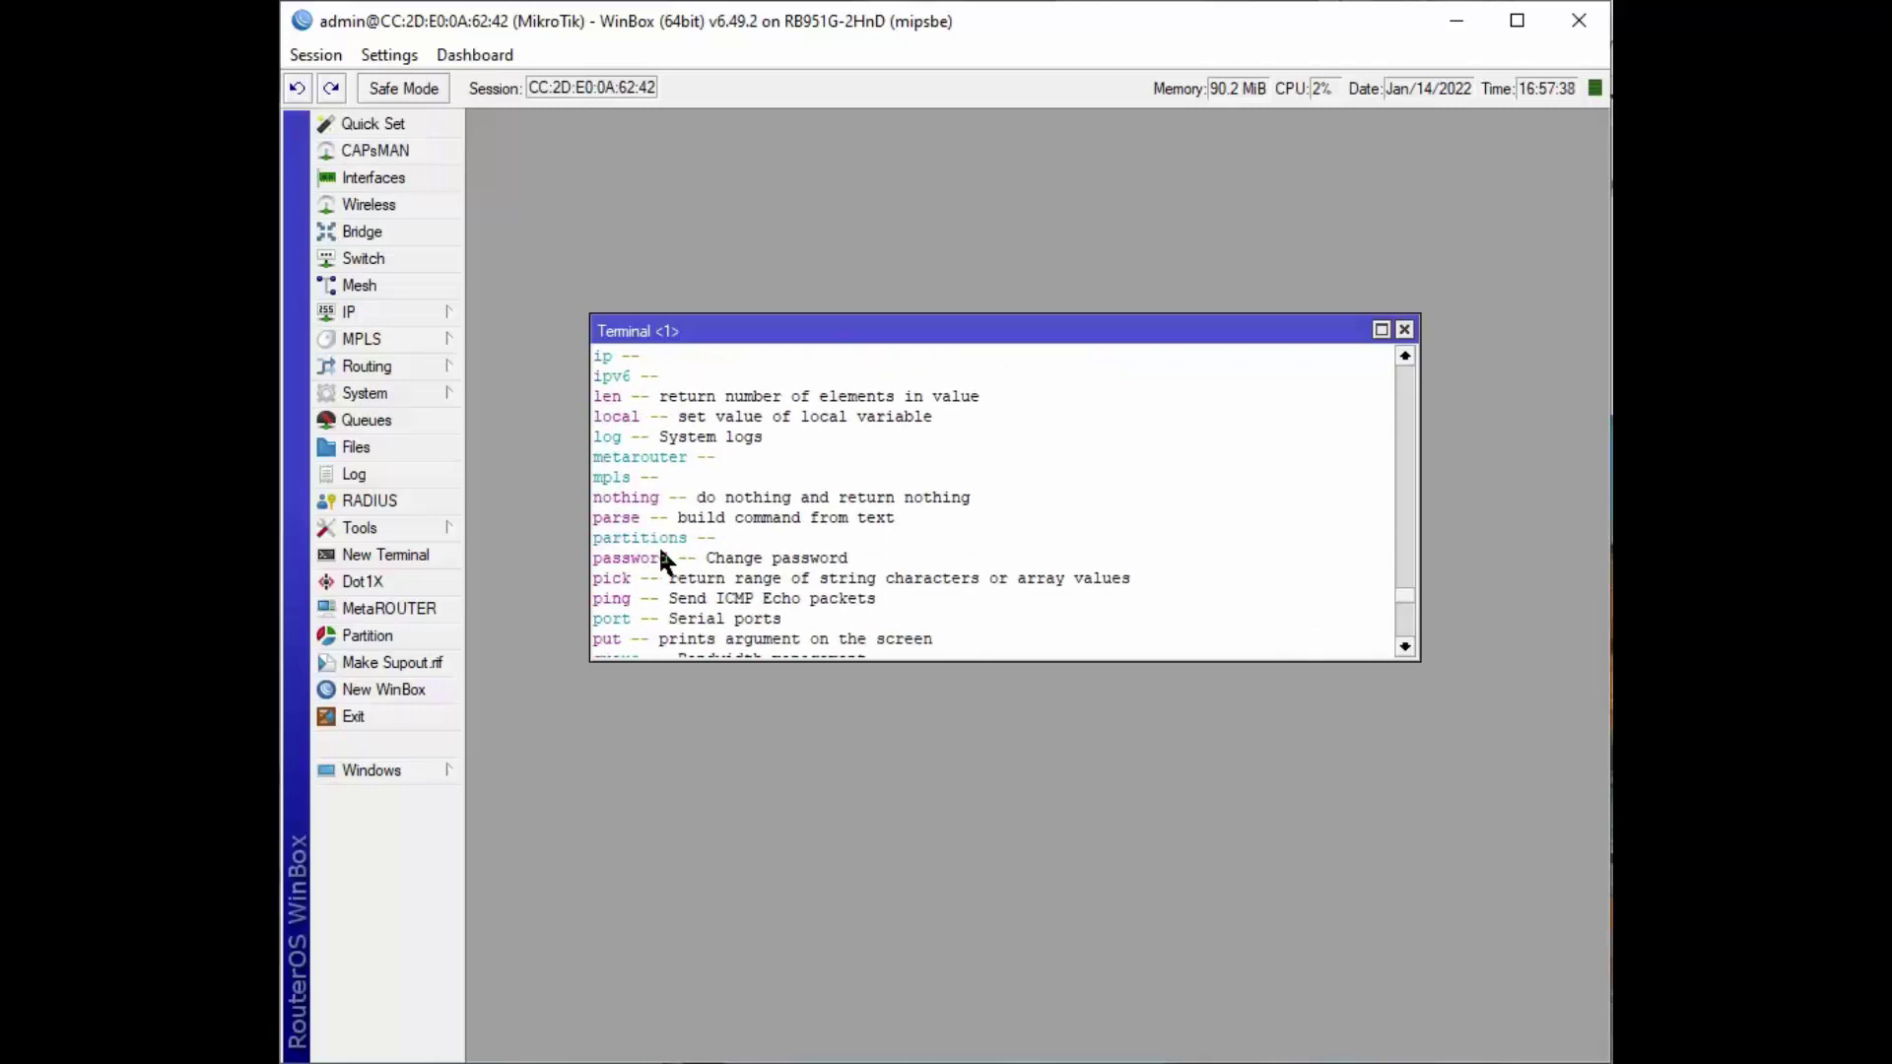
scroll(660, 553, "down", 2)
scroll(783, 603, "down", 1)
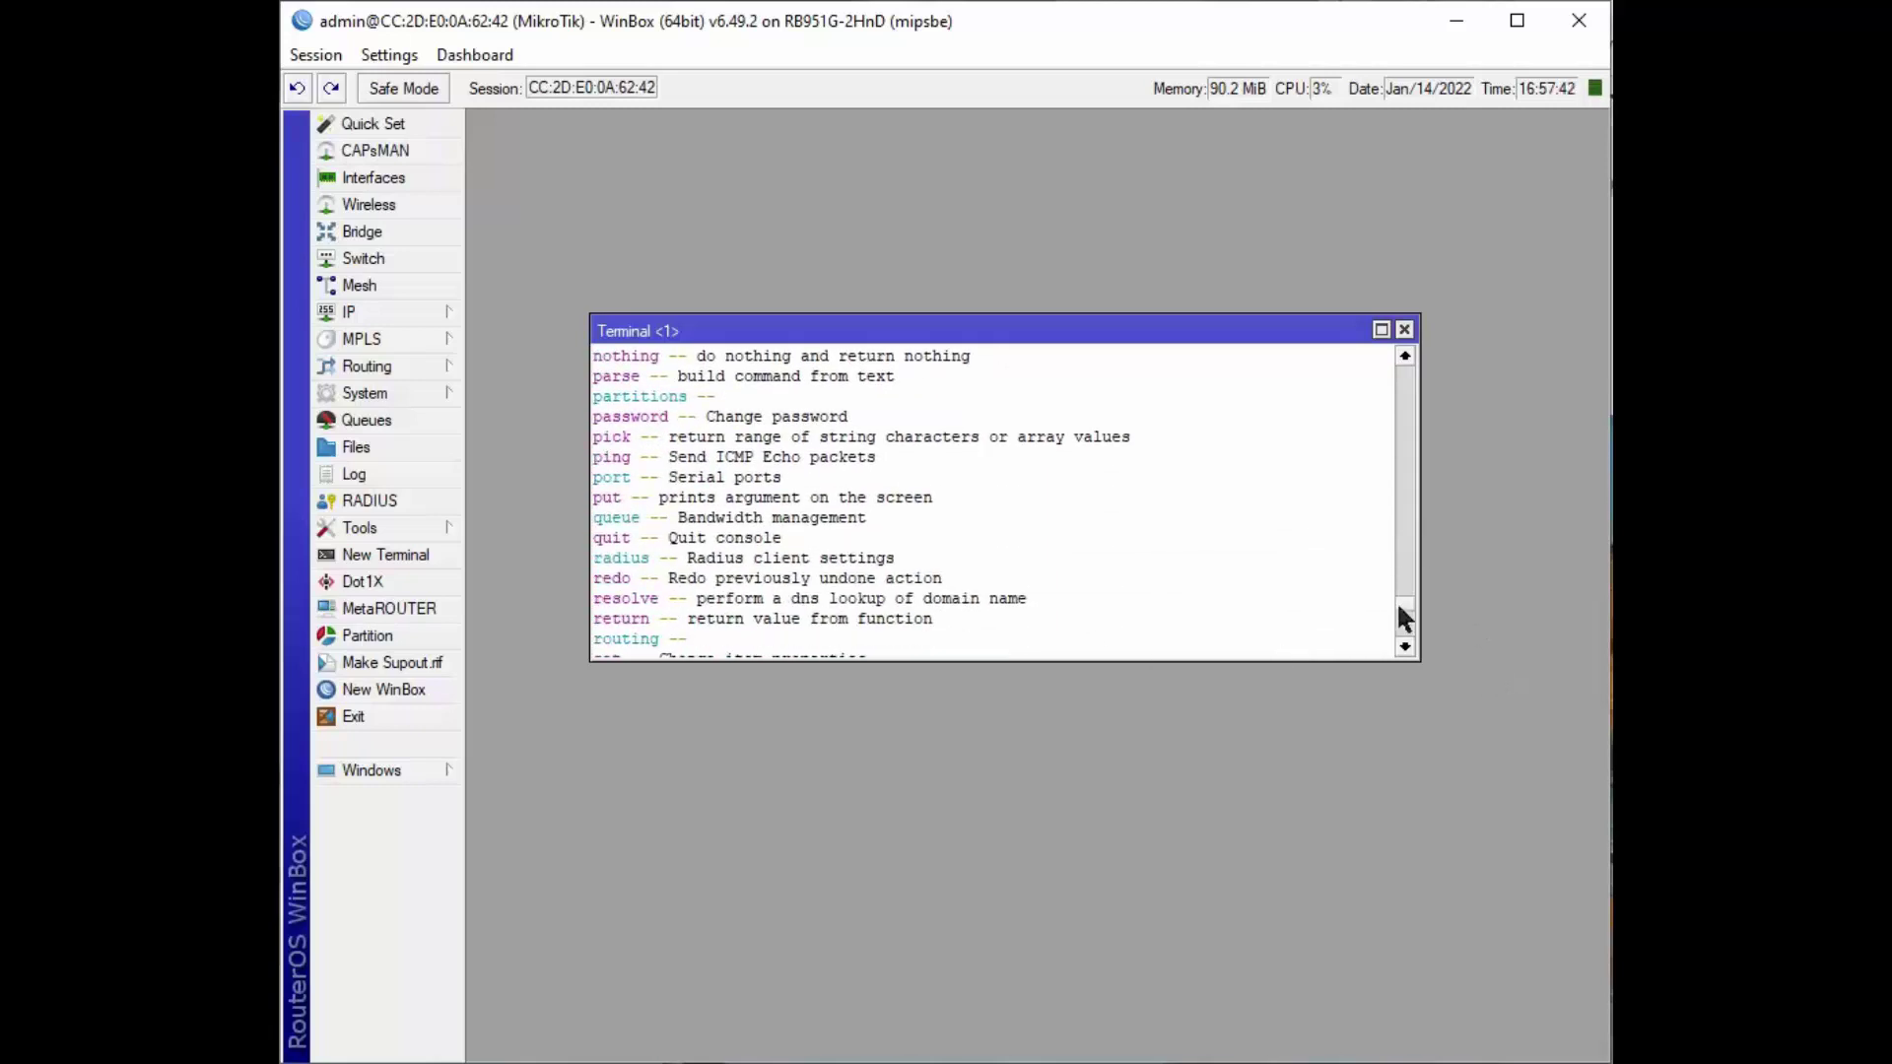
left_click_drag(1402, 604, 1406, 646)
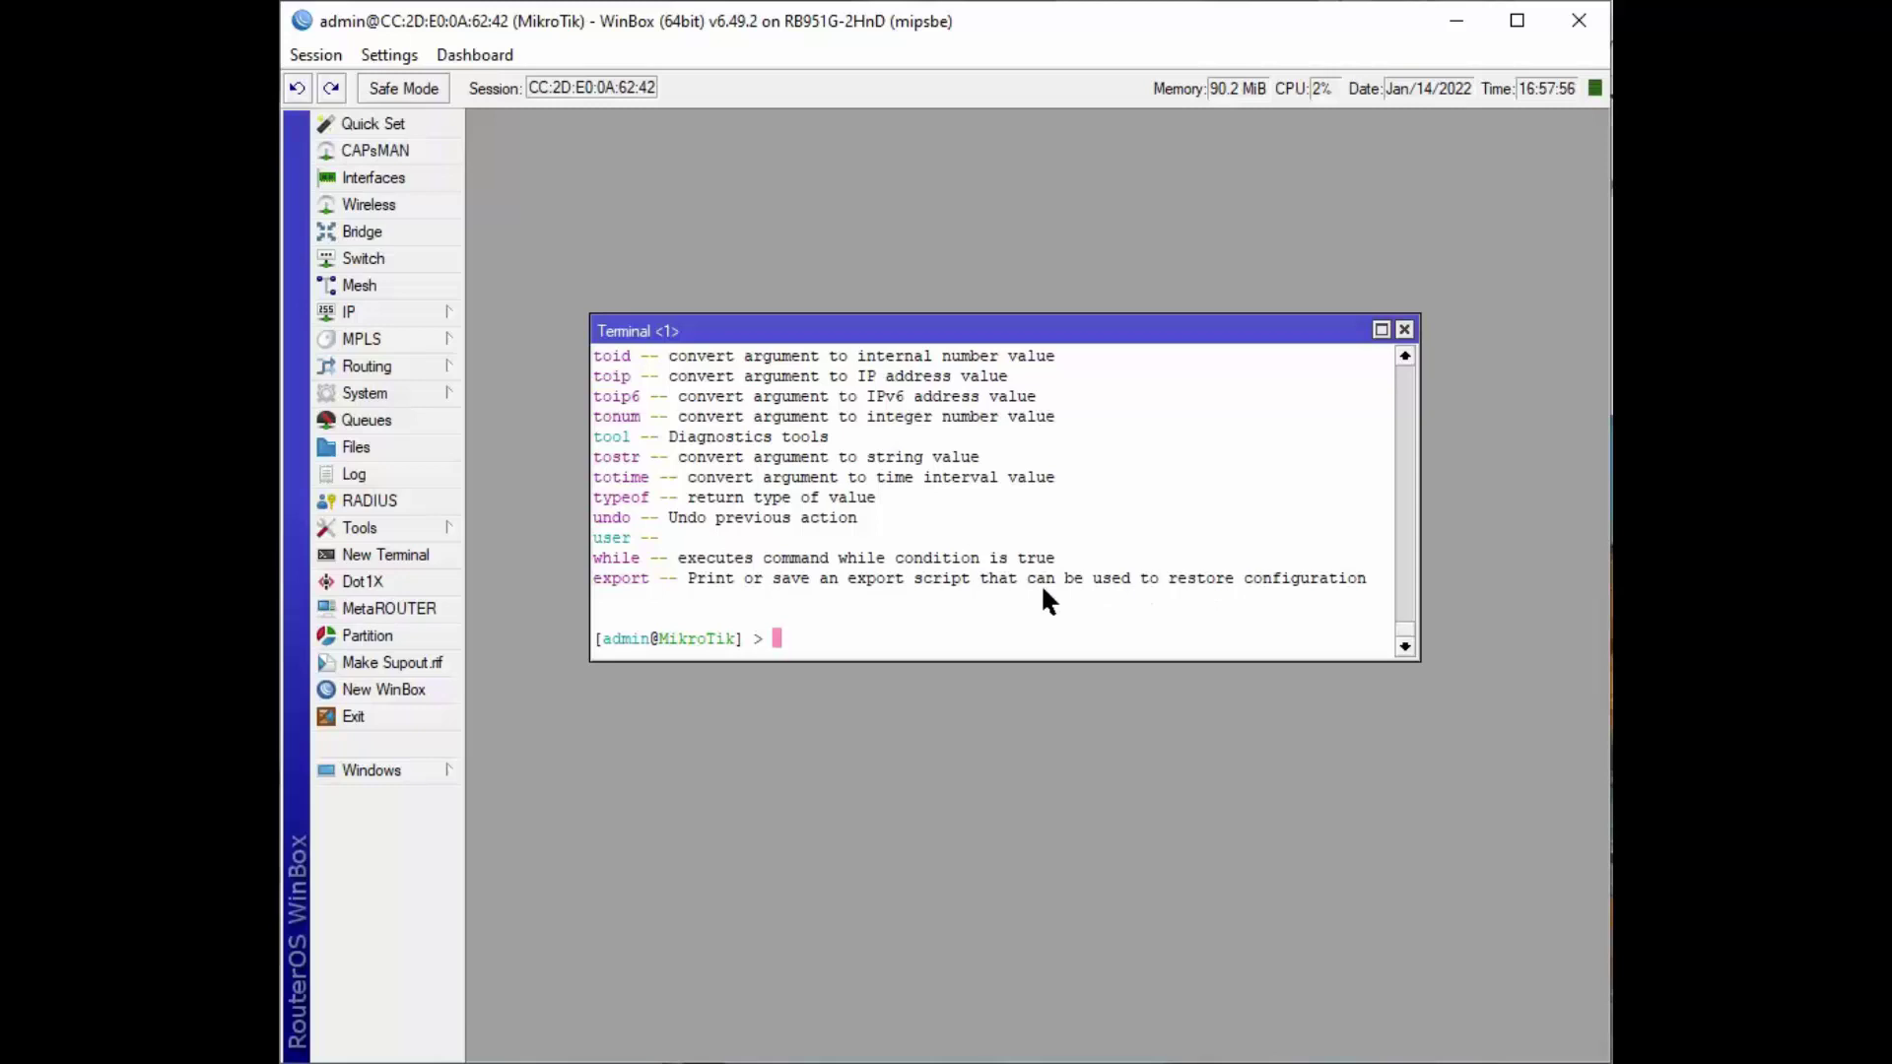
Run export and scroll through the printed configuration script to its end
type("export")
key("Return")
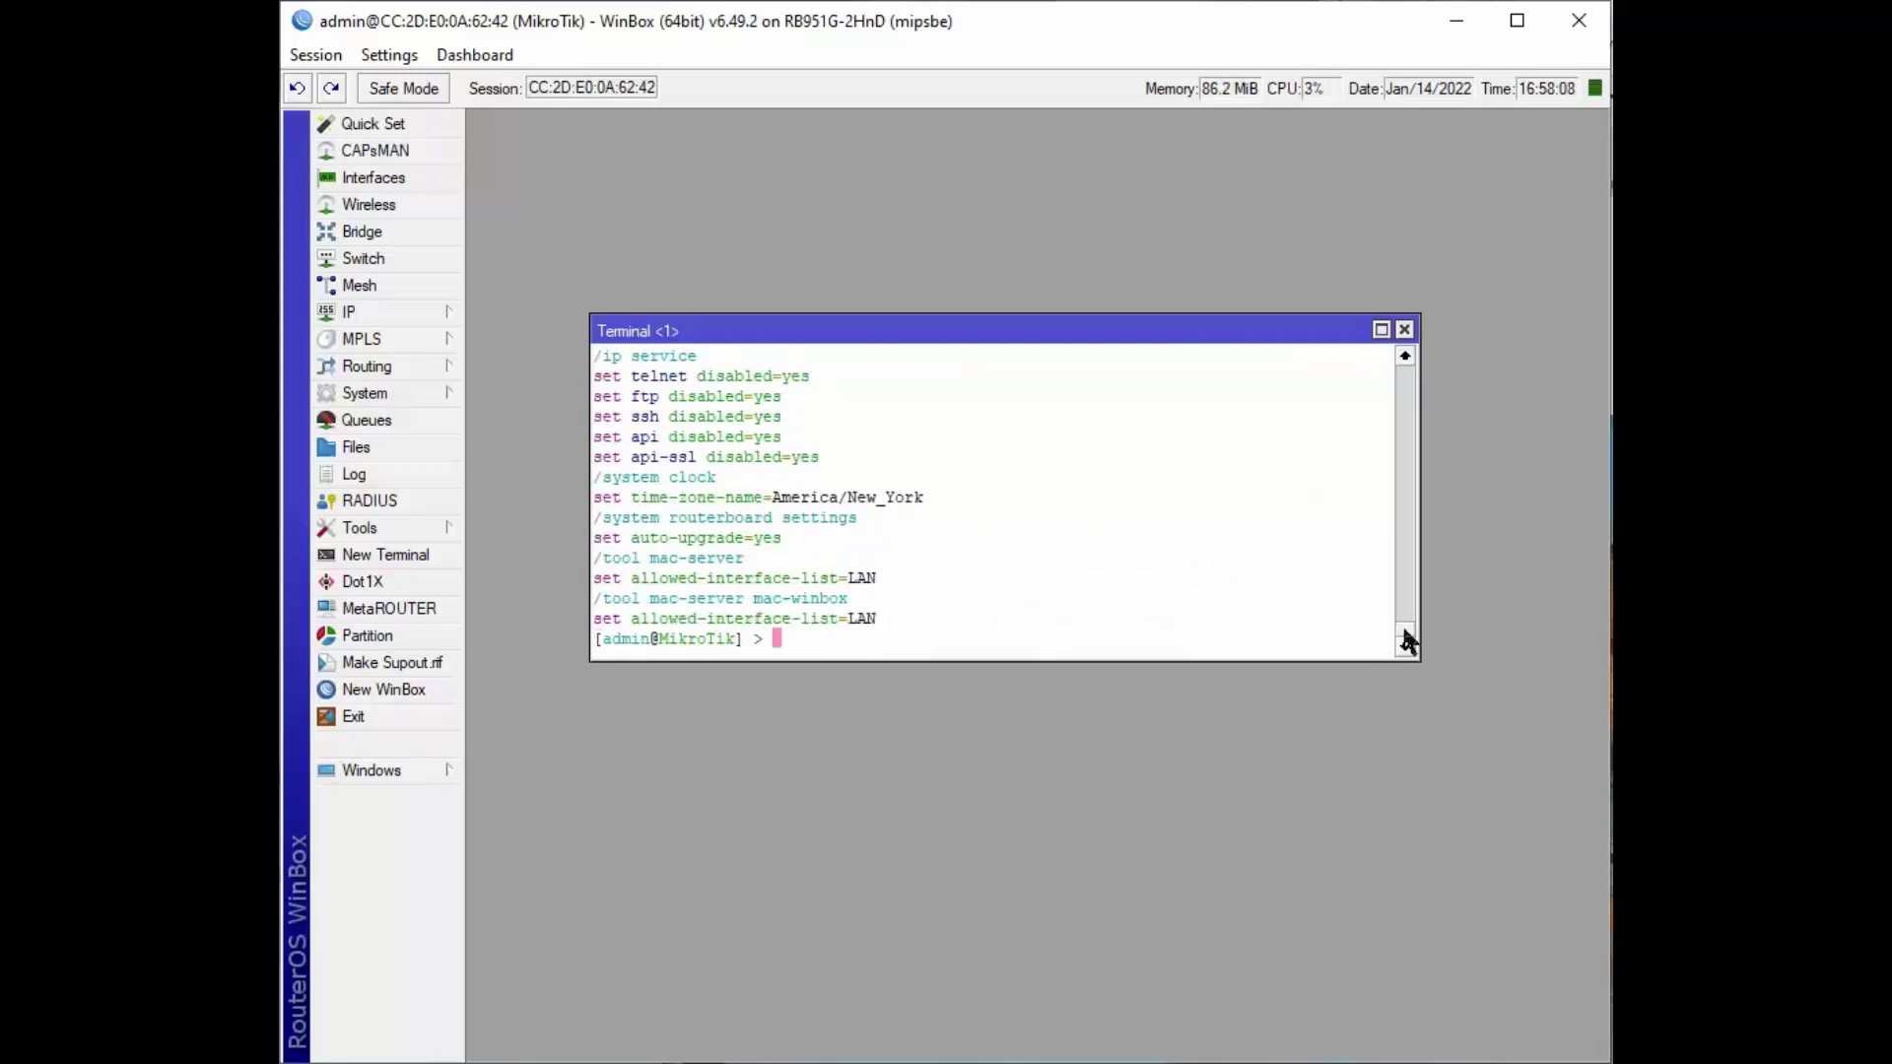
left_click_drag(1403, 635, 1397, 596)
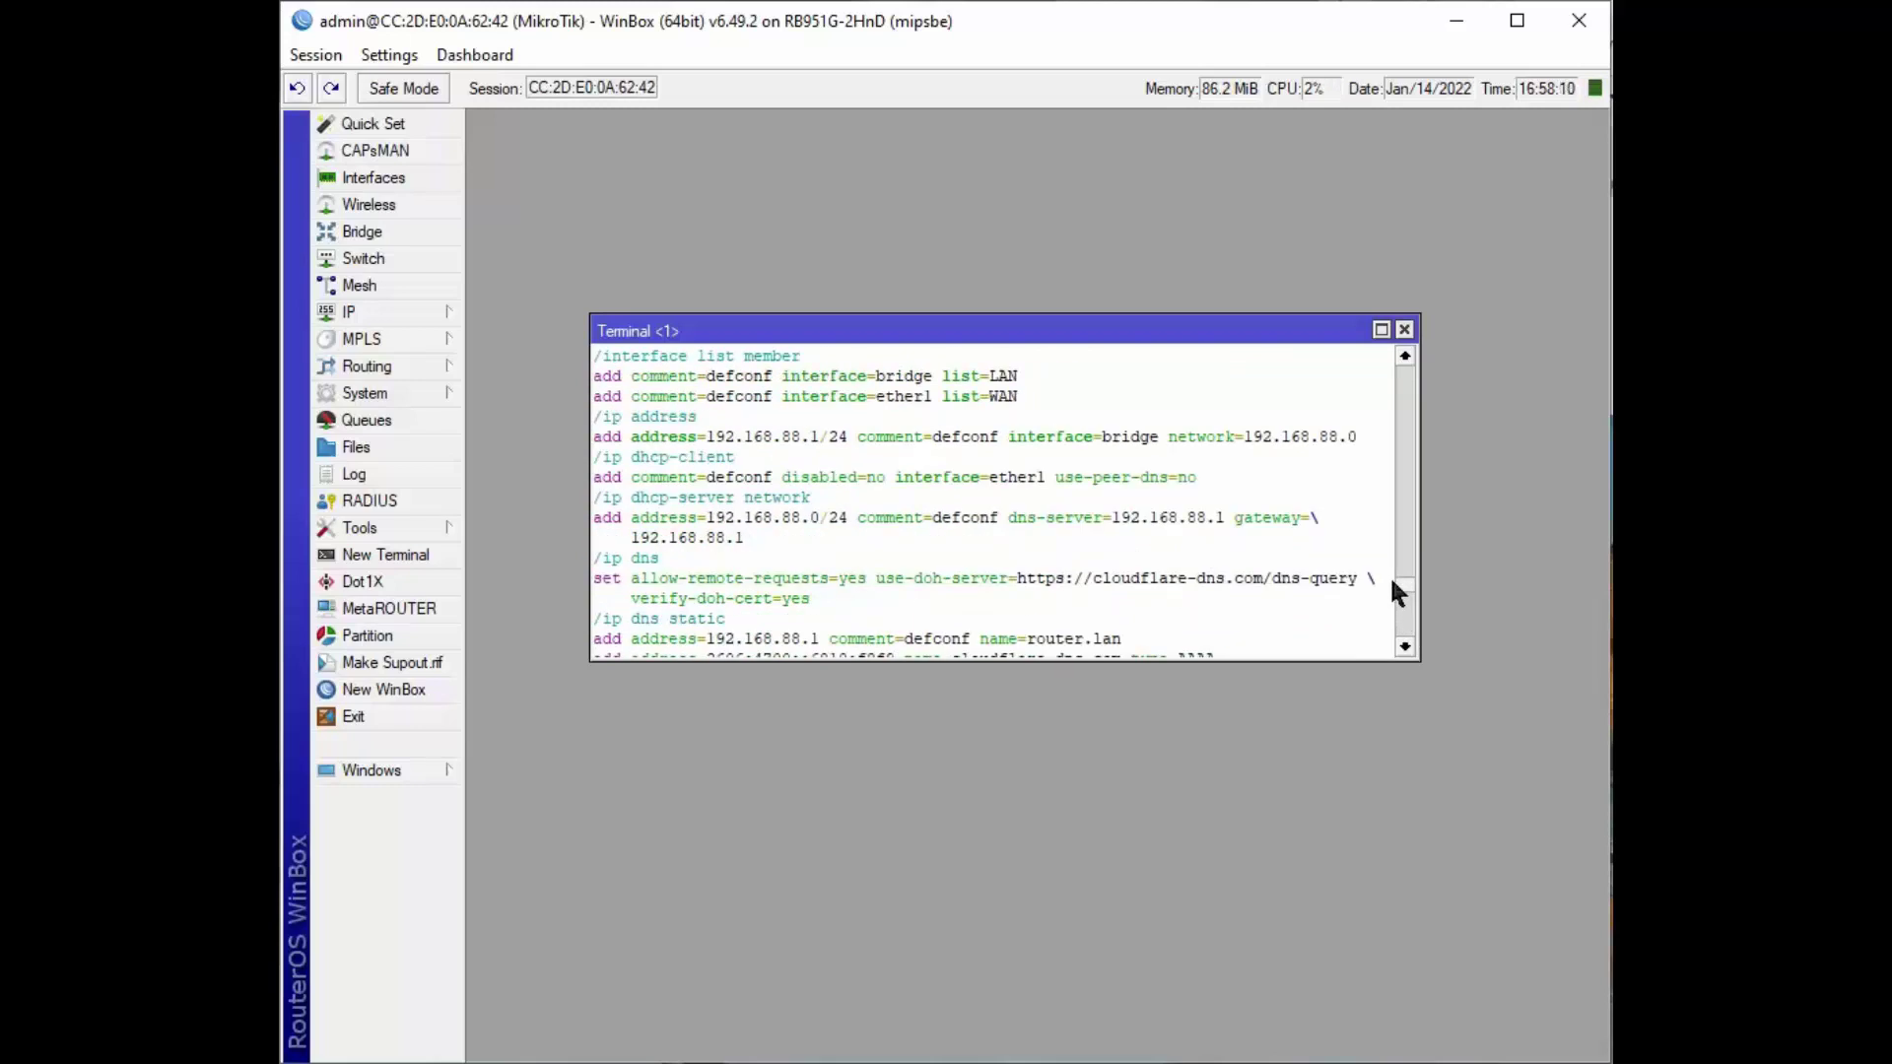
mouse_move(1391, 582)
left_mouse_down()
mouse_move(1389, 549)
mouse_move(1389, 569)
left_mouse_up()
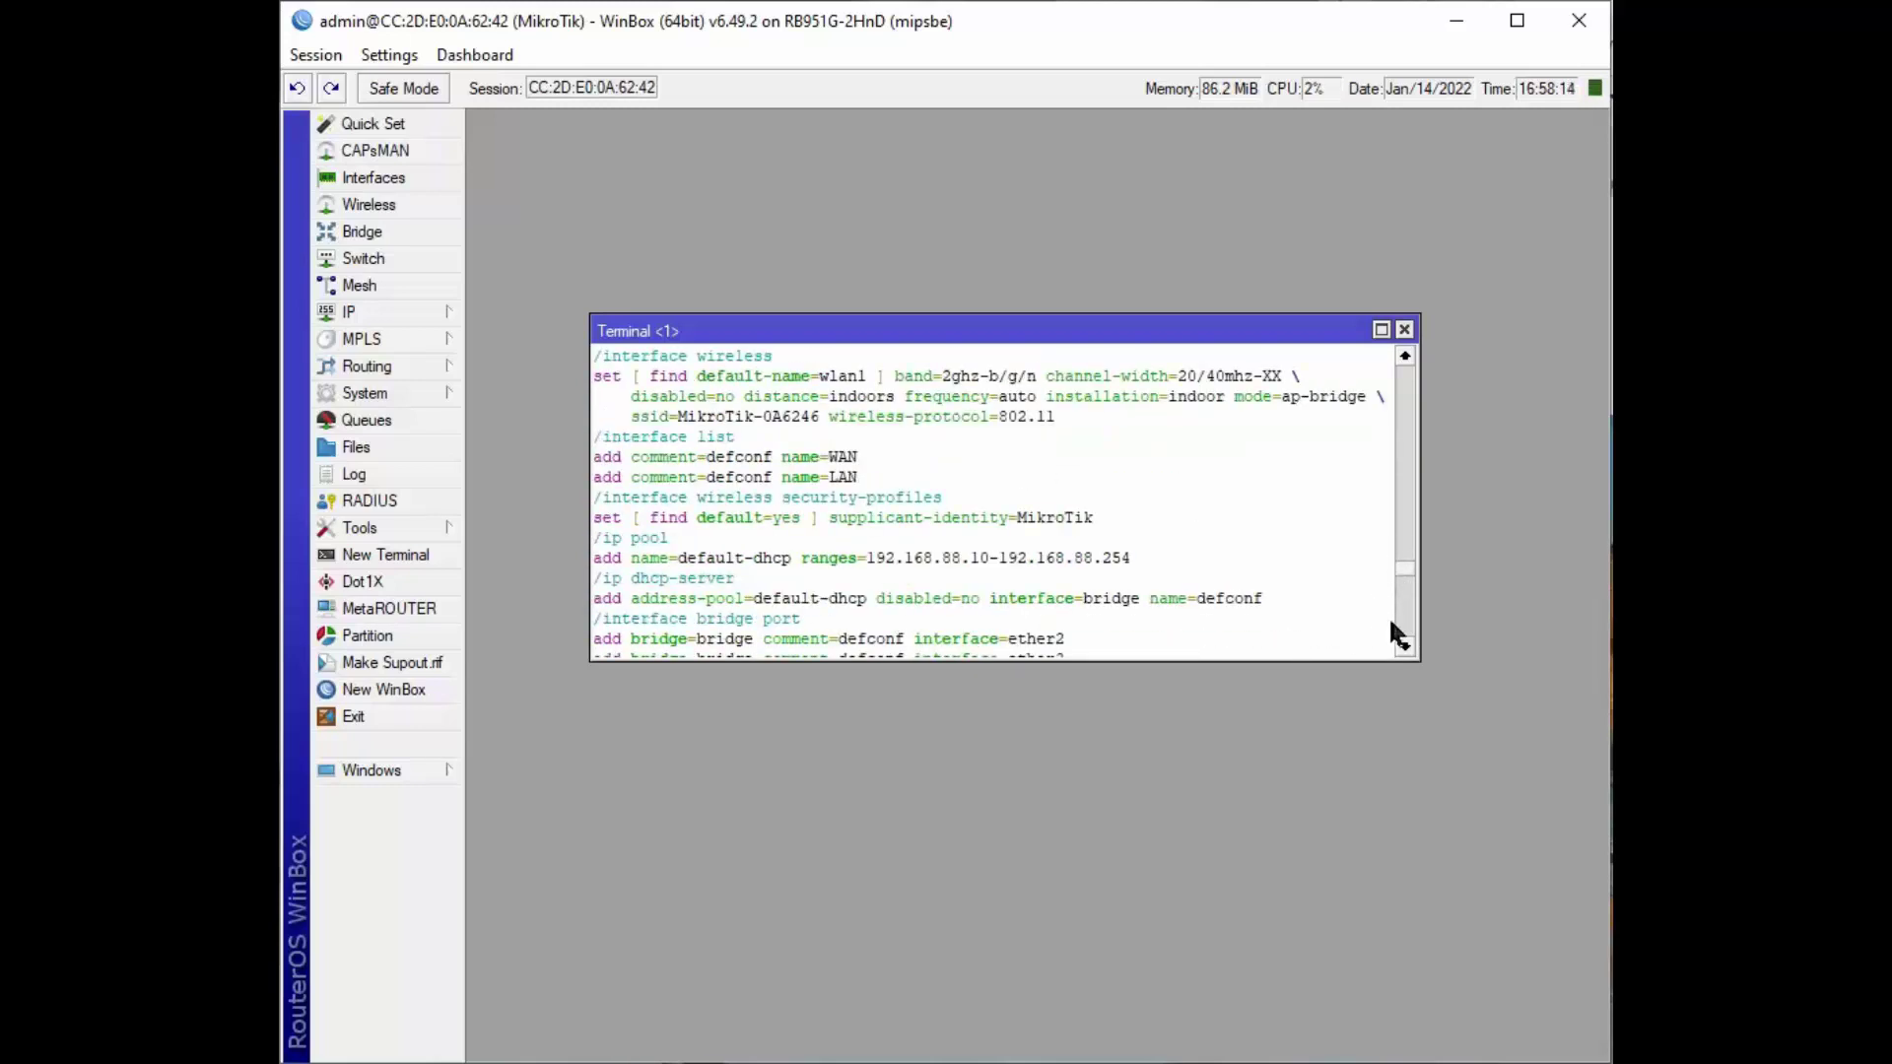
left_click_drag(1404, 653, 1403, 652)
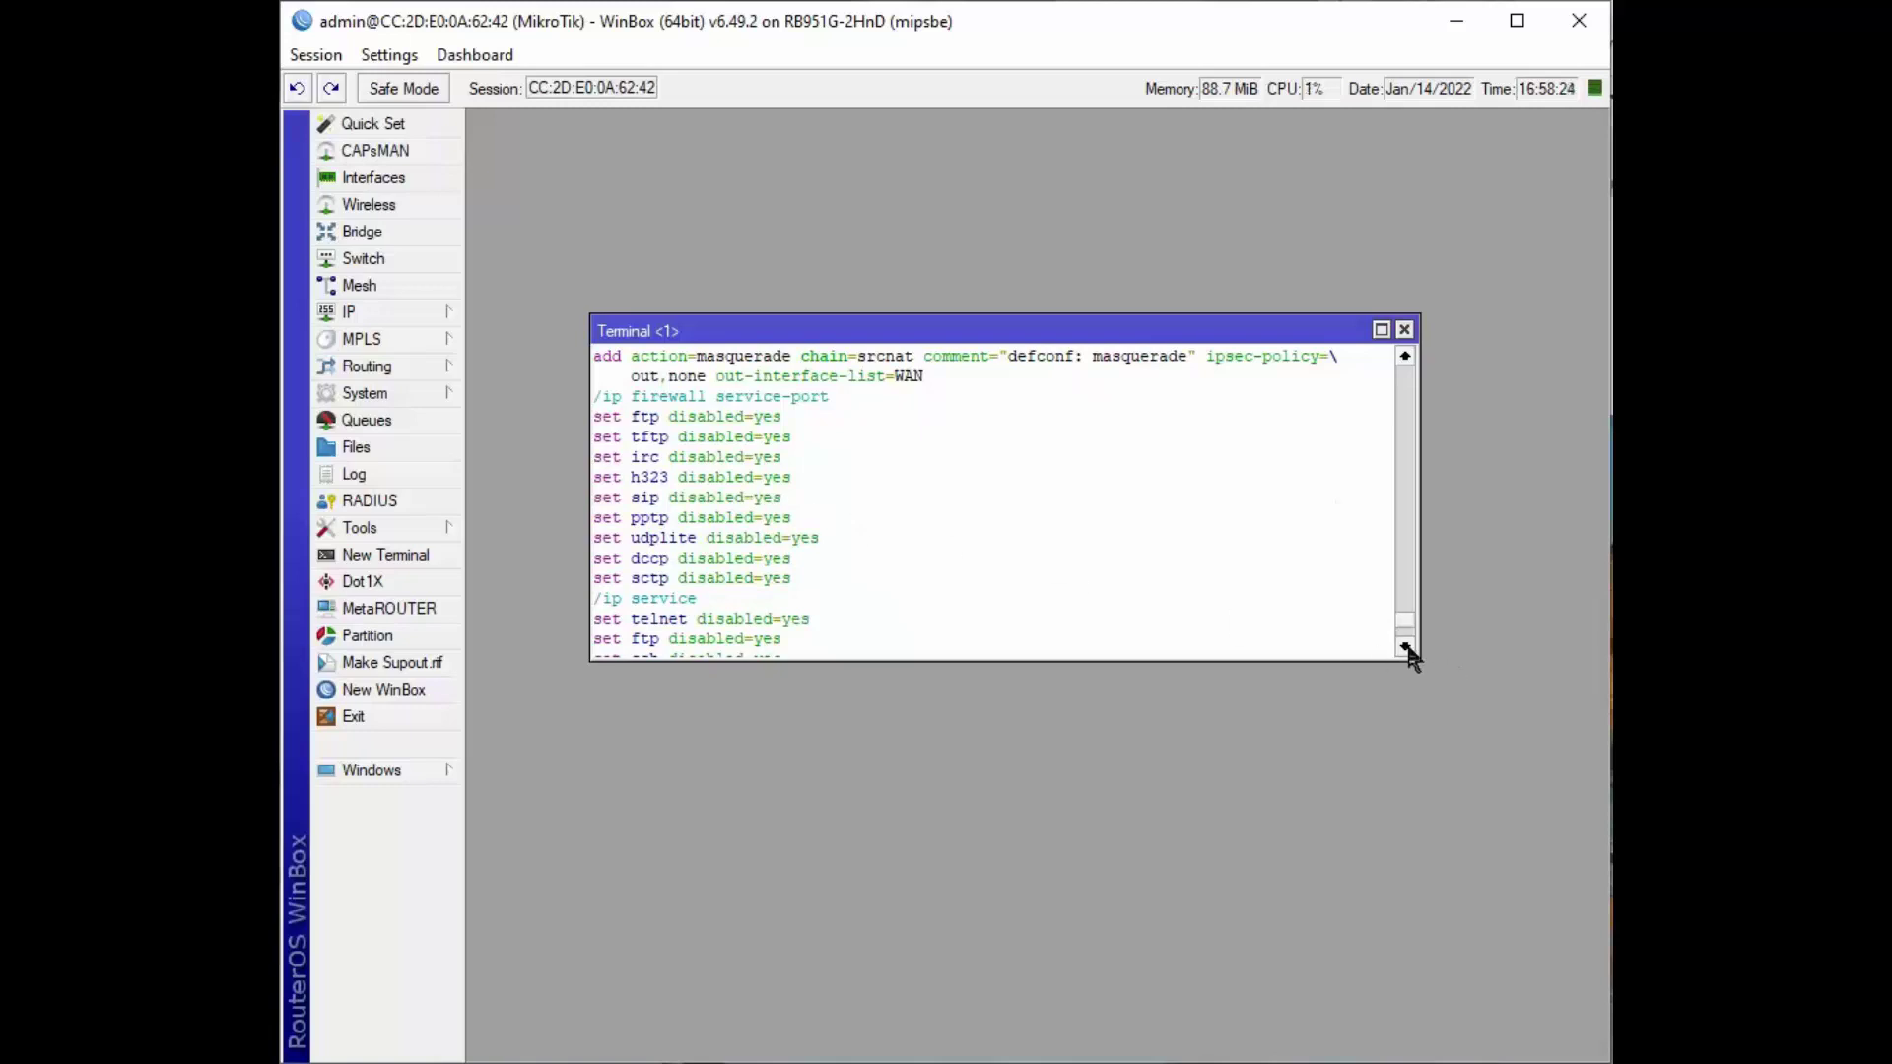
left_click_drag(1405, 646, 1405, 646)
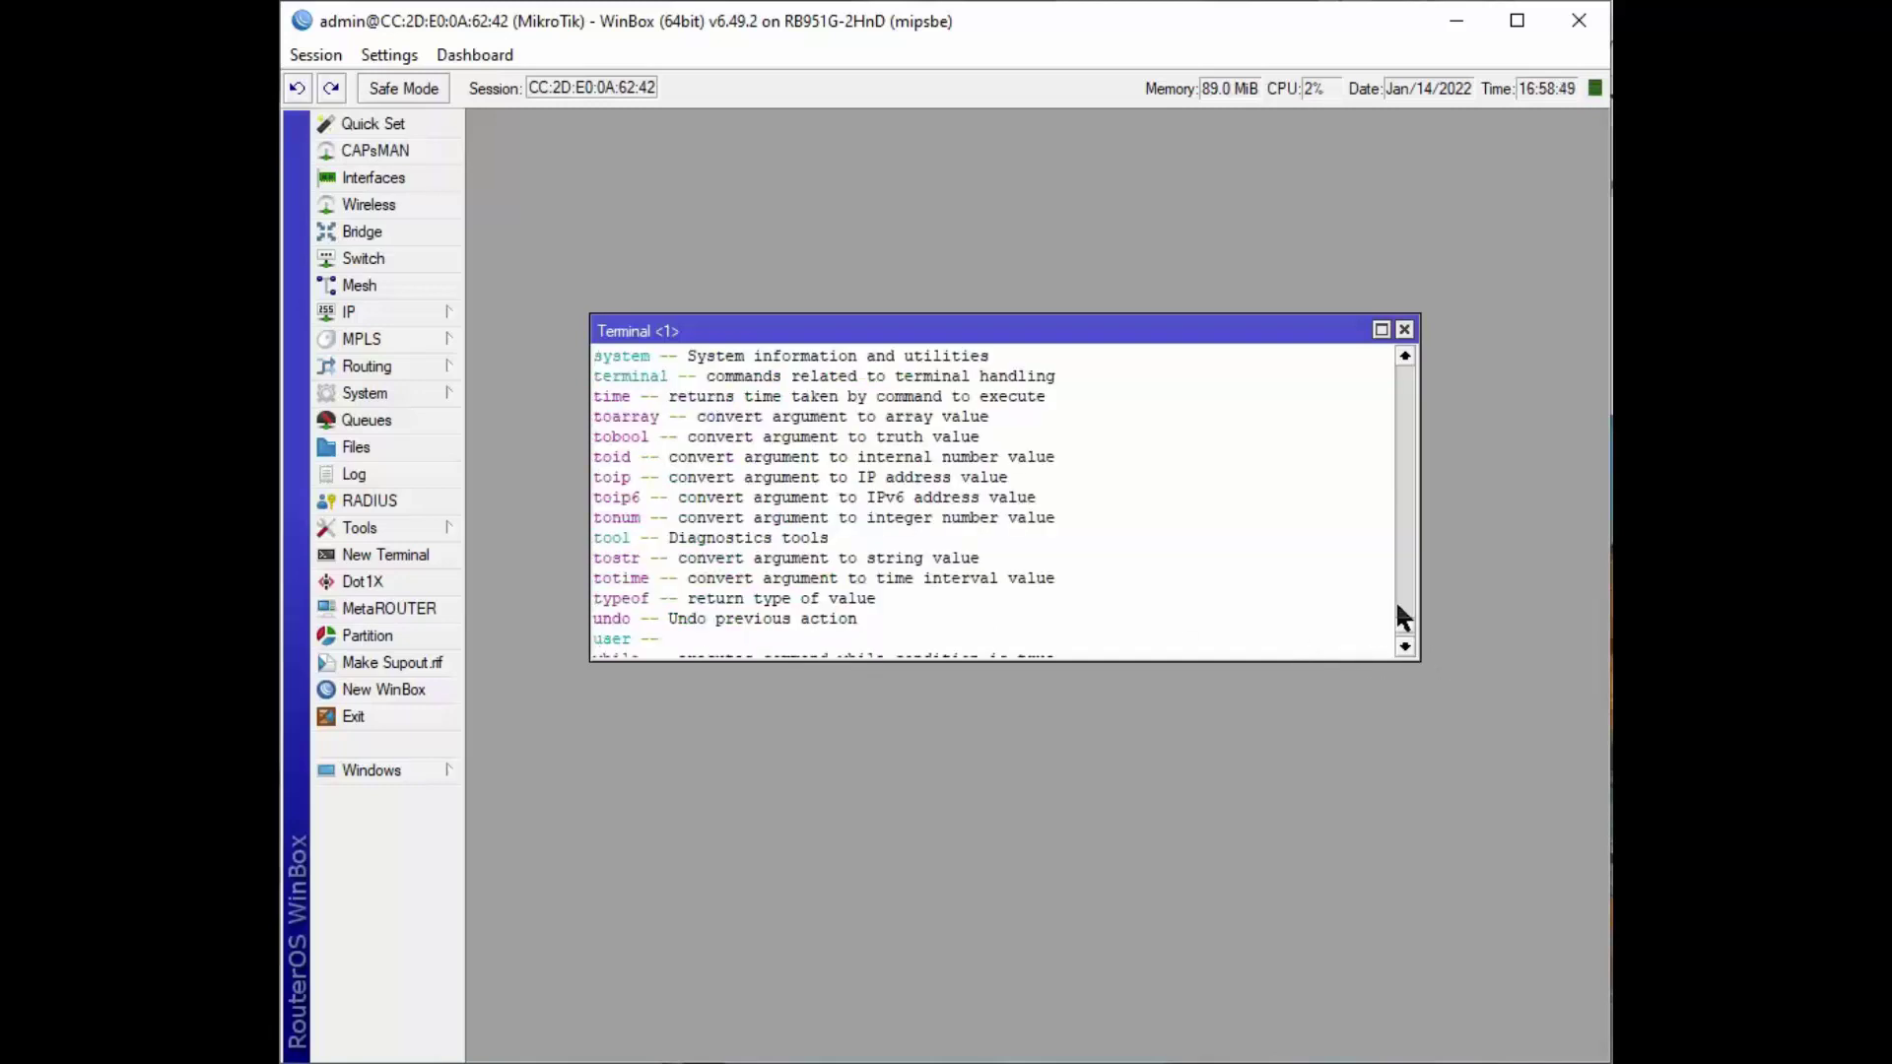
scroll(1397, 605, "up", 1)
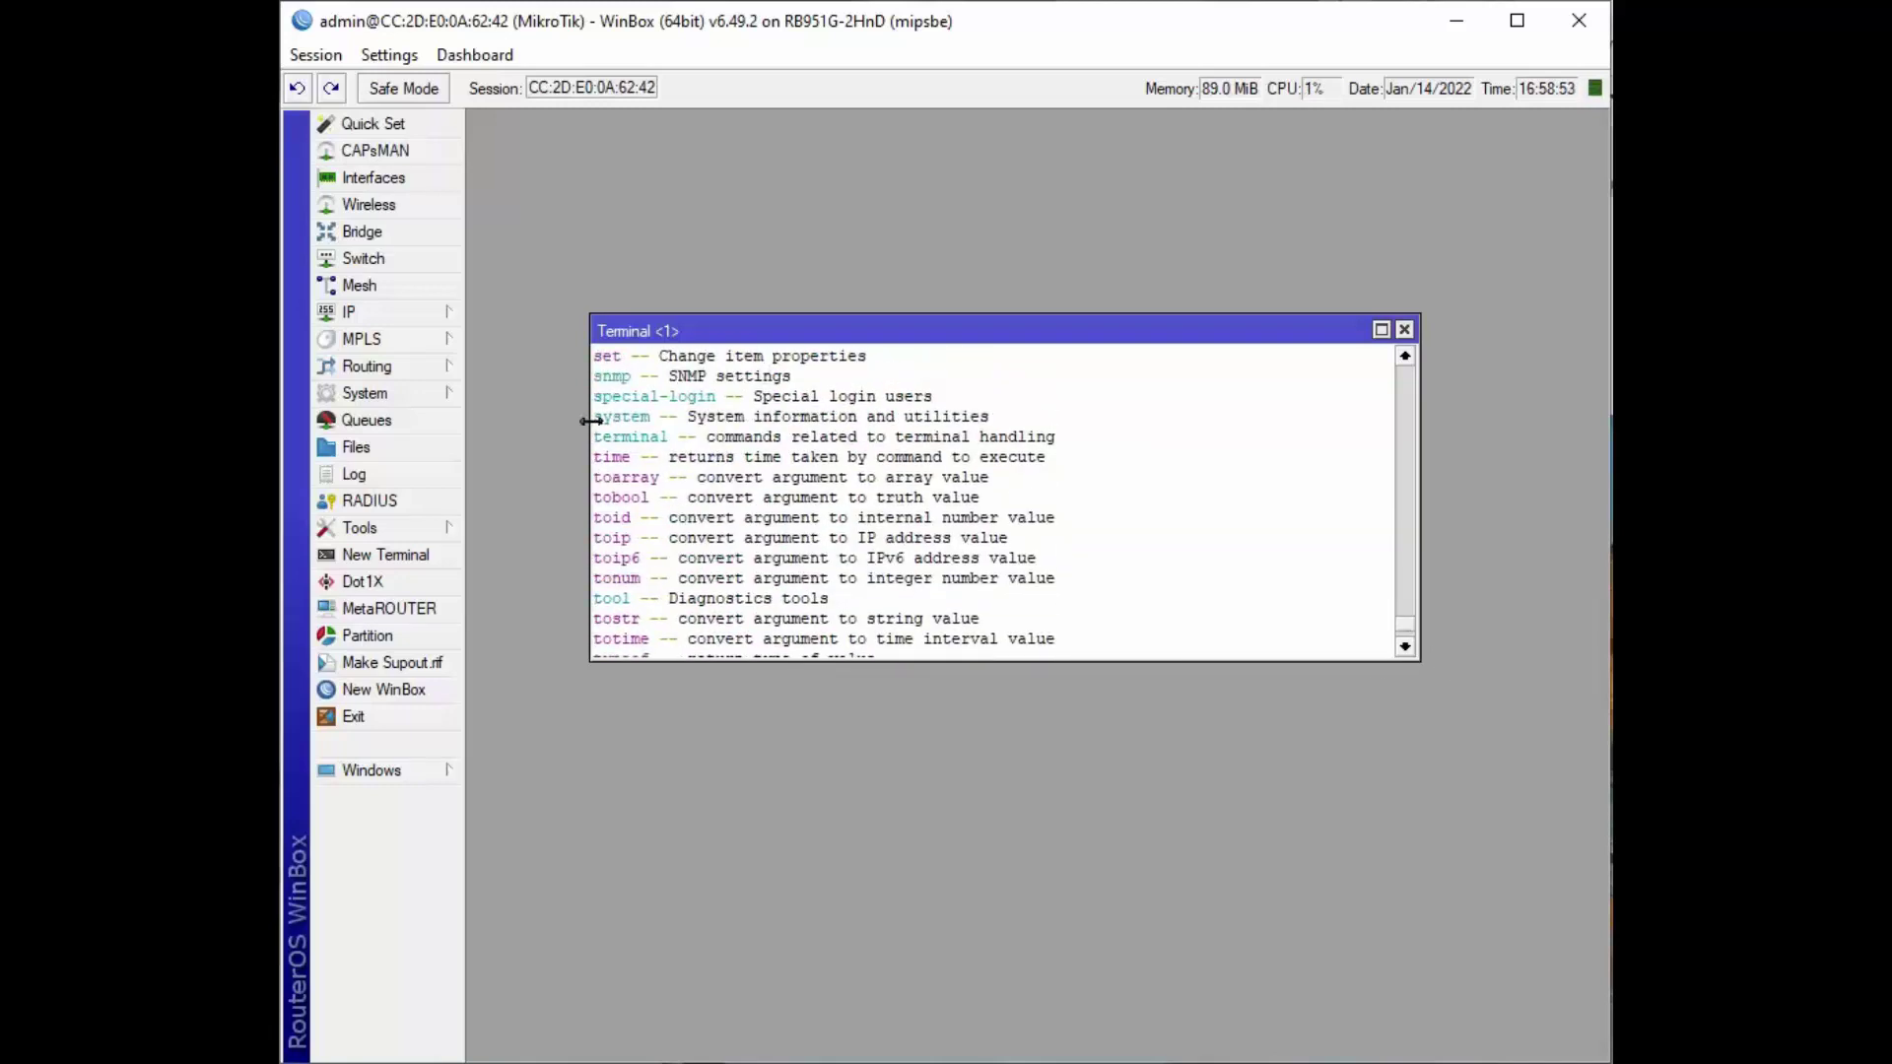
Enter the /system level and list its subcommands, such as identity, reboot and scheduler
left_click(1404, 648)
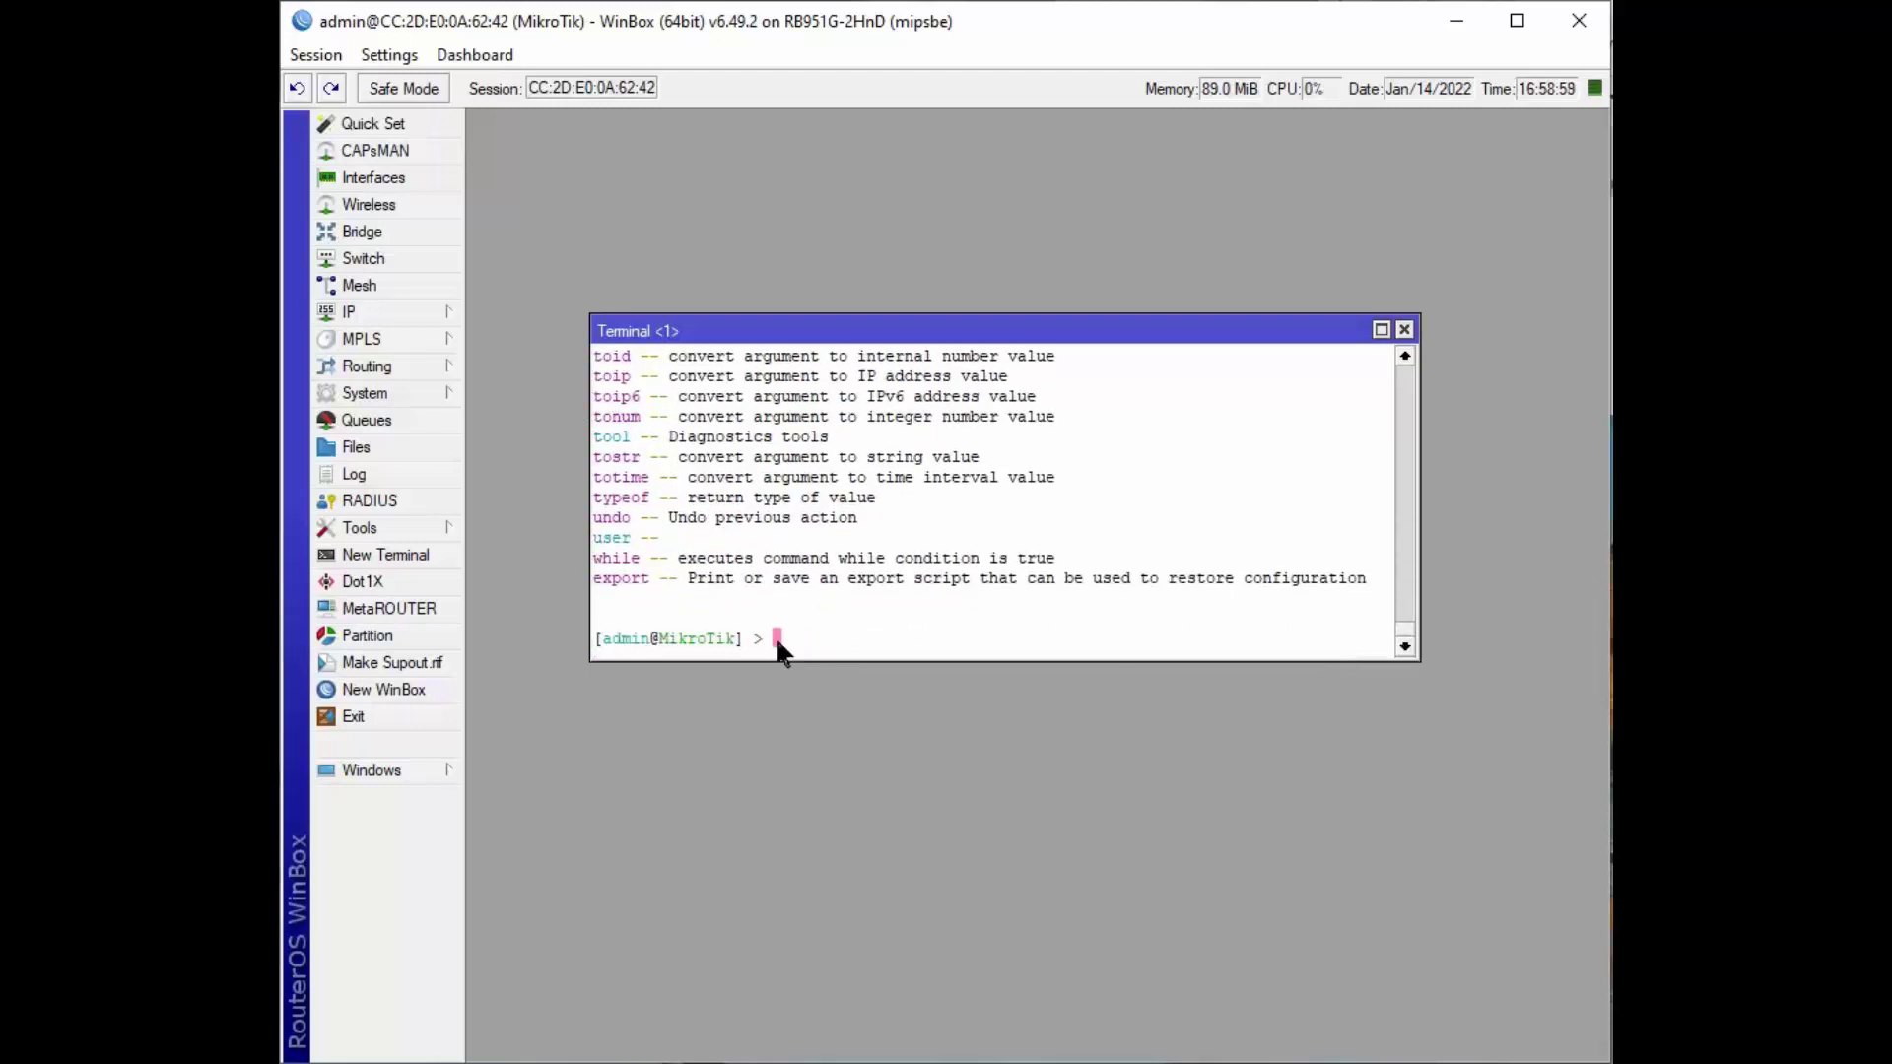
type("system")
key("Return")
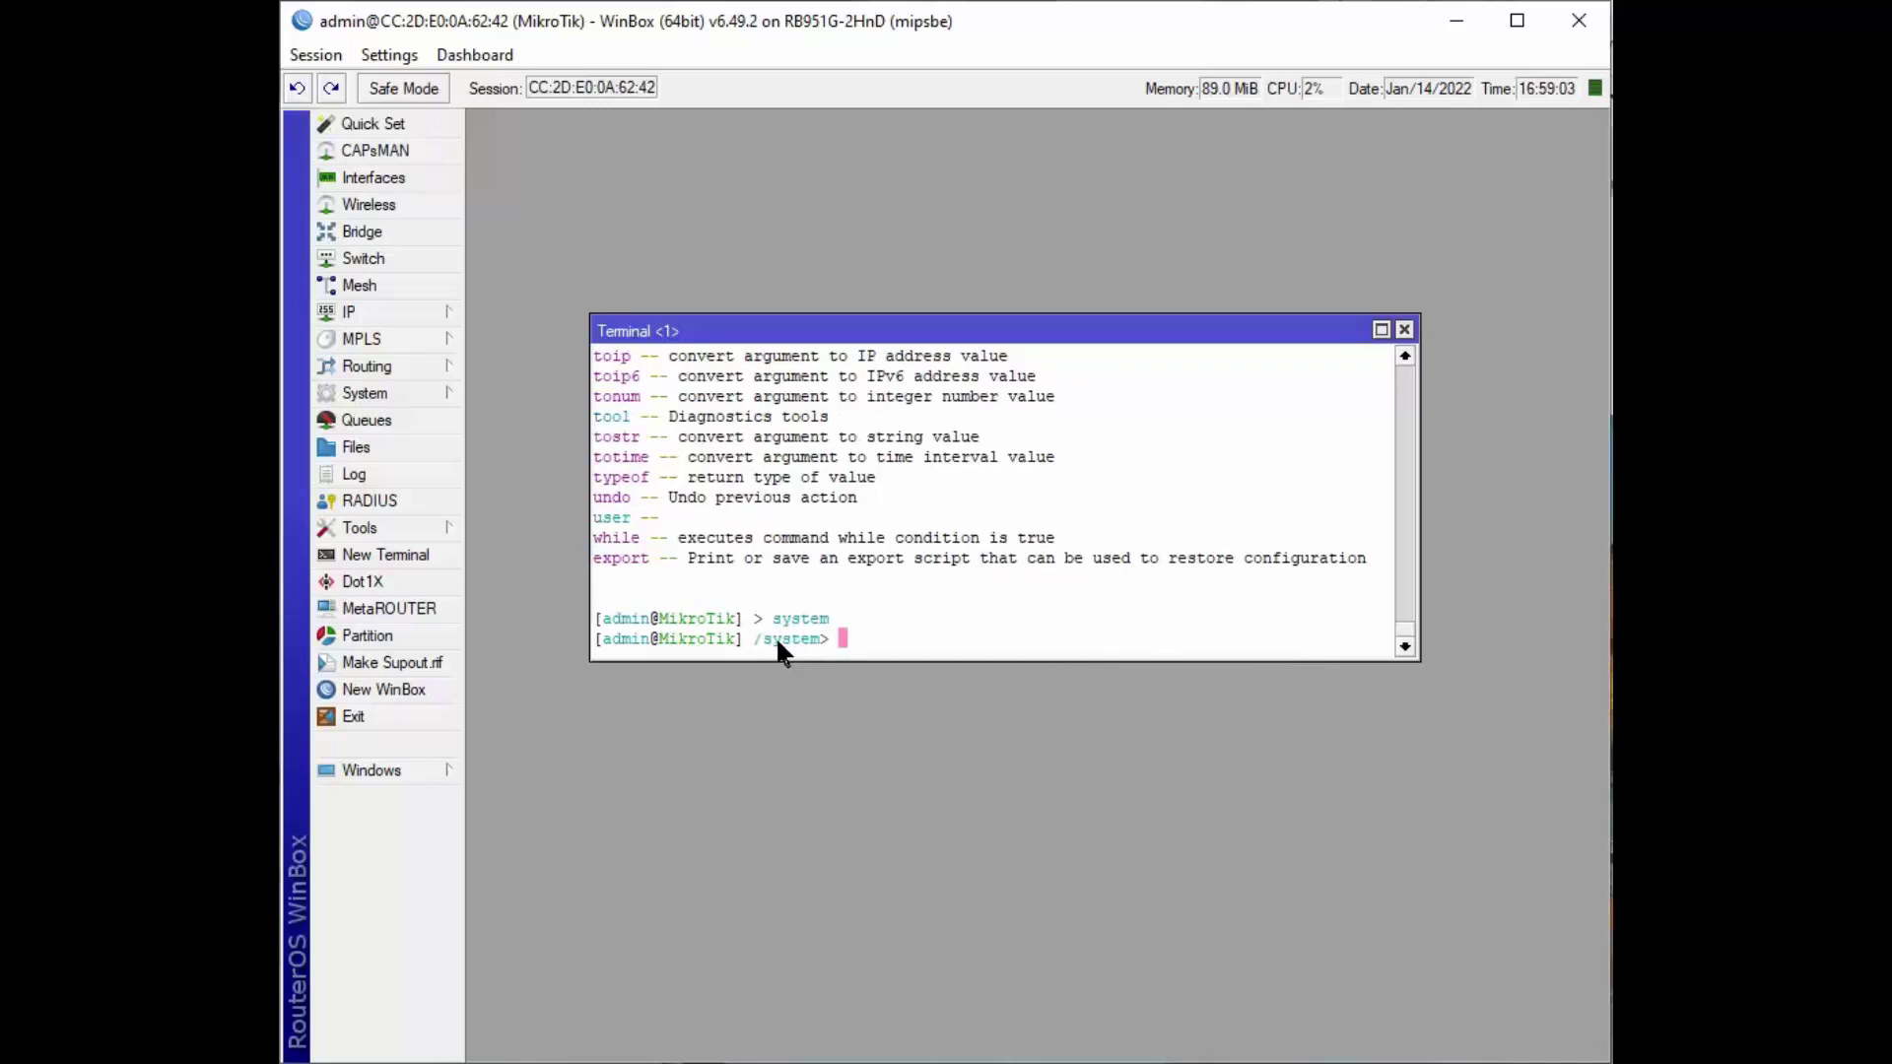
key("question")
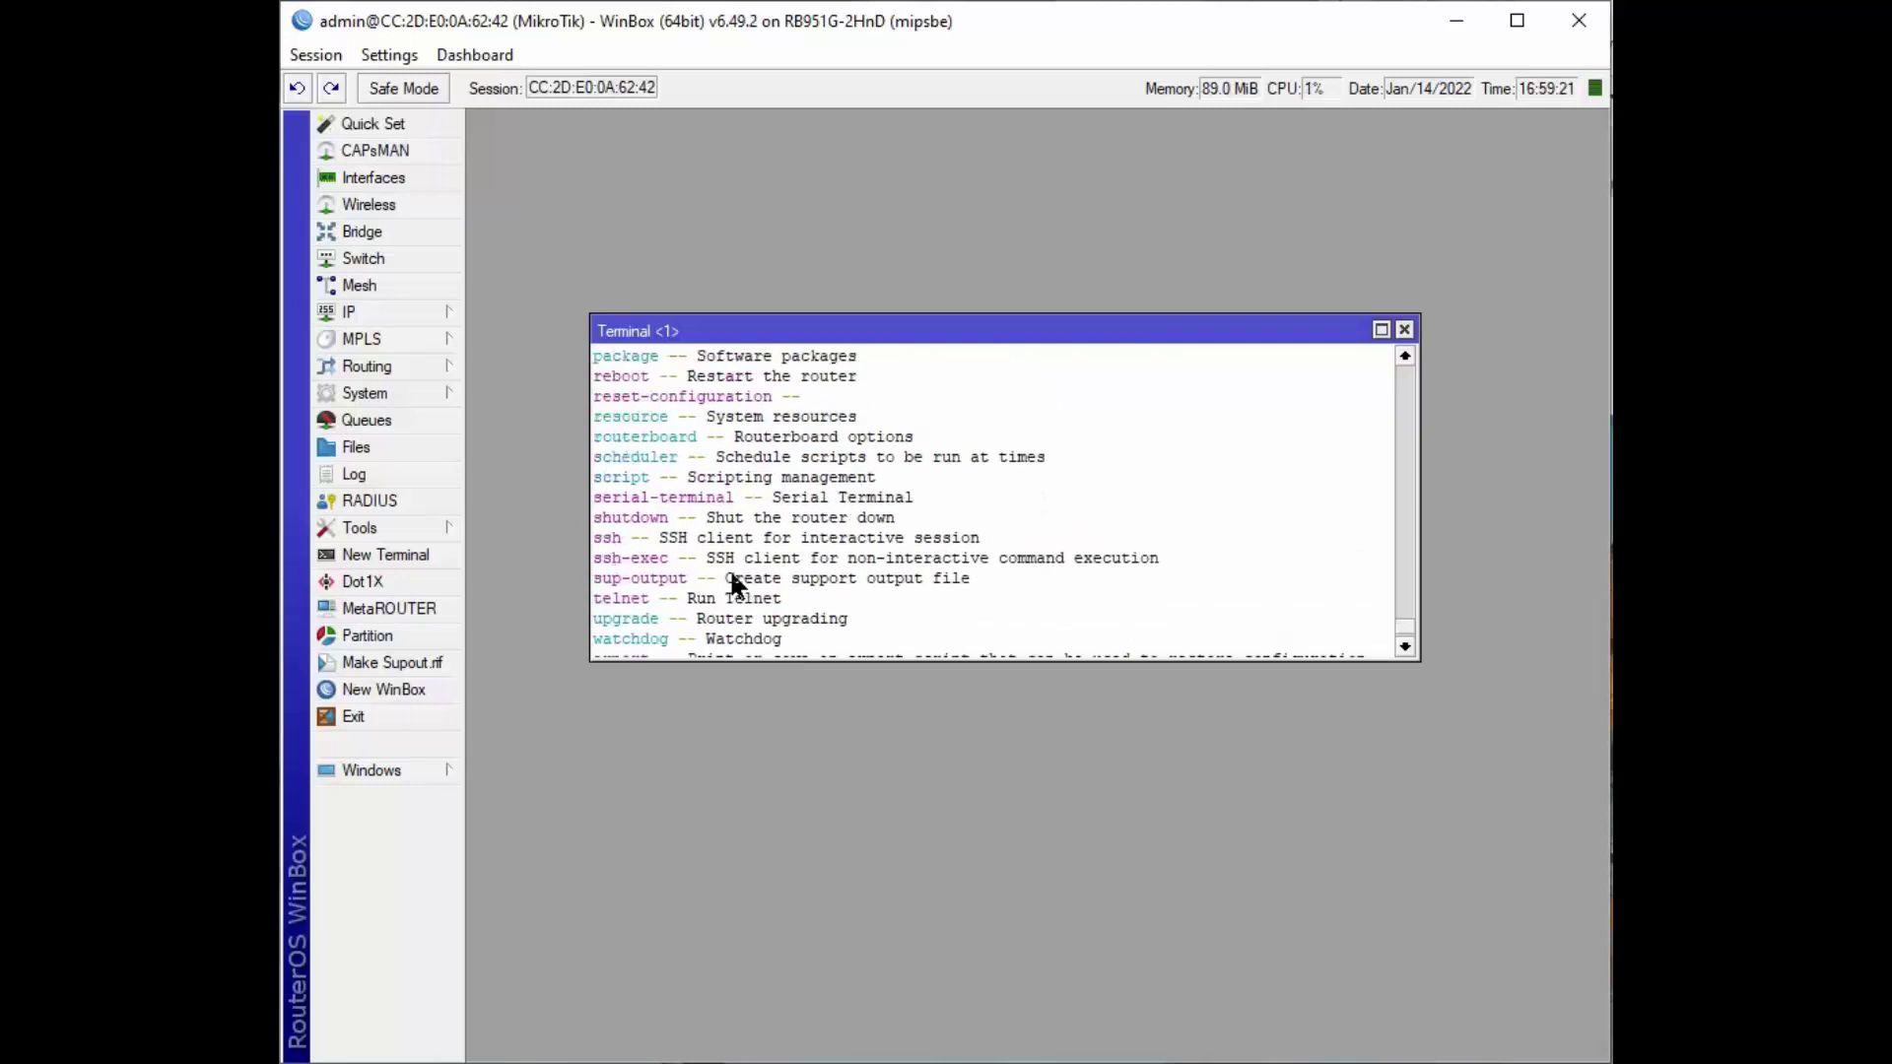
scroll(729, 569, "up", 3)
scroll(729, 569, "down", 1)
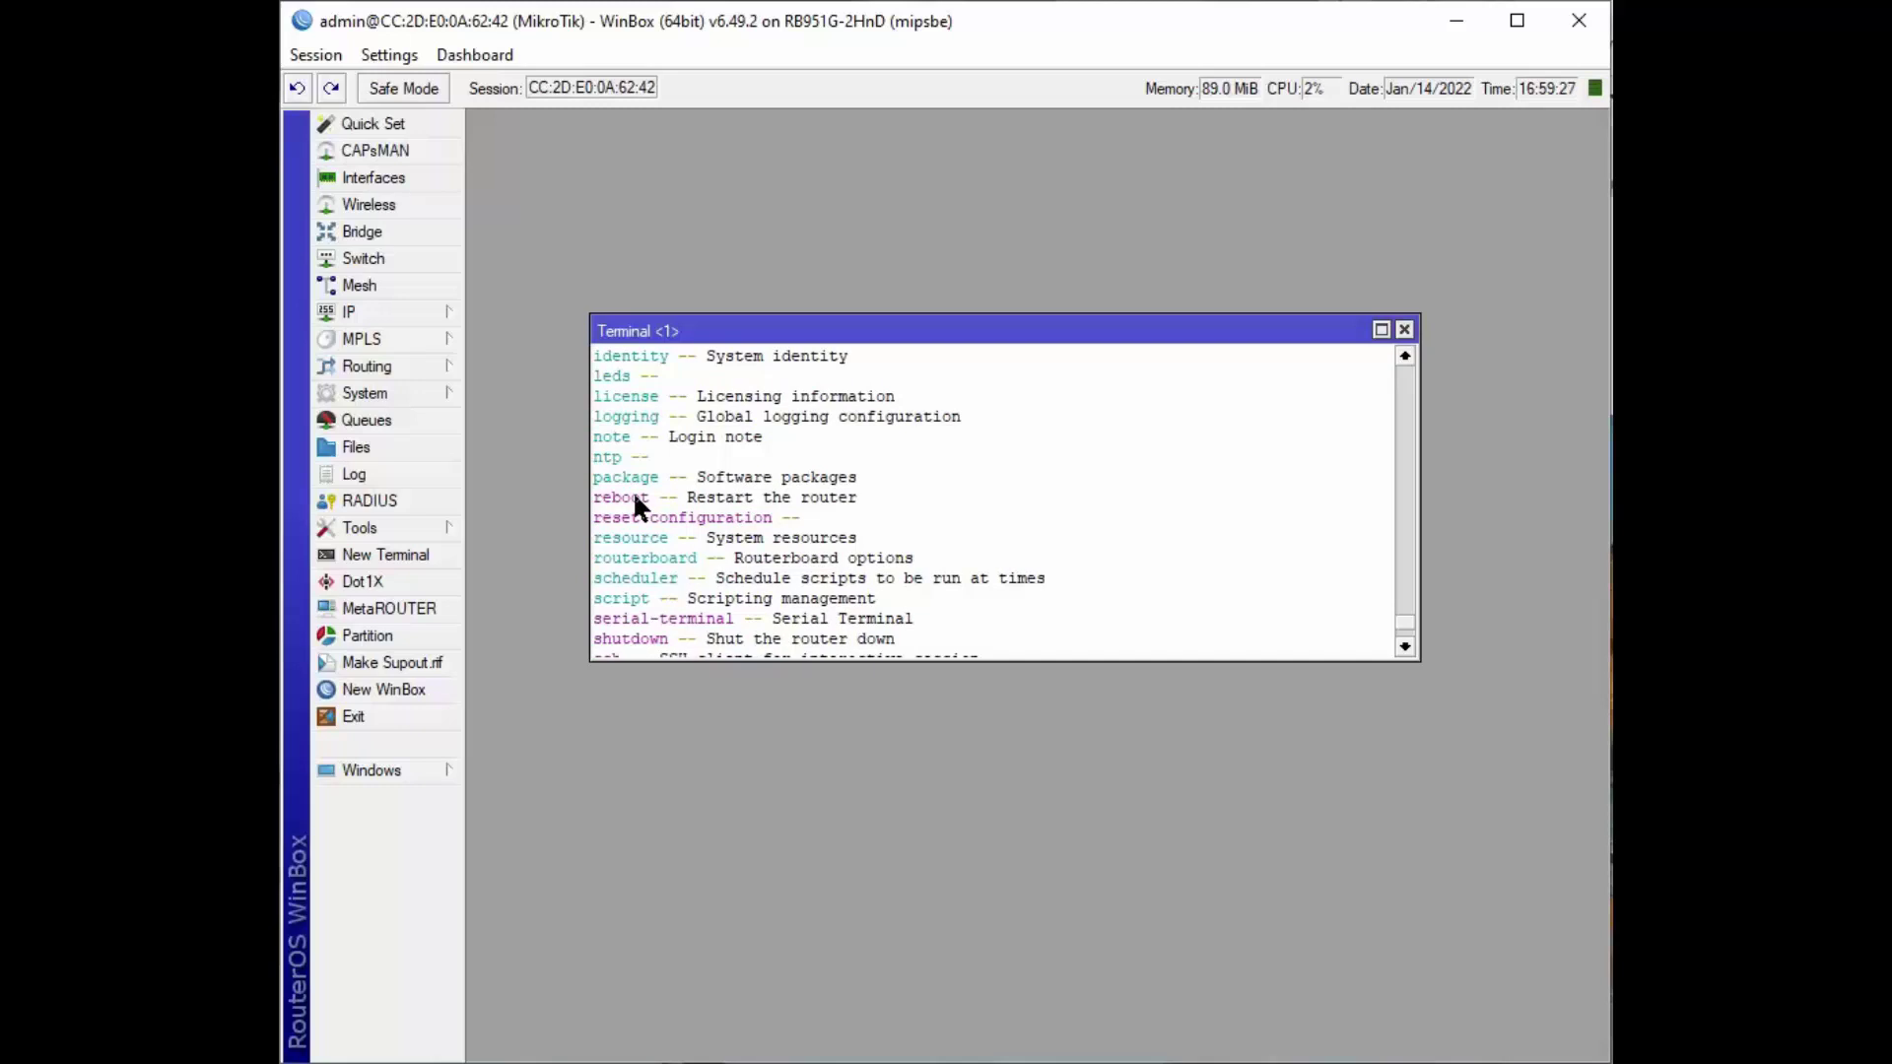
left_click(374, 395)
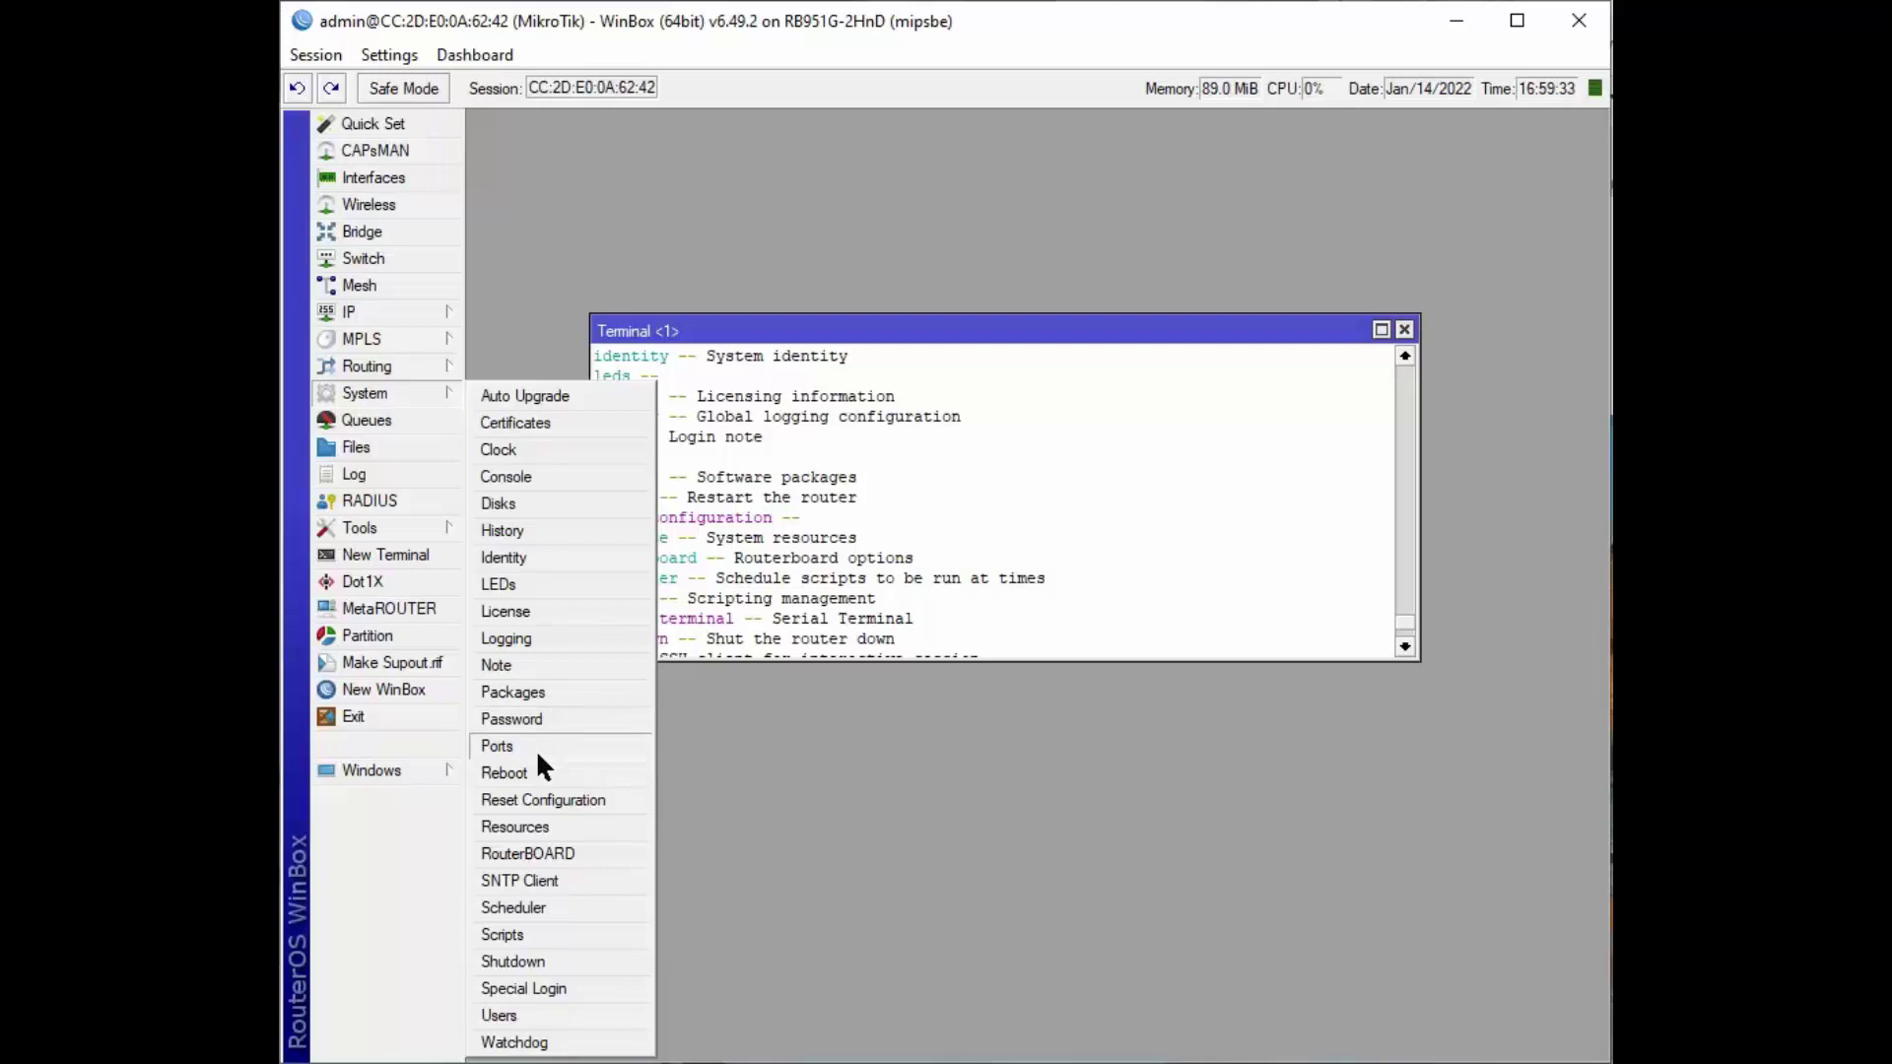
left_click(504, 773)
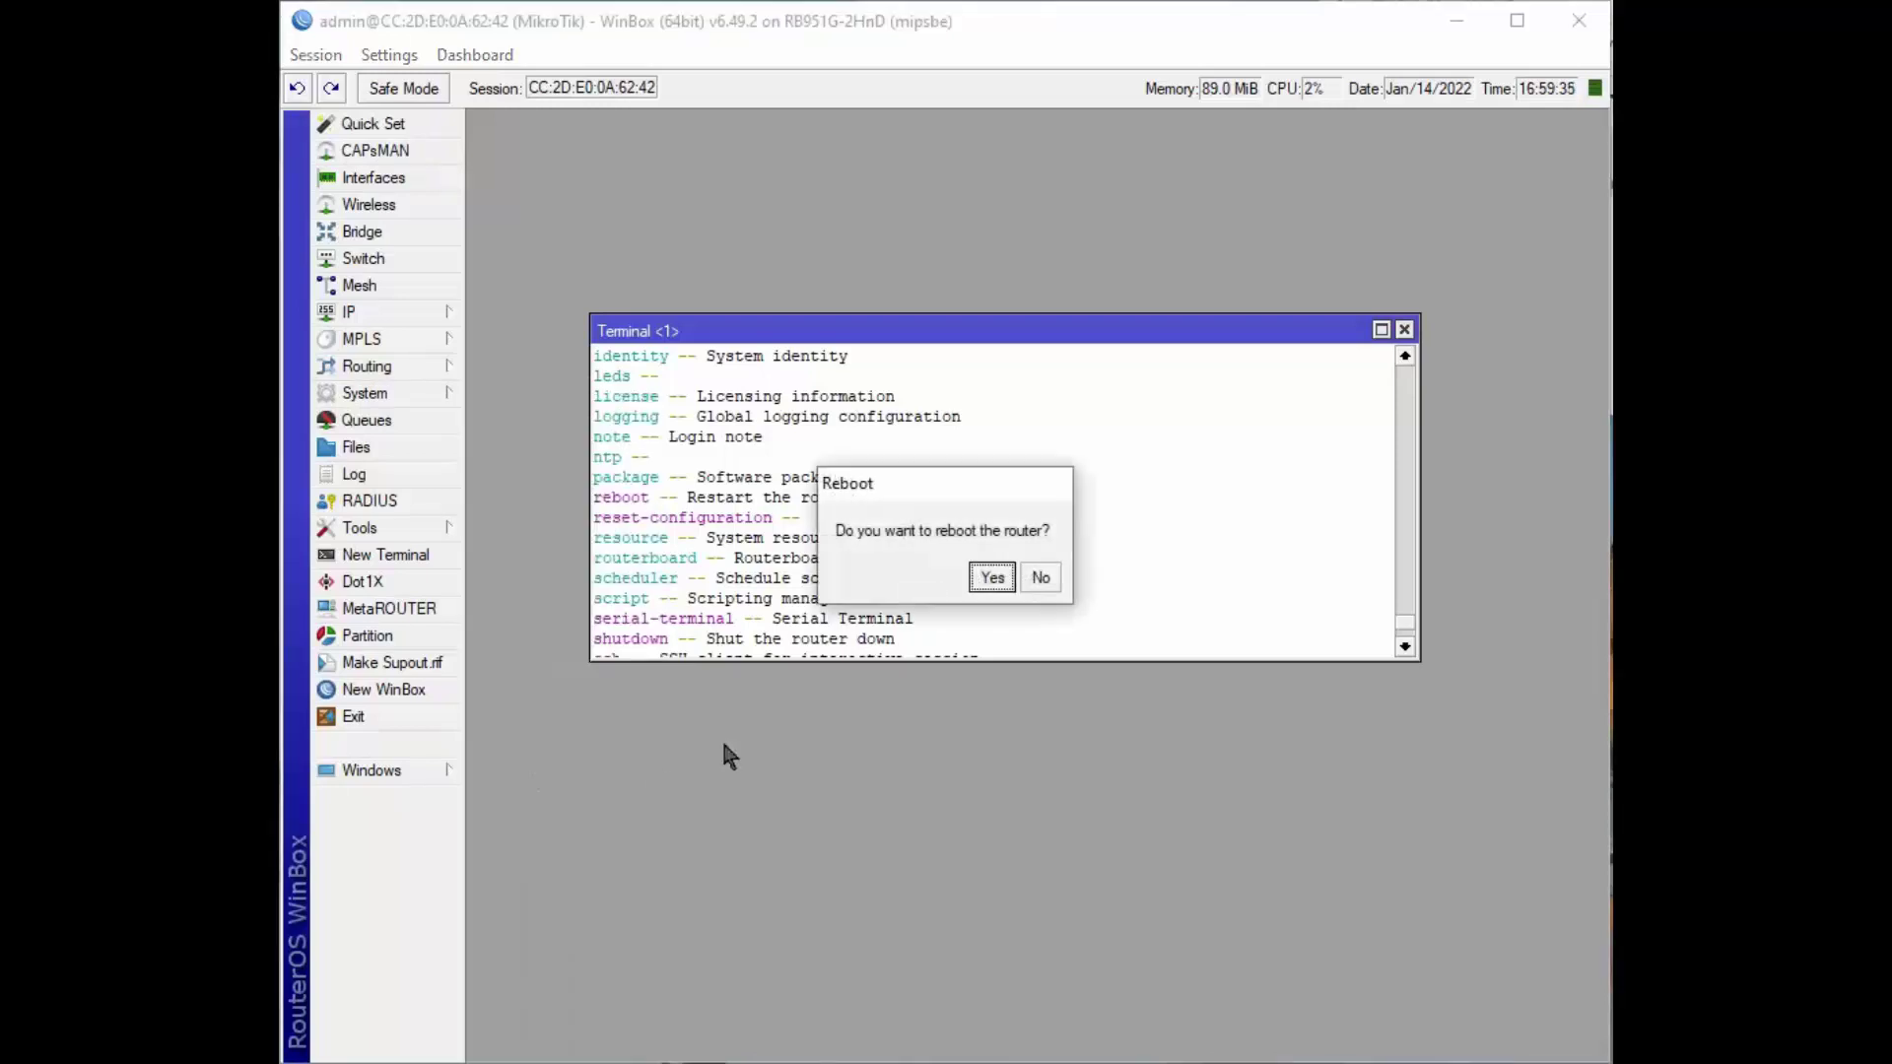
left_click(1046, 579)
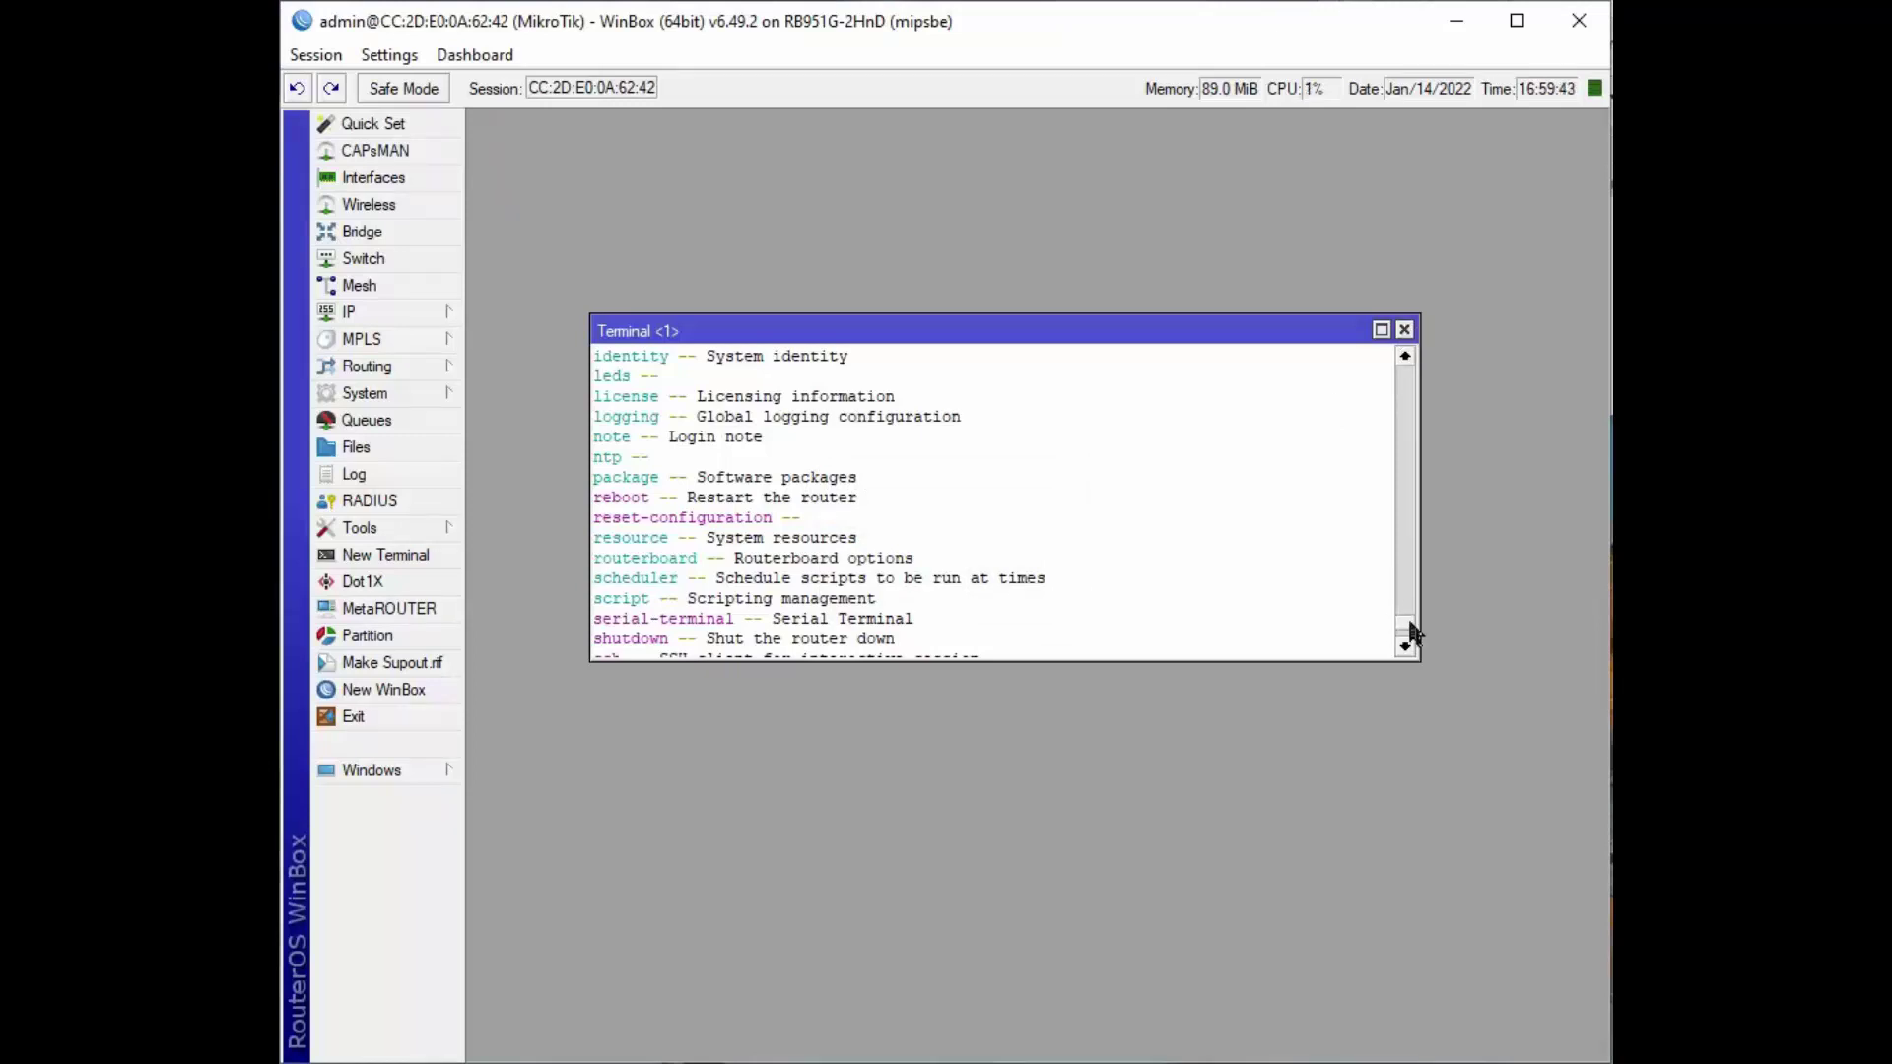
Scroll to the bottom and leave /system for the root prompt
left_click_drag(1410, 633, 1411, 655)
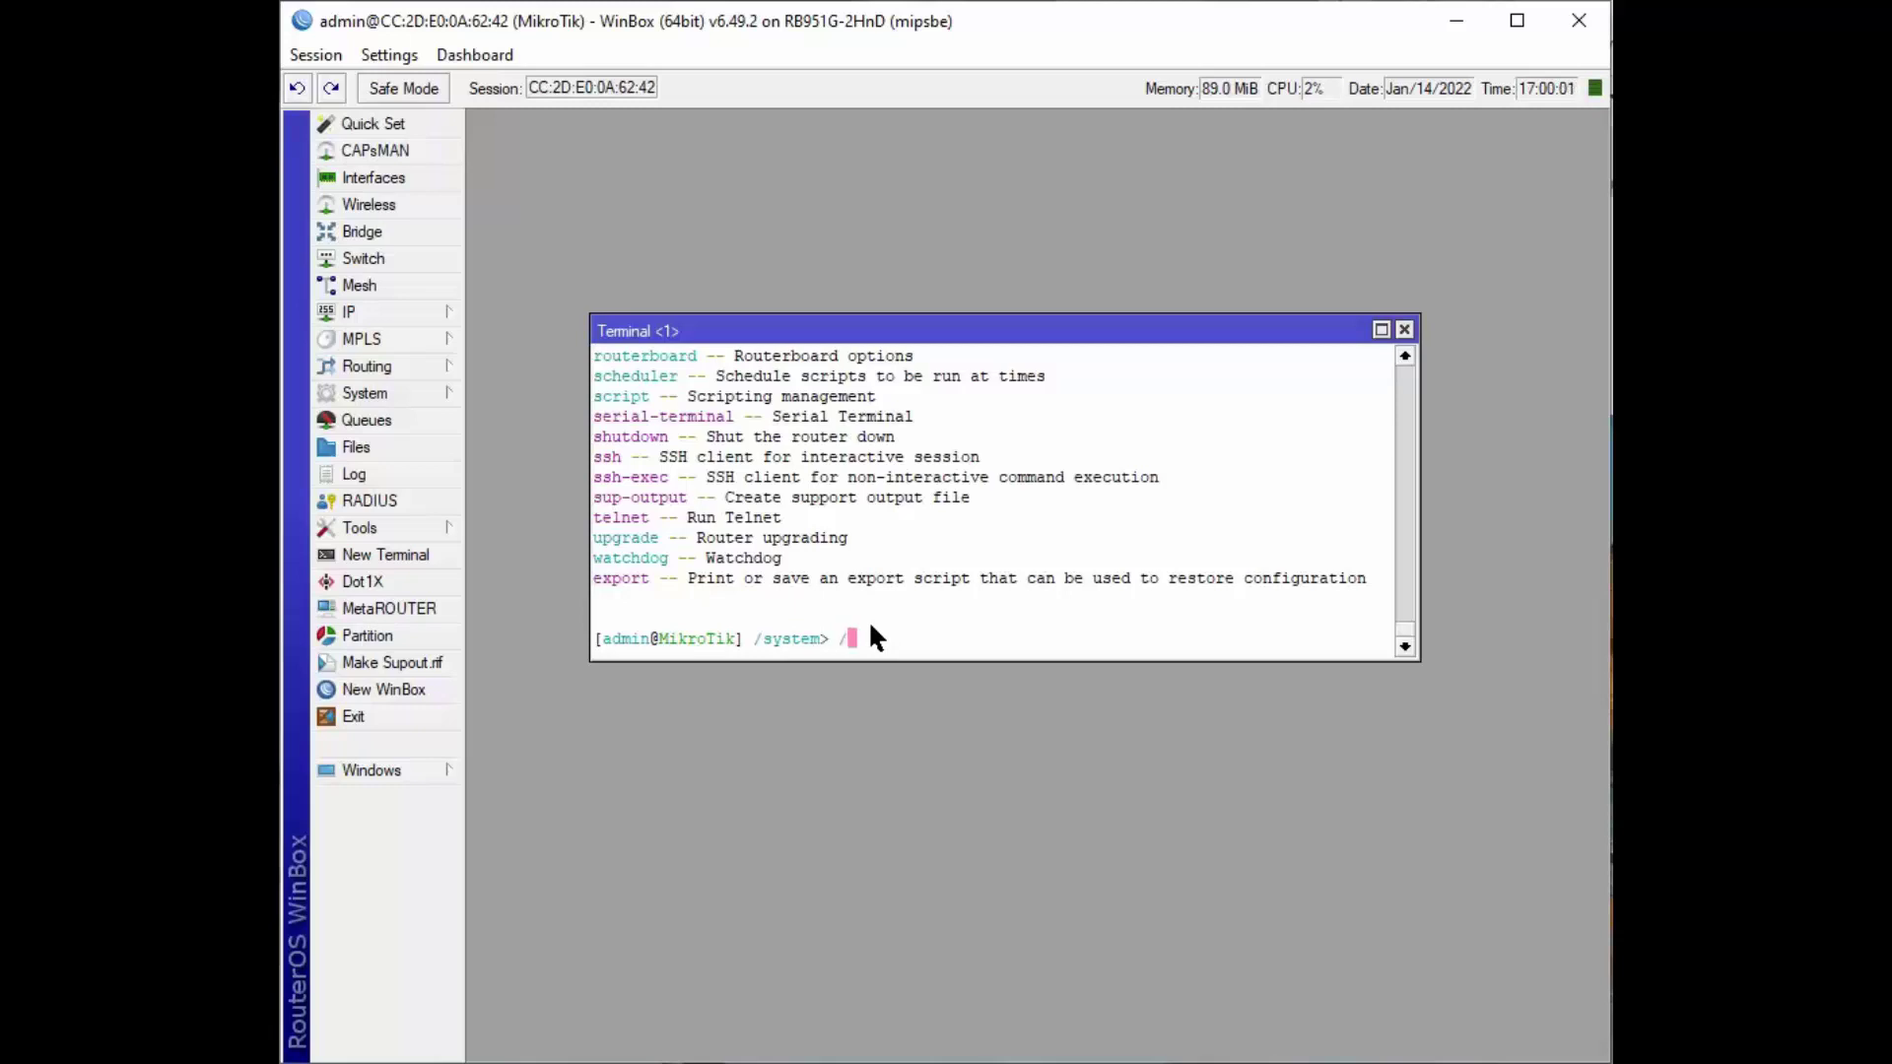
key("Return")
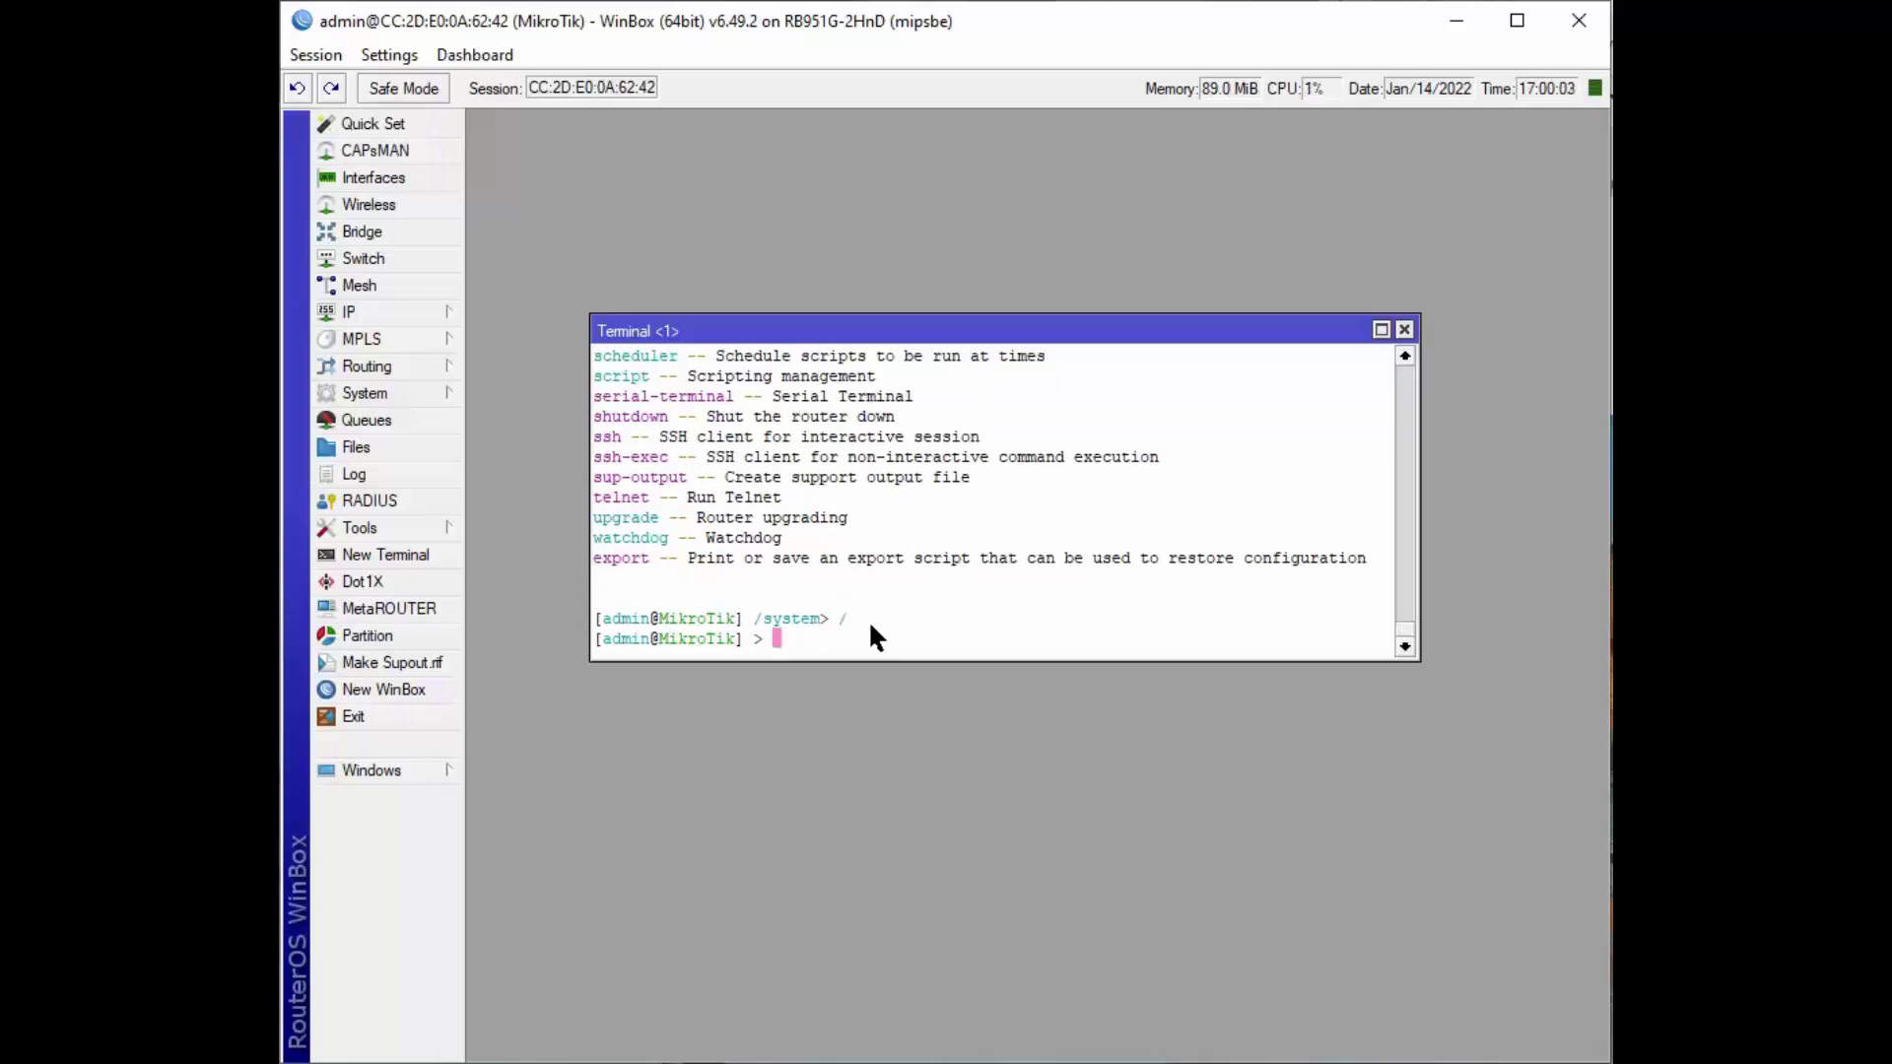